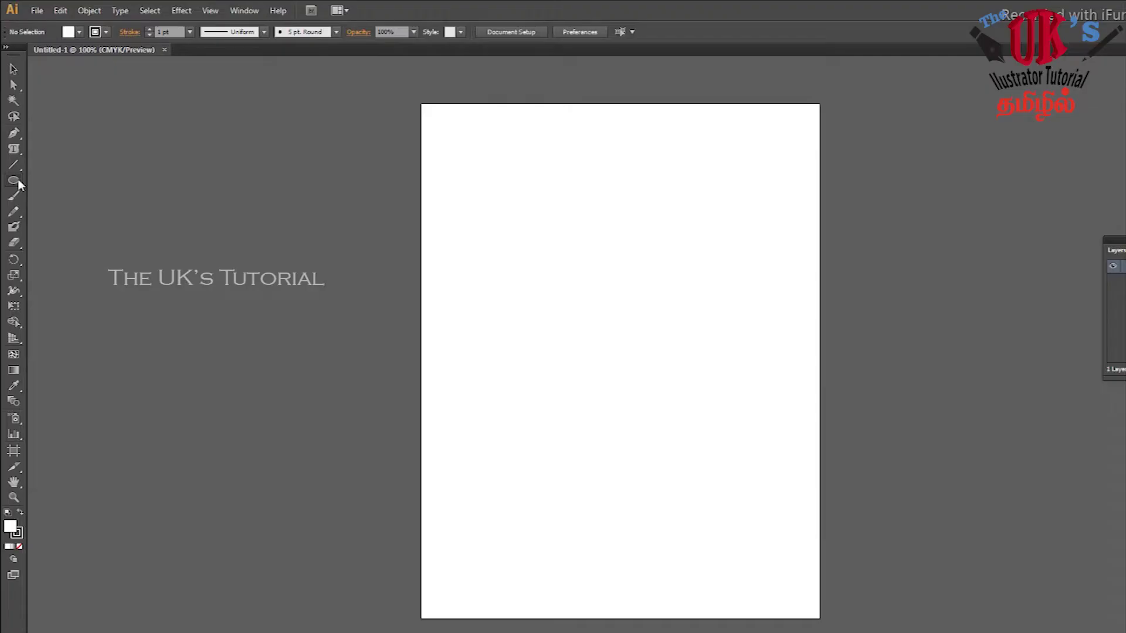
# - Bring up the basic shape tools flyout on the blank portrait page
pyautogui.click(14, 181)
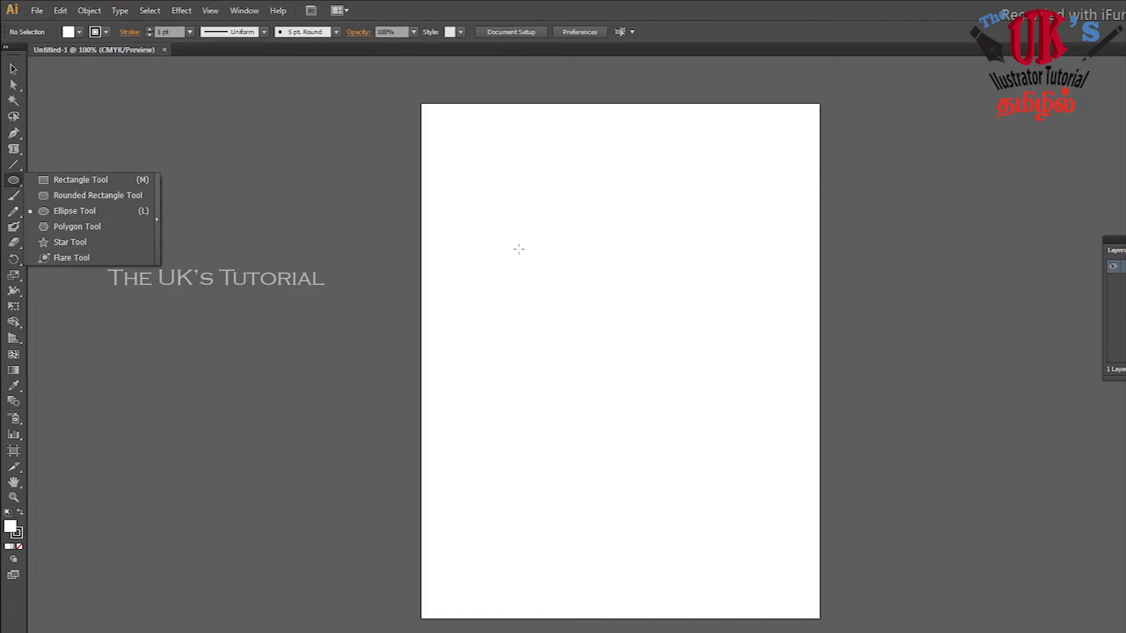
# - Draw a circle with a 2 pt outline in the upper-left of the page
pyautogui.click(530, 217)
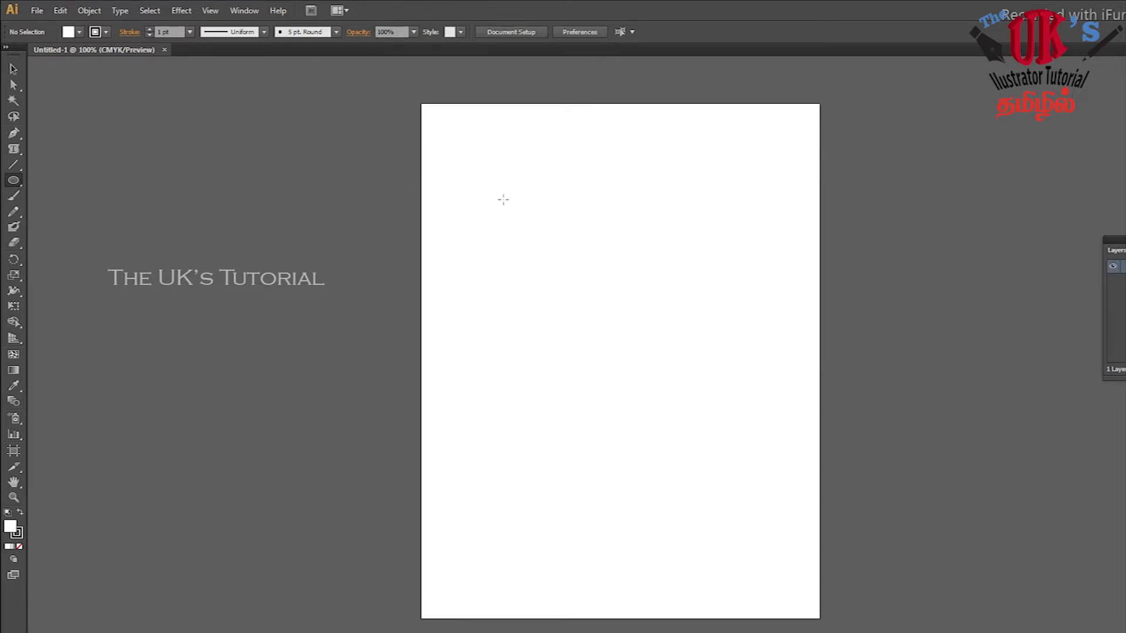
pyautogui.moveTo(500, 200); pyautogui.dragTo(603, 304)
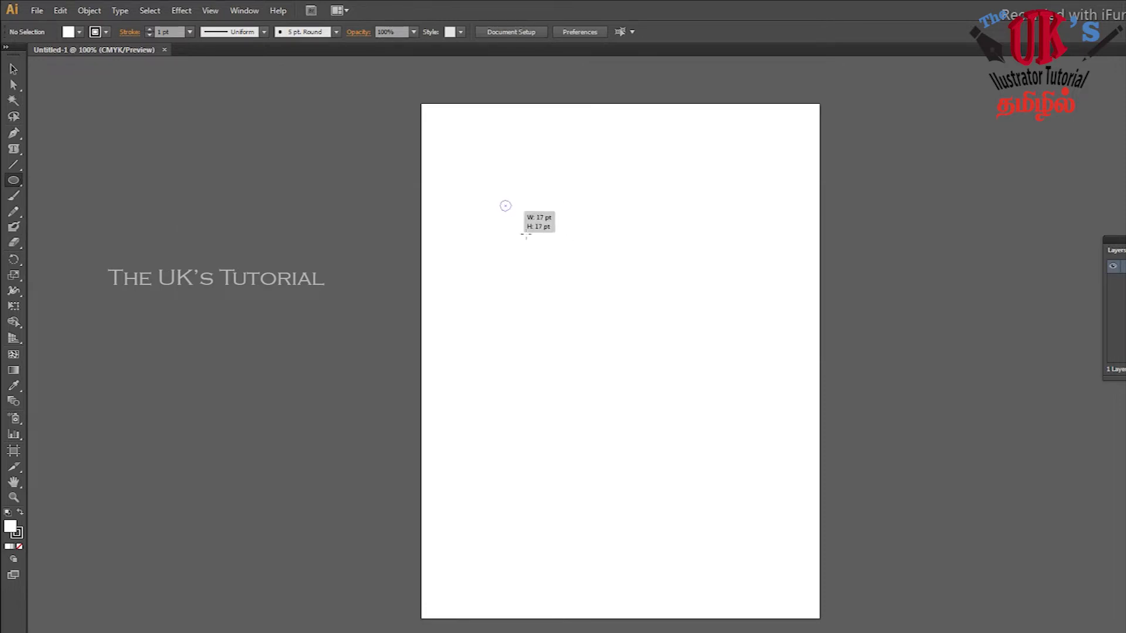
pyautogui.click(190, 33)
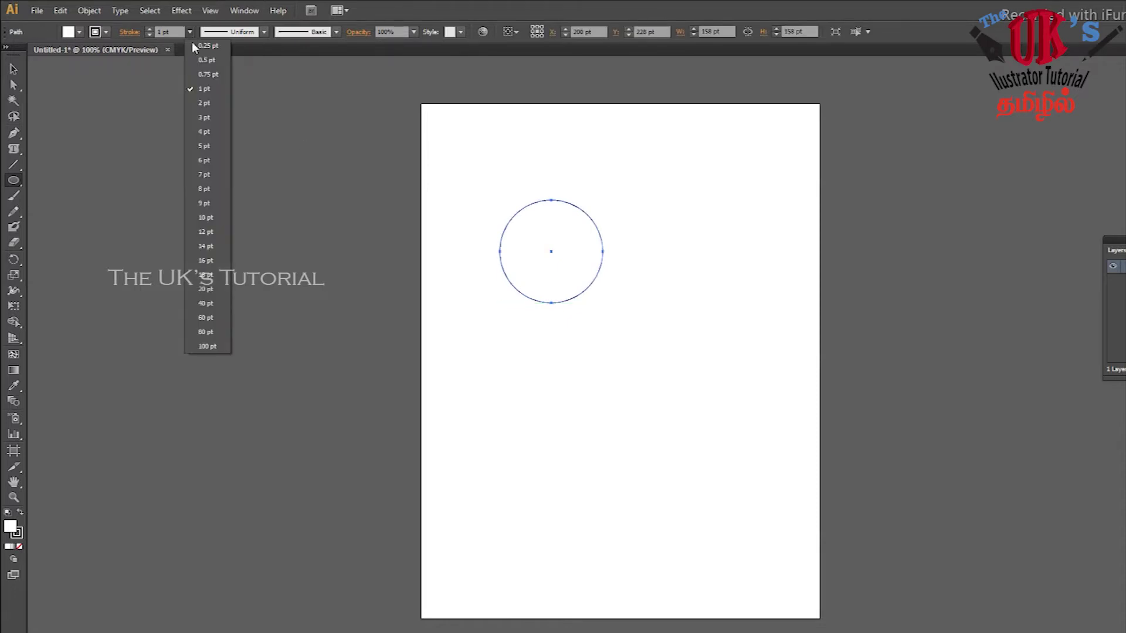
pyautogui.click(209, 102)
# - Nudge the circle up-left and place an overlapping copy to its upper right
pyautogui.click(15, 70)
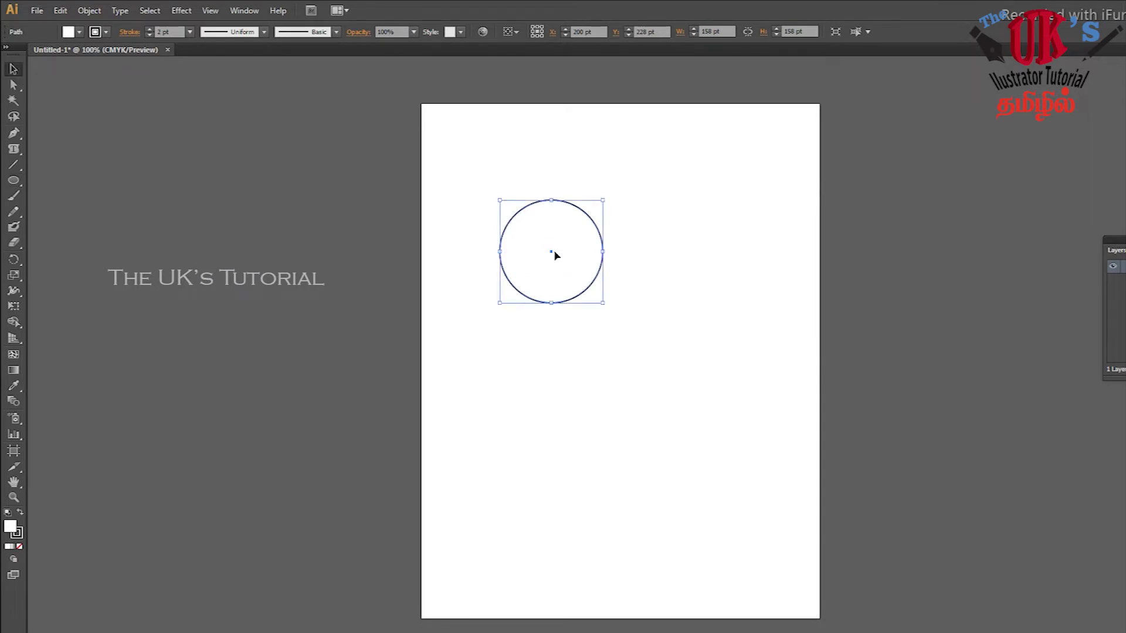
pyautogui.moveTo(552, 252); pyautogui.dragTo(530, 241)
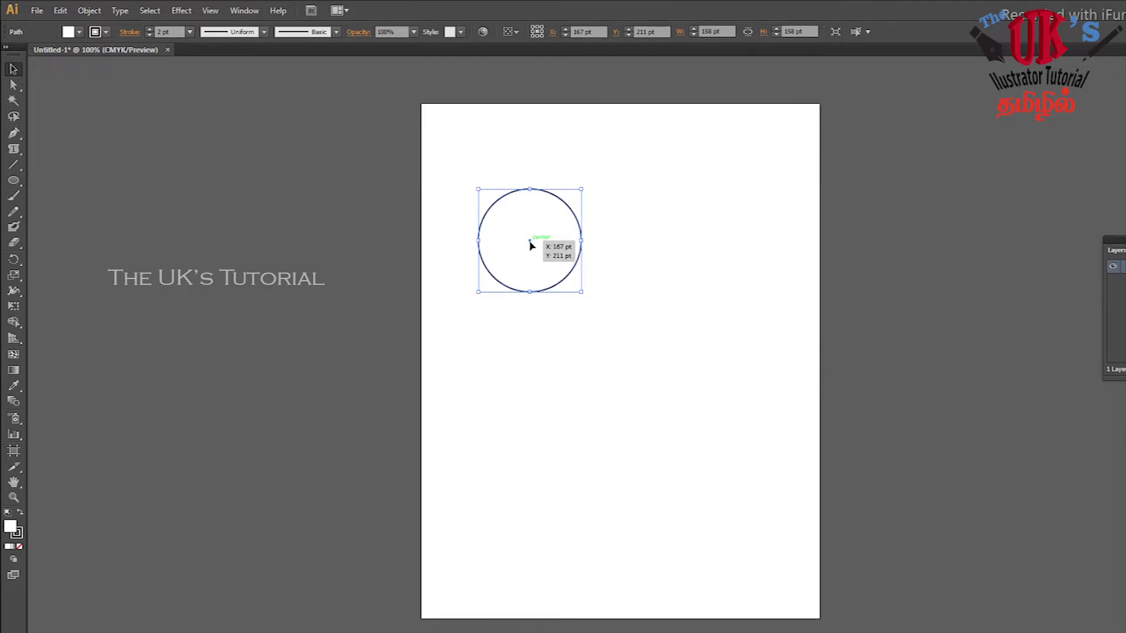
pyautogui.moveTo(537, 237); pyautogui.dragTo(586, 222)
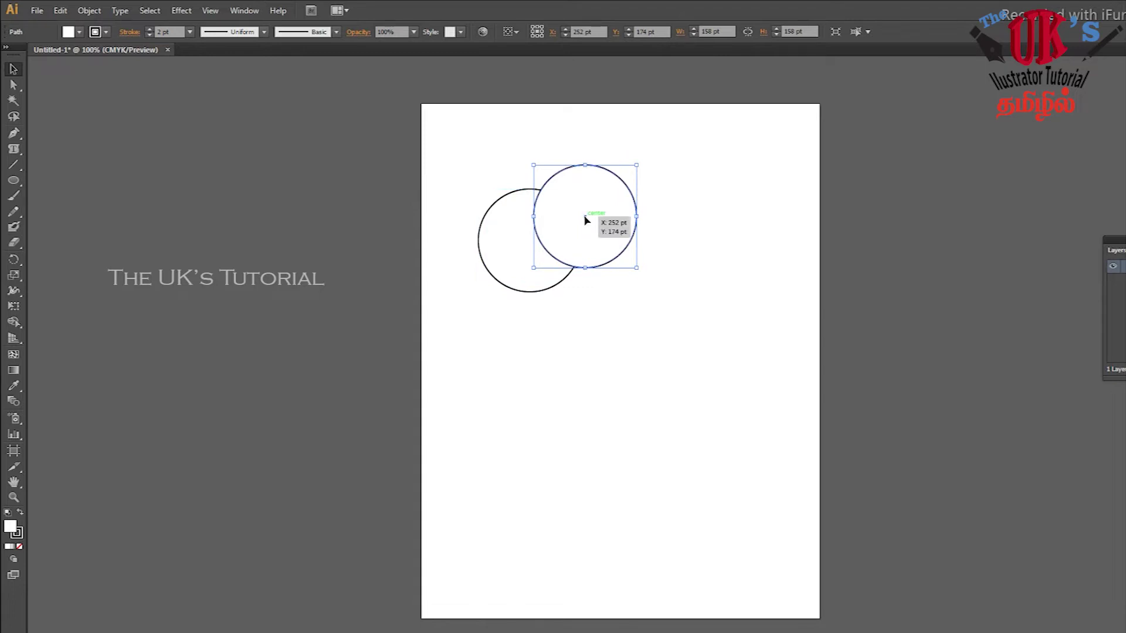
# - Add six more overlapping circle copies to close the ring, then select all eight circles
pyautogui.moveTo(599, 220); pyautogui.dragTo(657, 245)
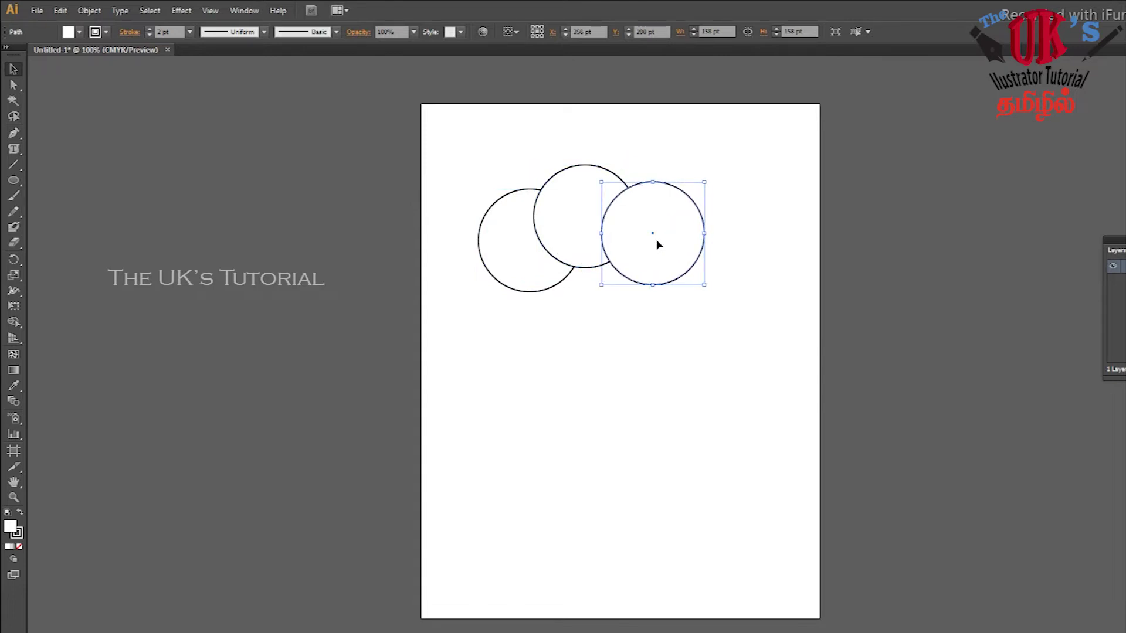
pyautogui.moveTo(655, 238); pyautogui.dragTo(683, 285)
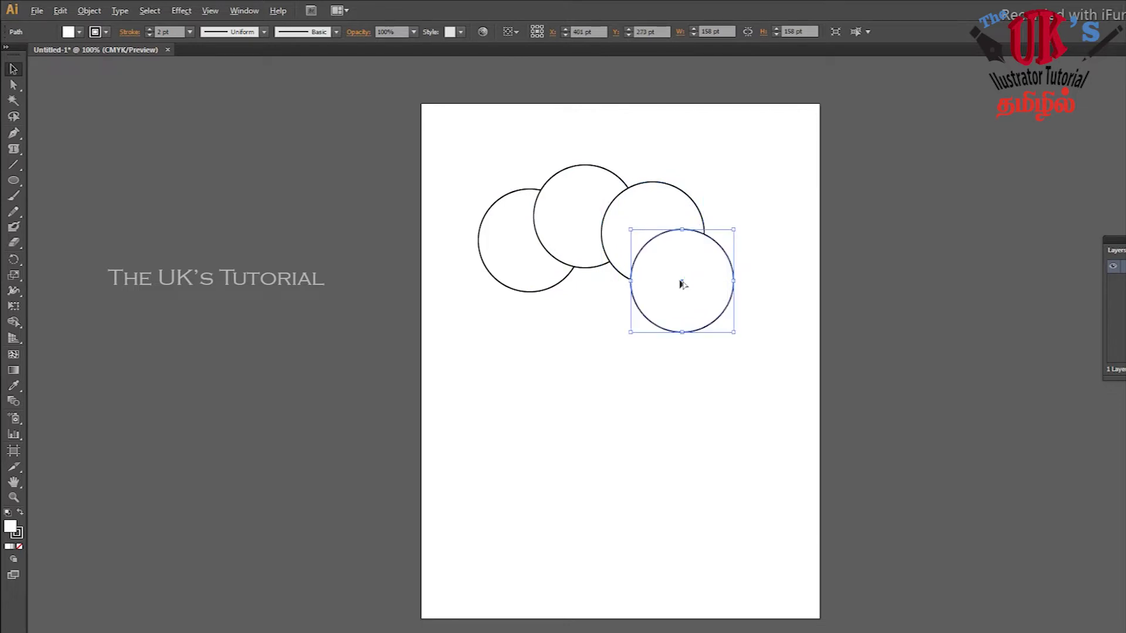
pyautogui.moveTo(683, 285); pyautogui.dragTo(673, 338)
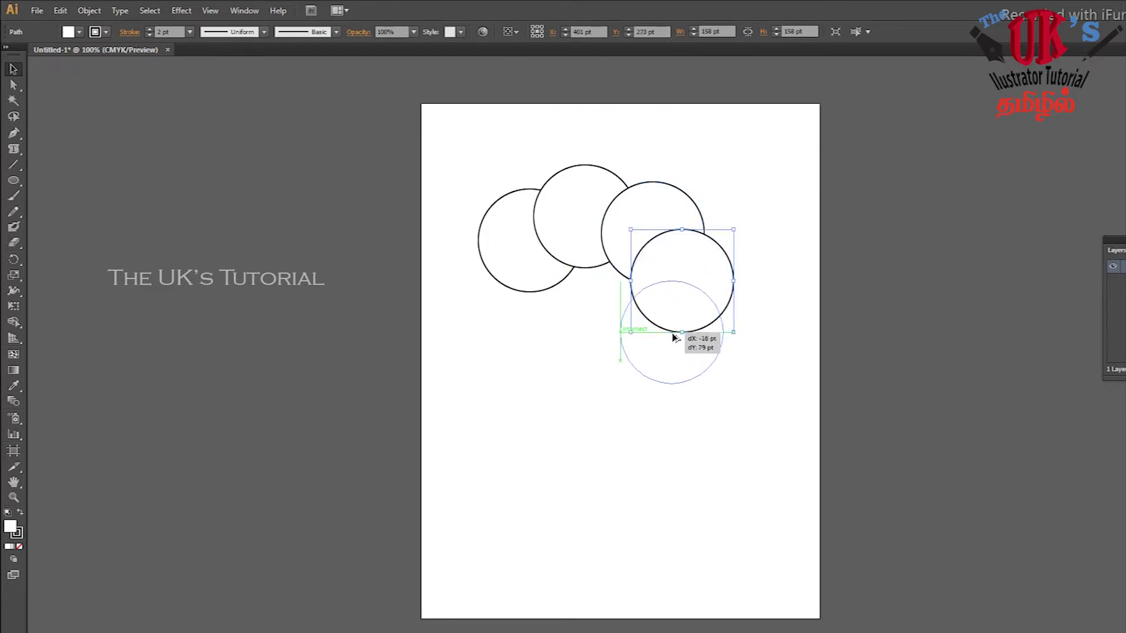
pyautogui.moveTo(673, 338); pyautogui.dragTo(611, 365)
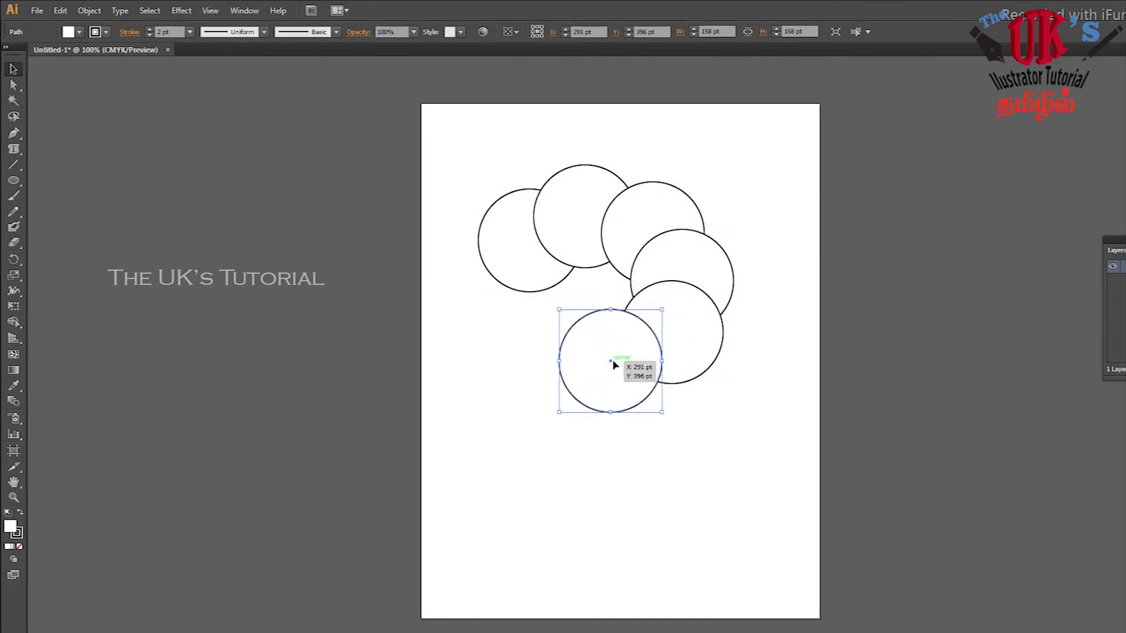
pyautogui.moveTo(595, 367); pyautogui.dragTo(537, 356)
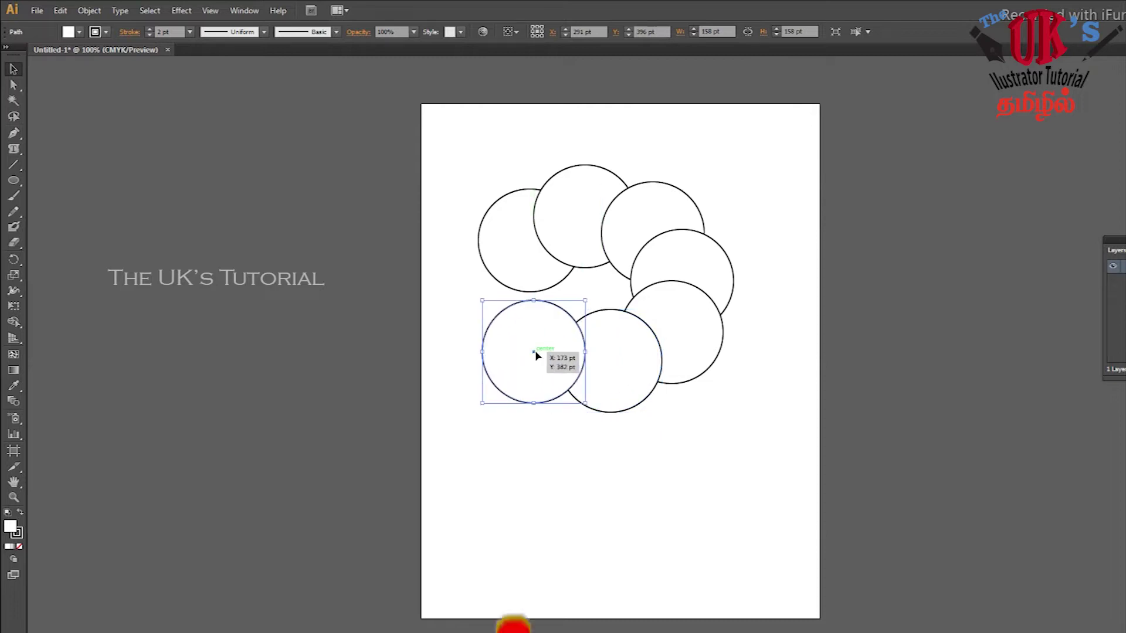
pyautogui.moveTo(536, 356); pyautogui.dragTo(516, 314)
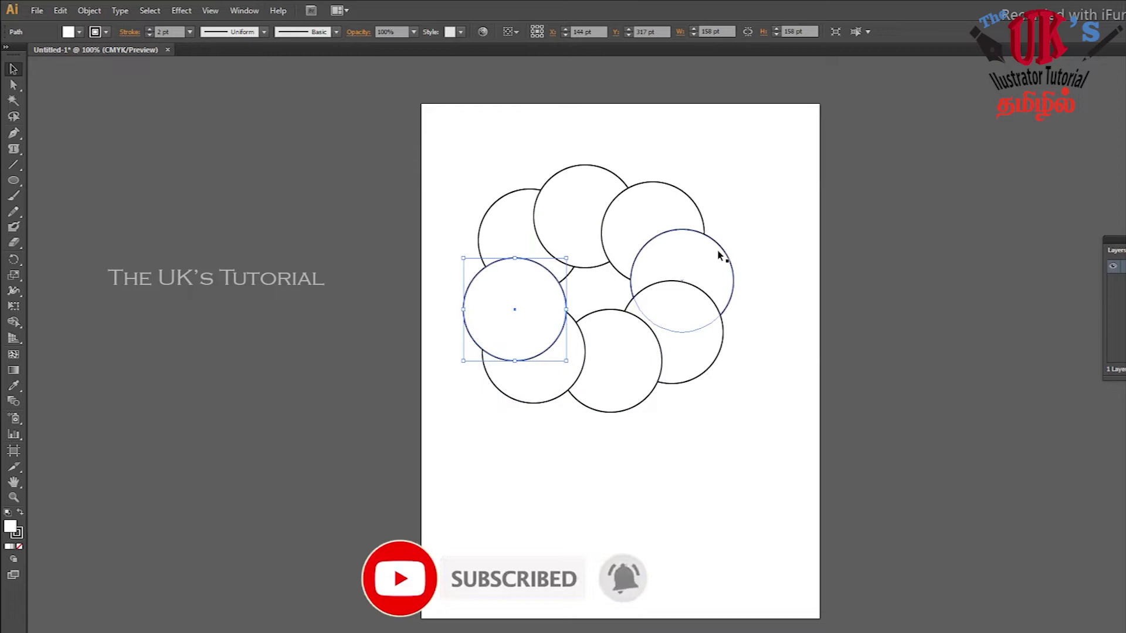
pyautogui.moveTo(446, 136); pyautogui.dragTo(770, 479)
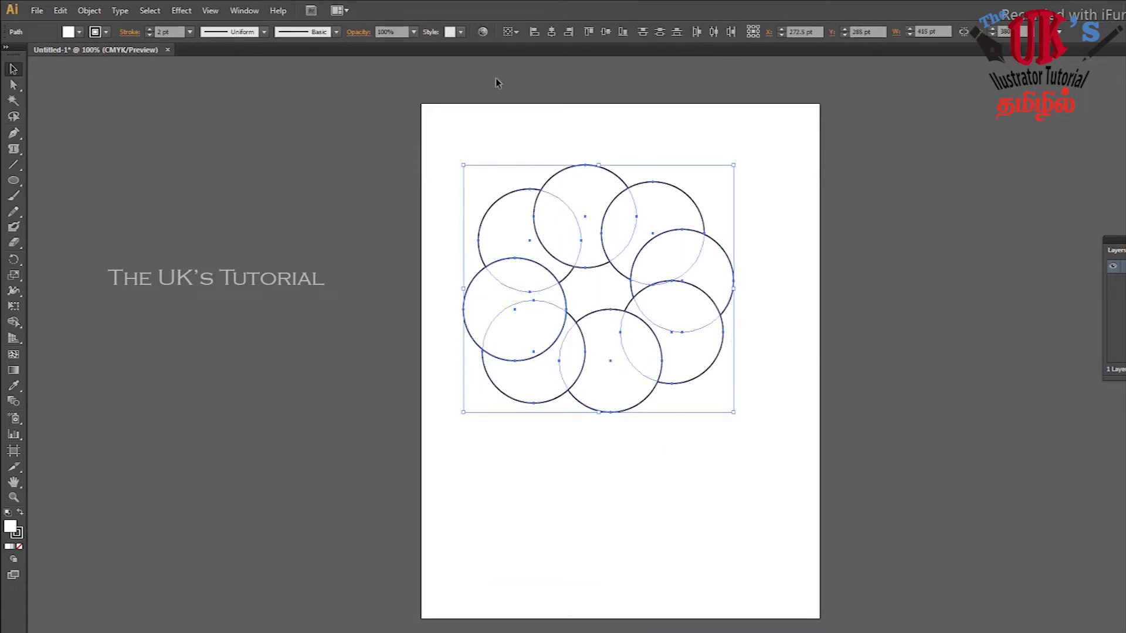
# - Unite all the circles into one scalloped shape using the Pathfinder panel
pyautogui.click(244, 11)
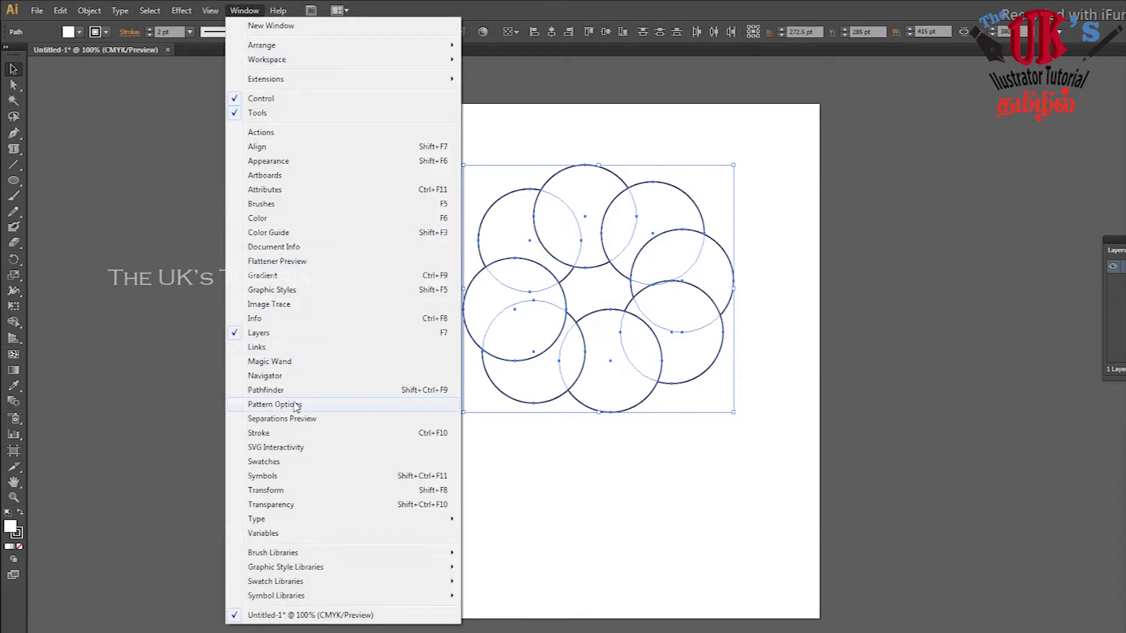
pyautogui.click(277, 397)
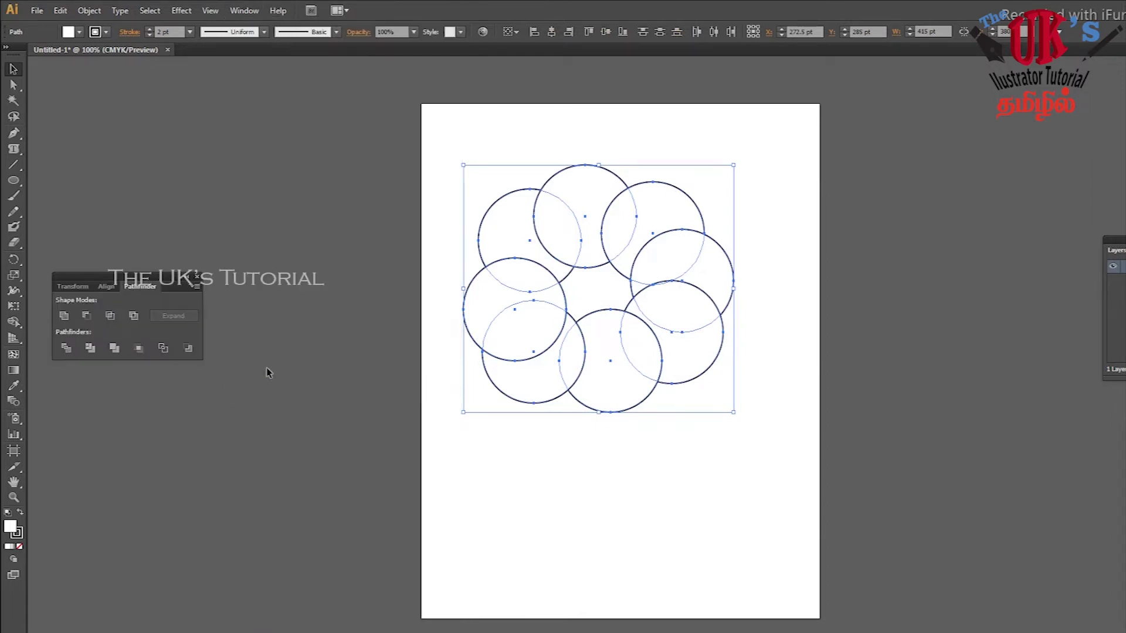
pyautogui.moveTo(153, 275); pyautogui.dragTo(756, 251)
pyautogui.moveTo(860, 231); pyautogui.dragTo(1050, 99)
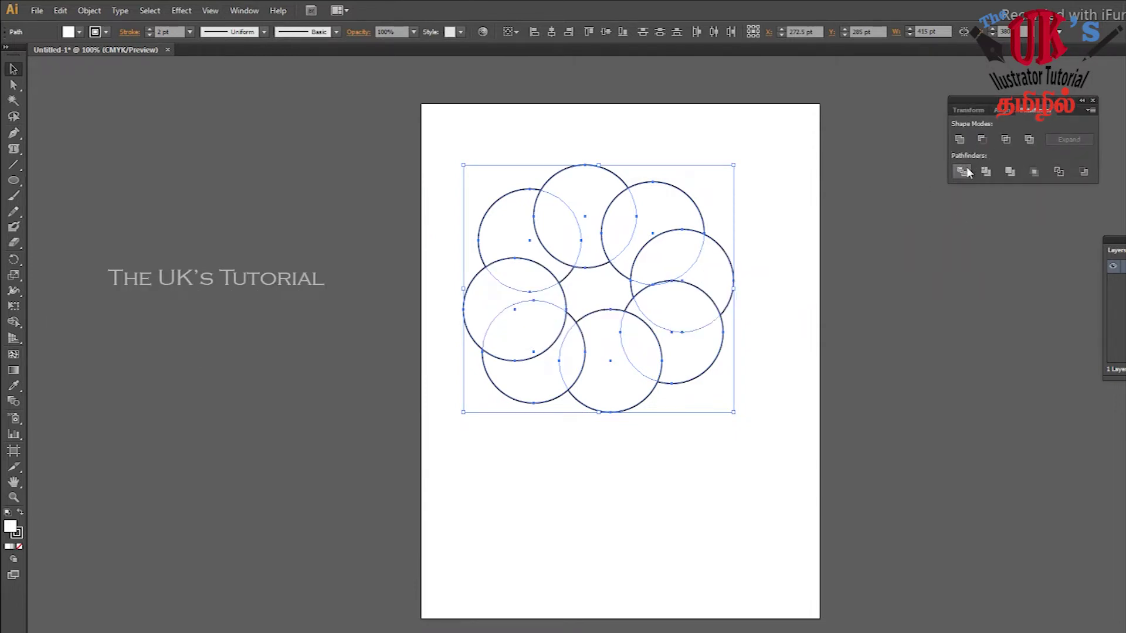
pyautogui.click(964, 141)
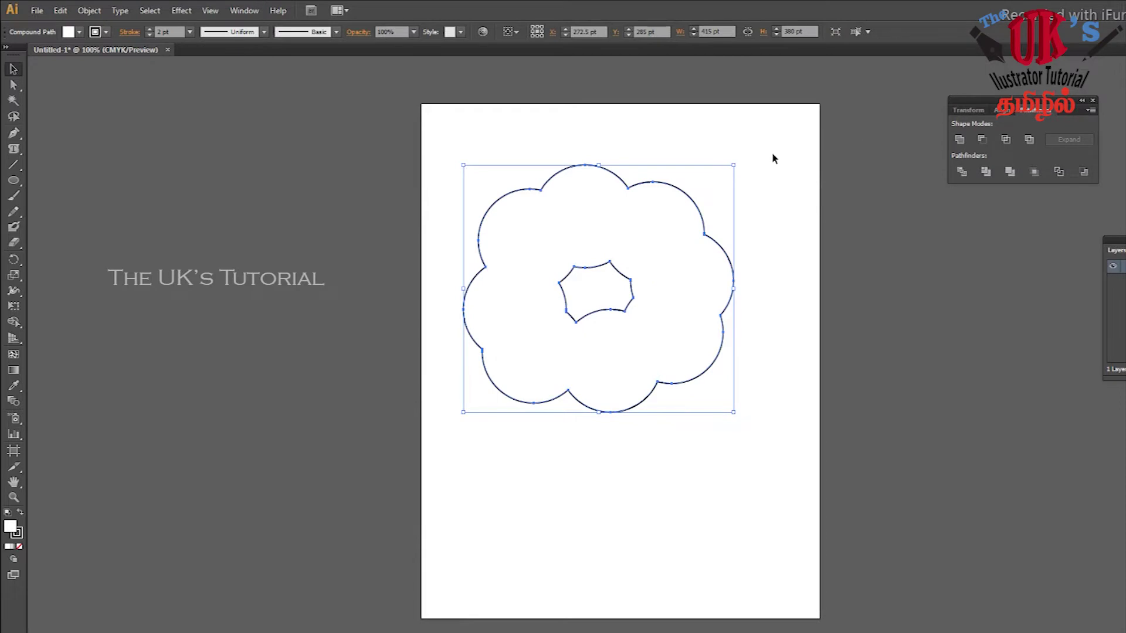
# - Delete the inner hole path from the flower's middle and reselect the whole shape
pyautogui.click(756, 157)
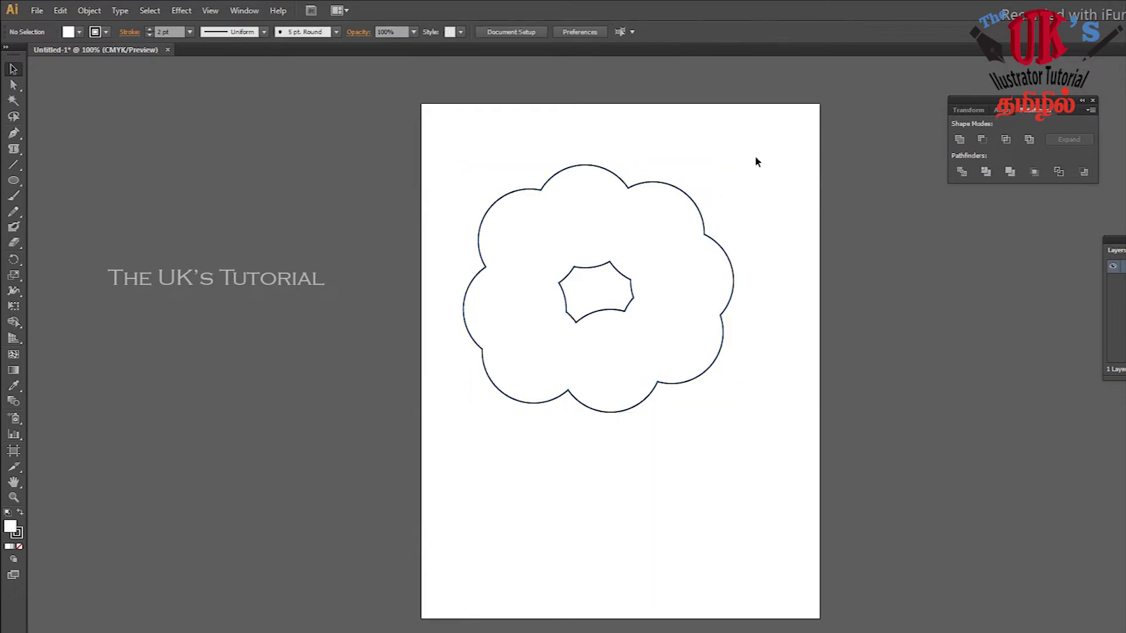
pyautogui.click(14, 84)
pyautogui.moveTo(543, 254); pyautogui.dragTo(556, 268)
pyautogui.click(698, 188)
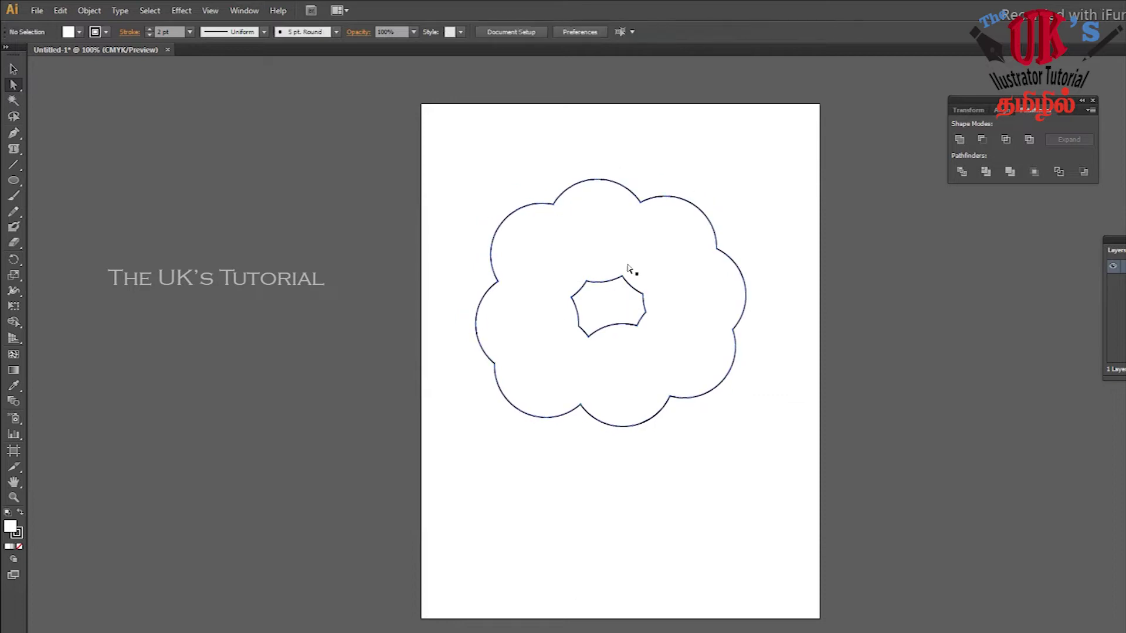
pyautogui.click(597, 282)
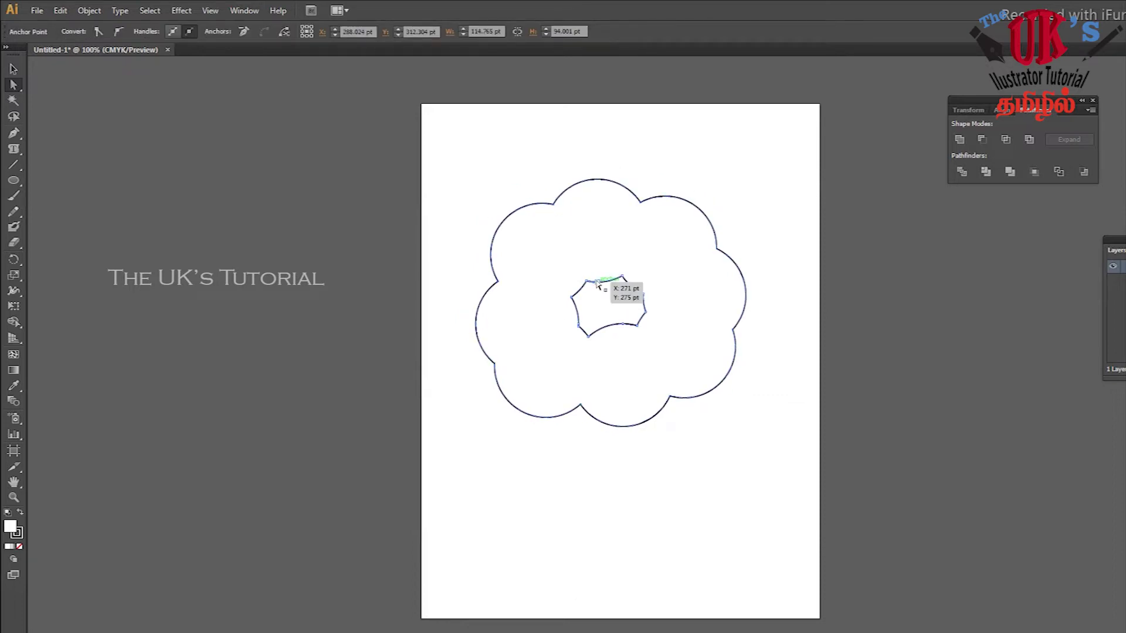
pyautogui.press('Delete')
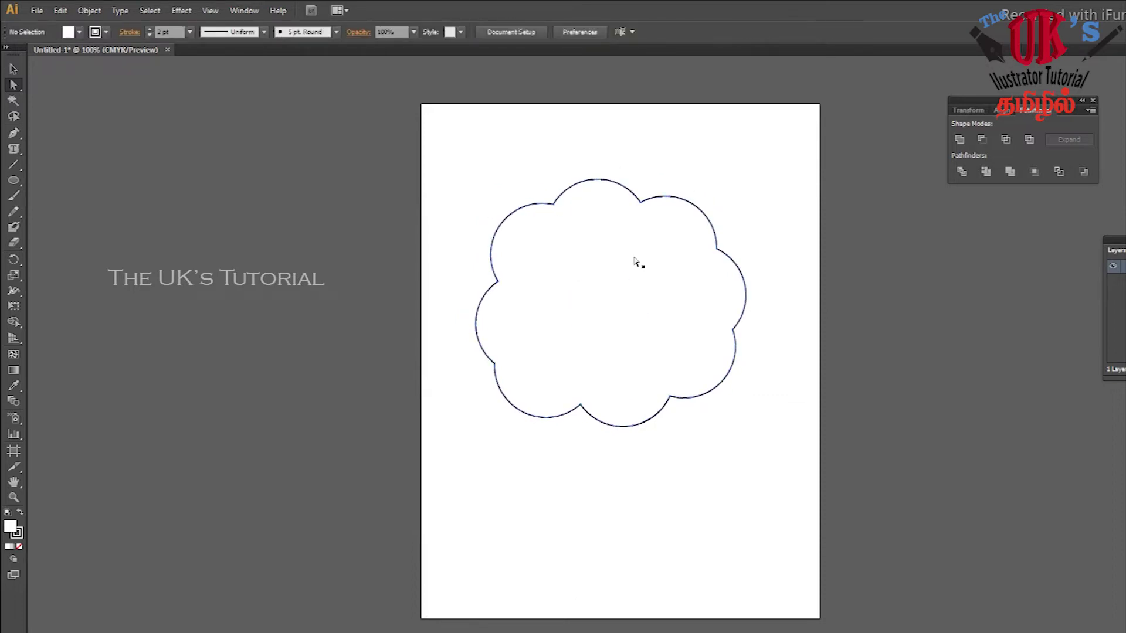
pyautogui.click(13, 68)
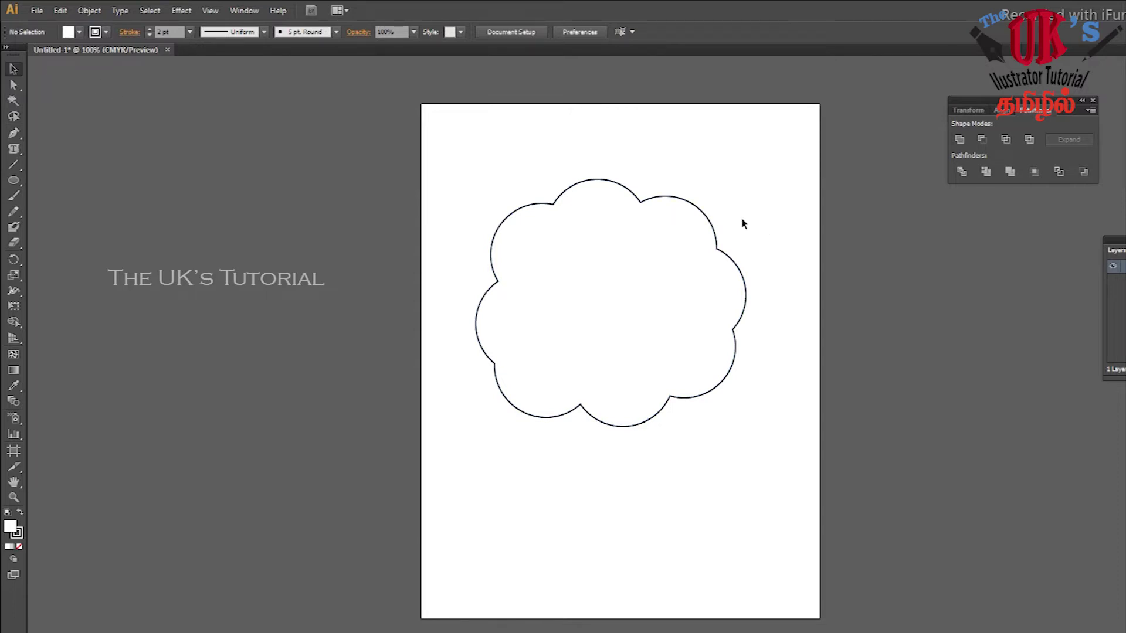
pyautogui.click(682, 200)
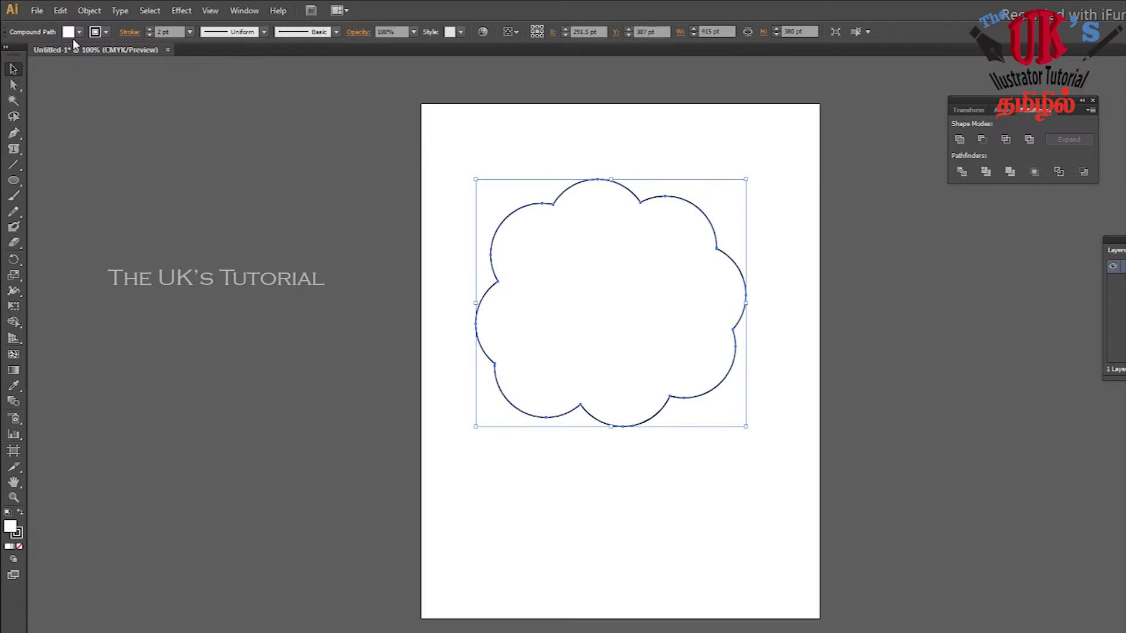
# - Paste a copy of the flower in front and shrink it into a small centre flower
pyautogui.click(60, 11)
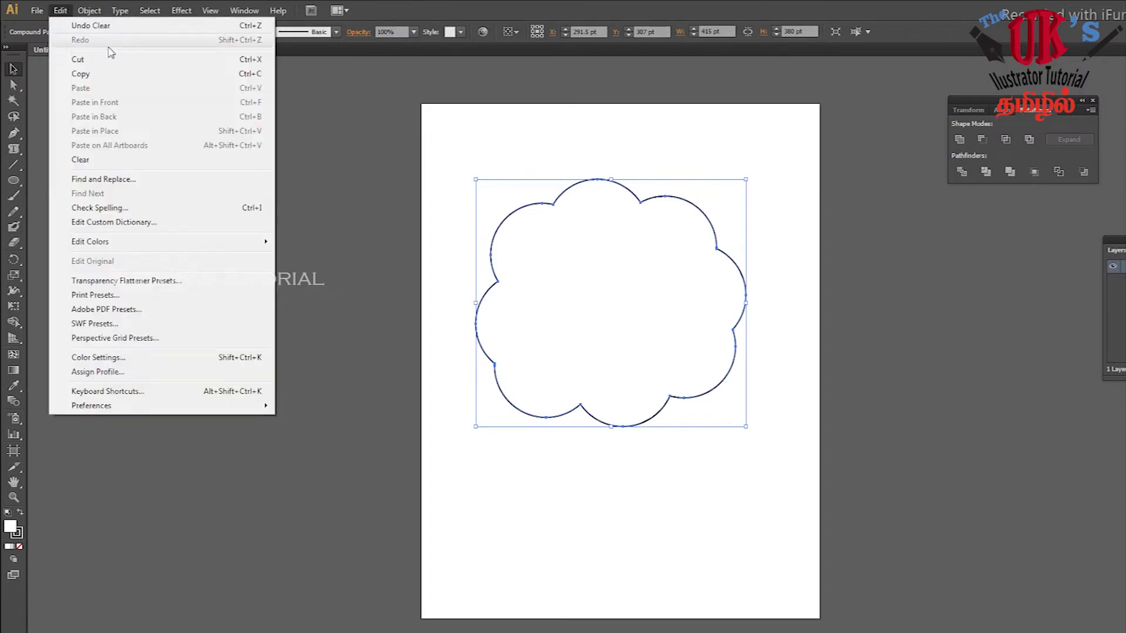
pyautogui.click(108, 76)
pyautogui.click(60, 10)
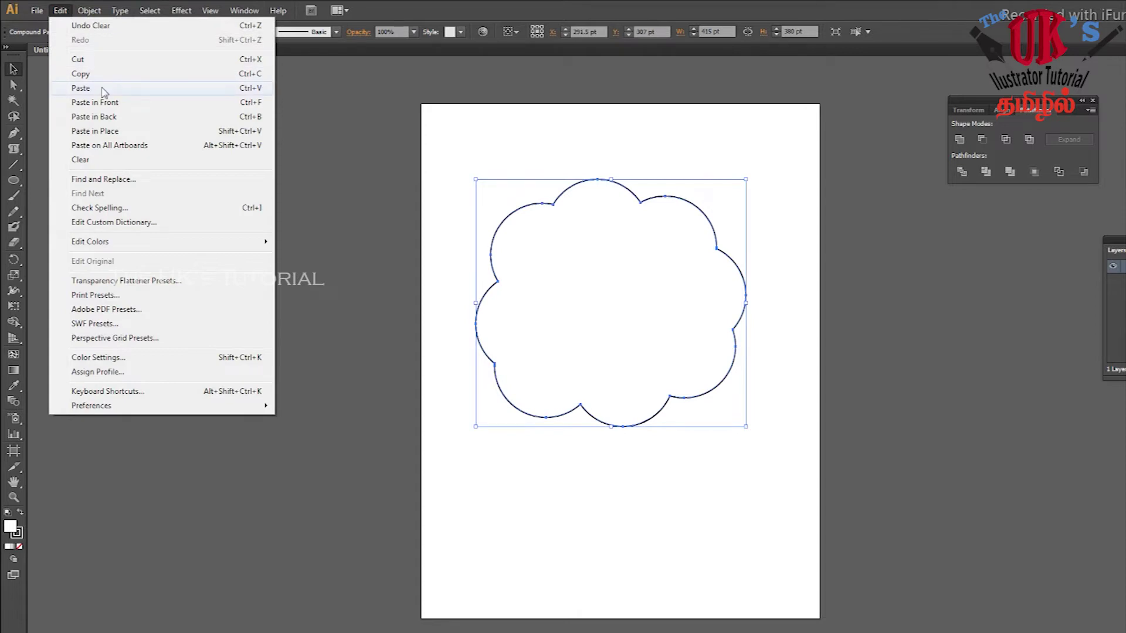
pyautogui.click(104, 102)
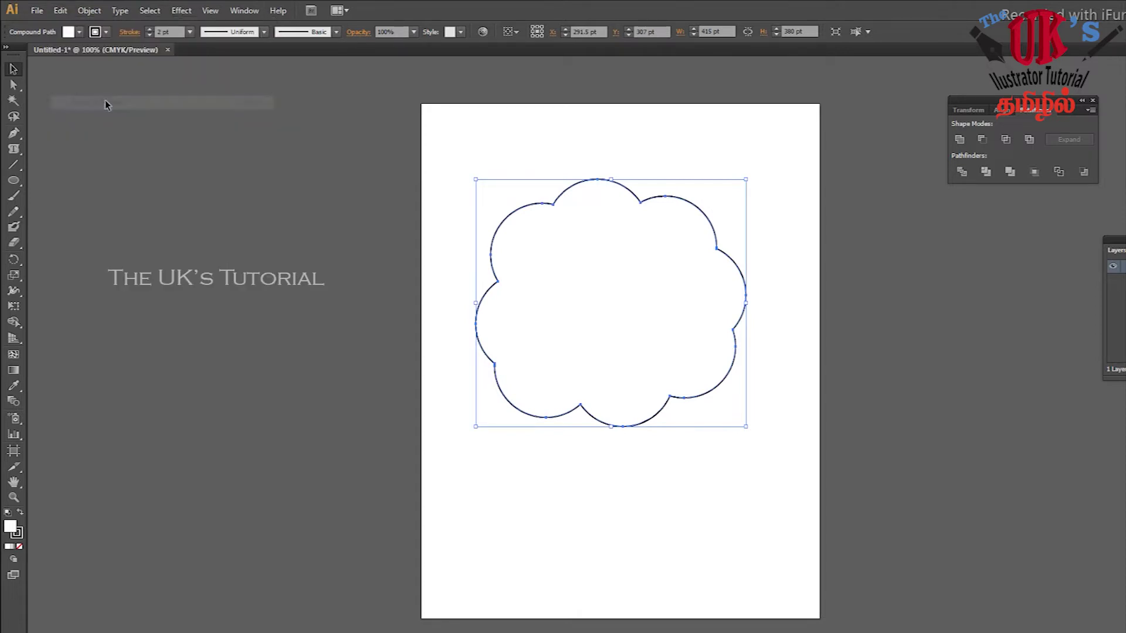
pyautogui.moveTo(746, 177); pyautogui.dragTo(675, 276)
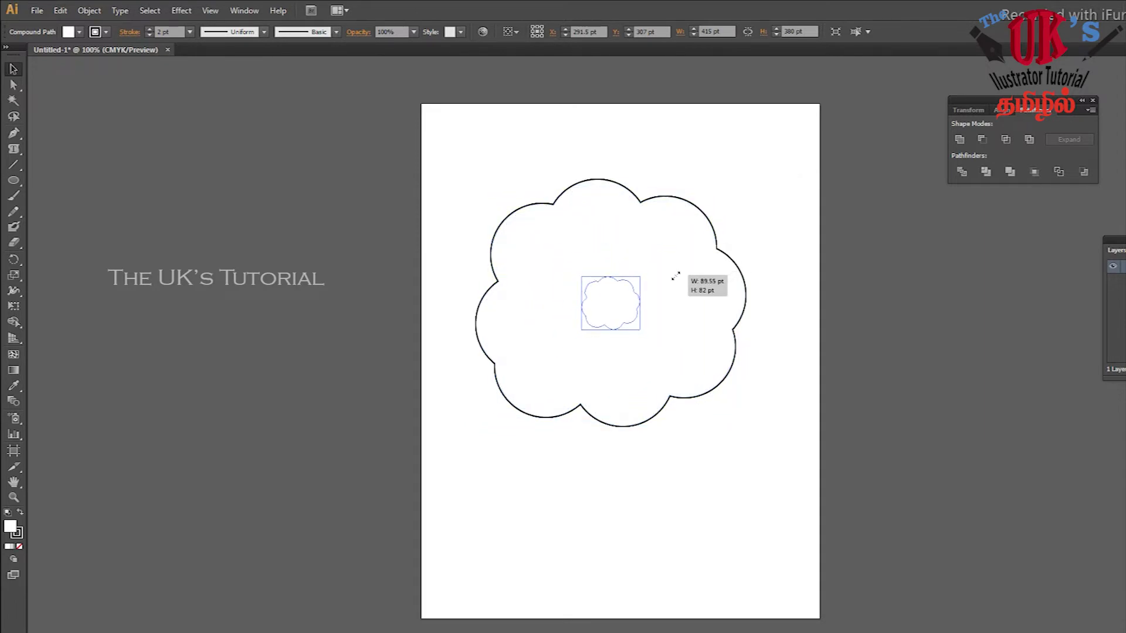
pyautogui.moveTo(675, 276); pyautogui.dragTo(673, 279)
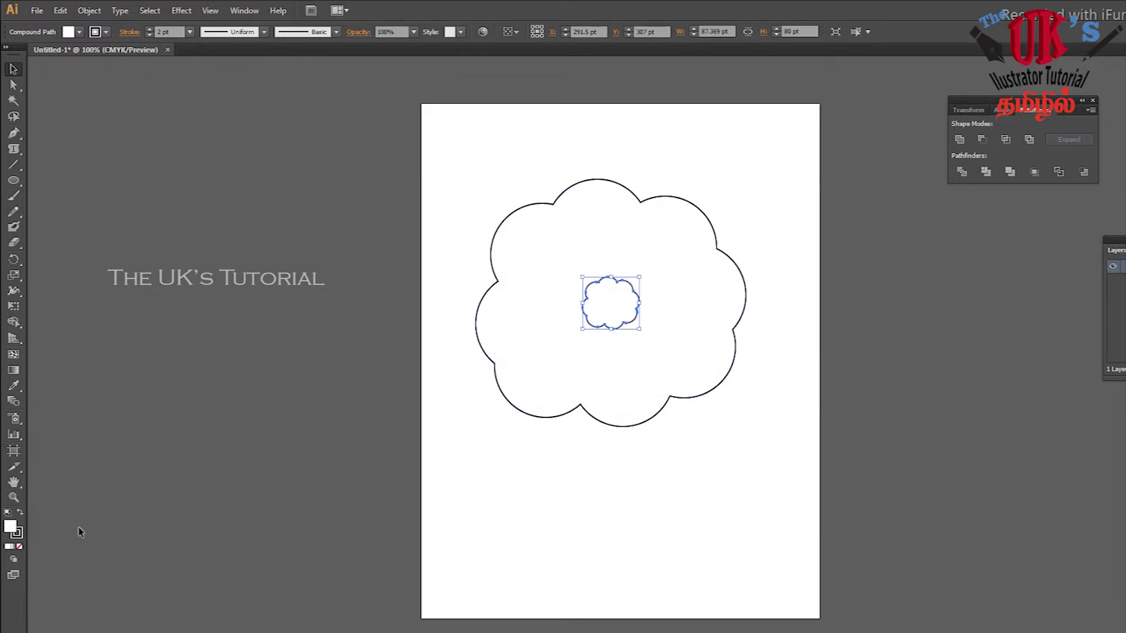
# - Select the large and small cloud outlines together
pyautogui.moveTo(534, 164); pyautogui.dragTo(594, 221)
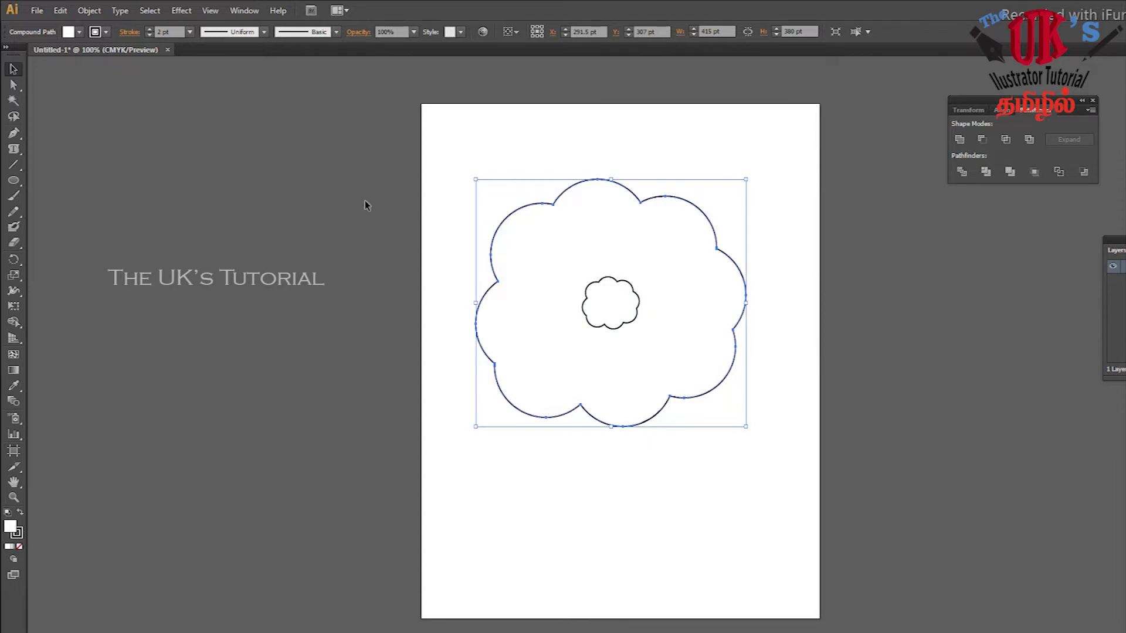
pyautogui.moveTo(448, 144); pyautogui.dragTo(774, 442)
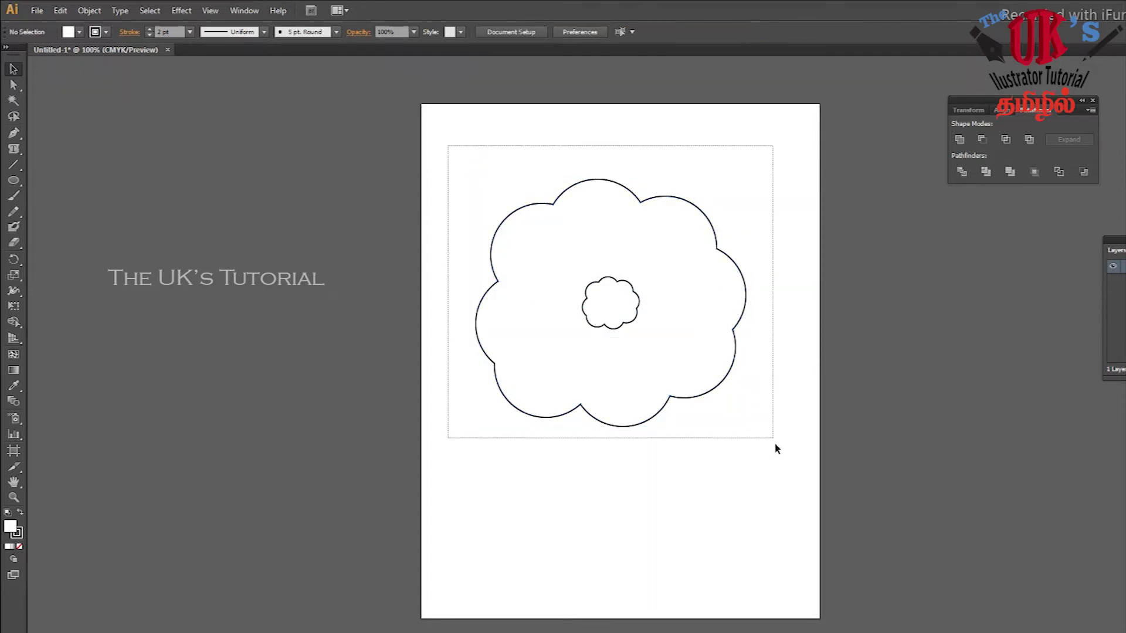
pyautogui.click(697, 127)
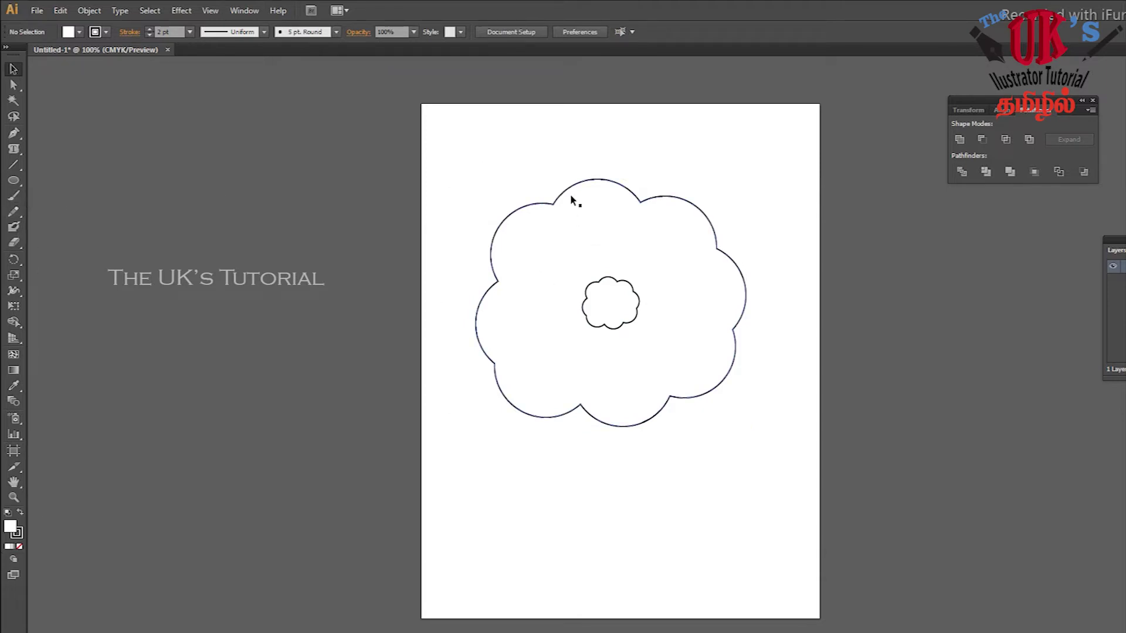
pyautogui.moveTo(485, 169); pyautogui.dragTo(781, 533)
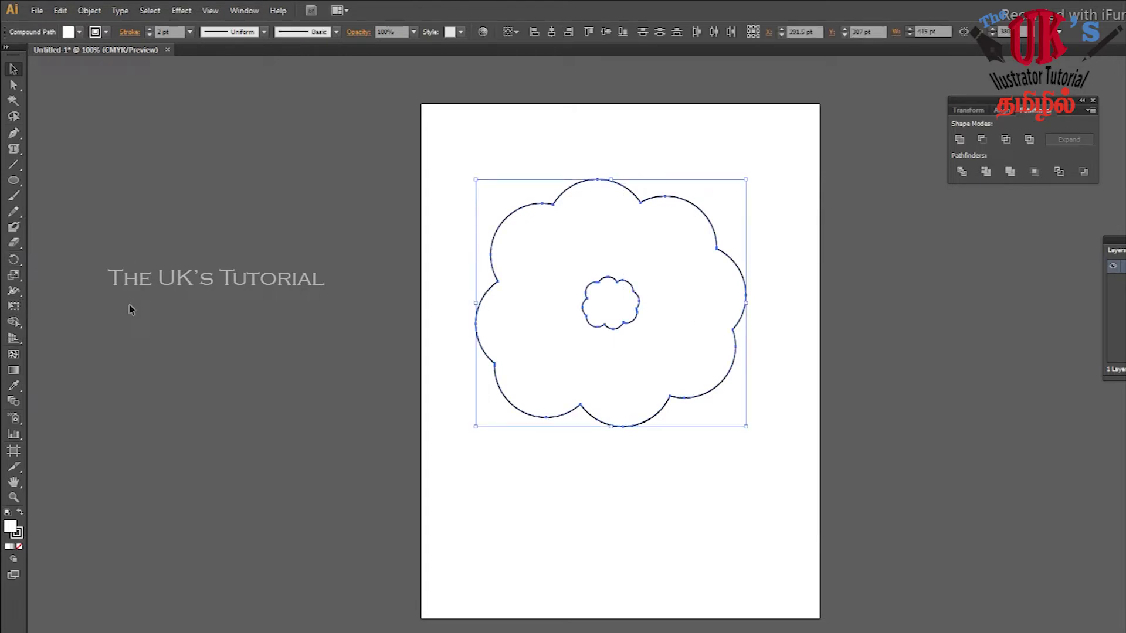
# - Set blend spacing to 75 specified steps, trial-blend the two clouds, then undo the blend
pyautogui.click(11, 404)
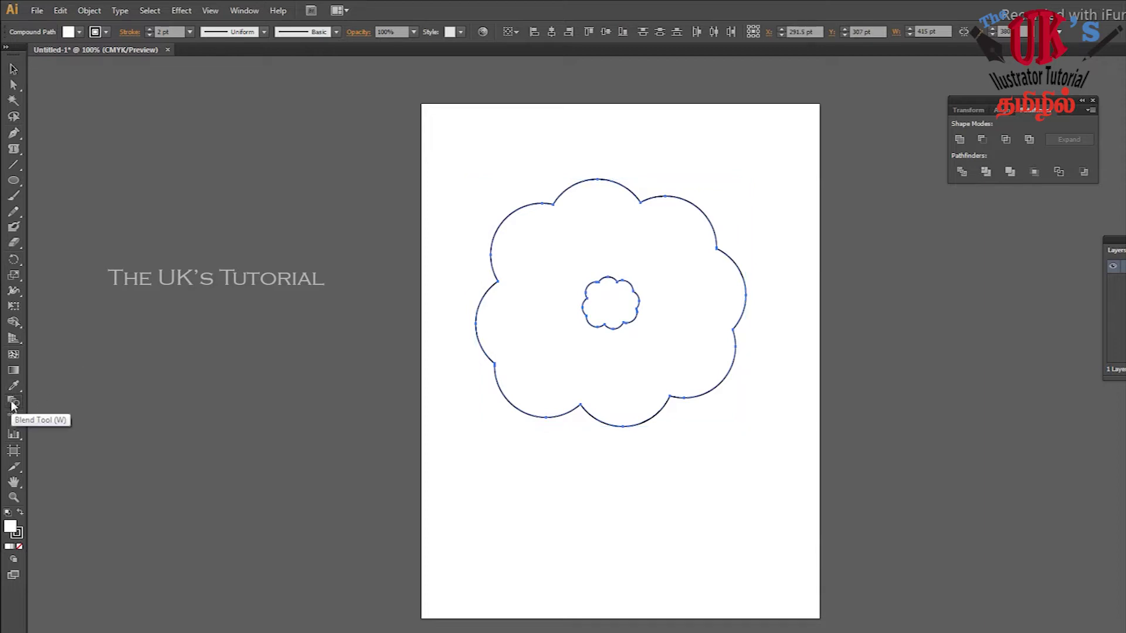
pyautogui.doubleClick(15, 402)
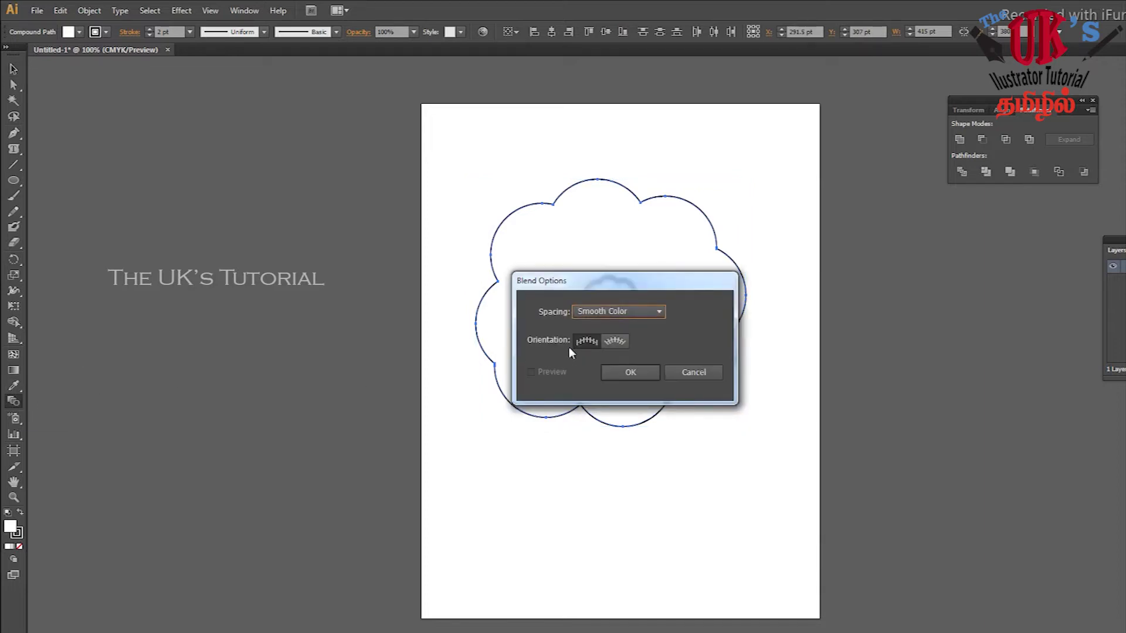
pyautogui.click(643, 312)
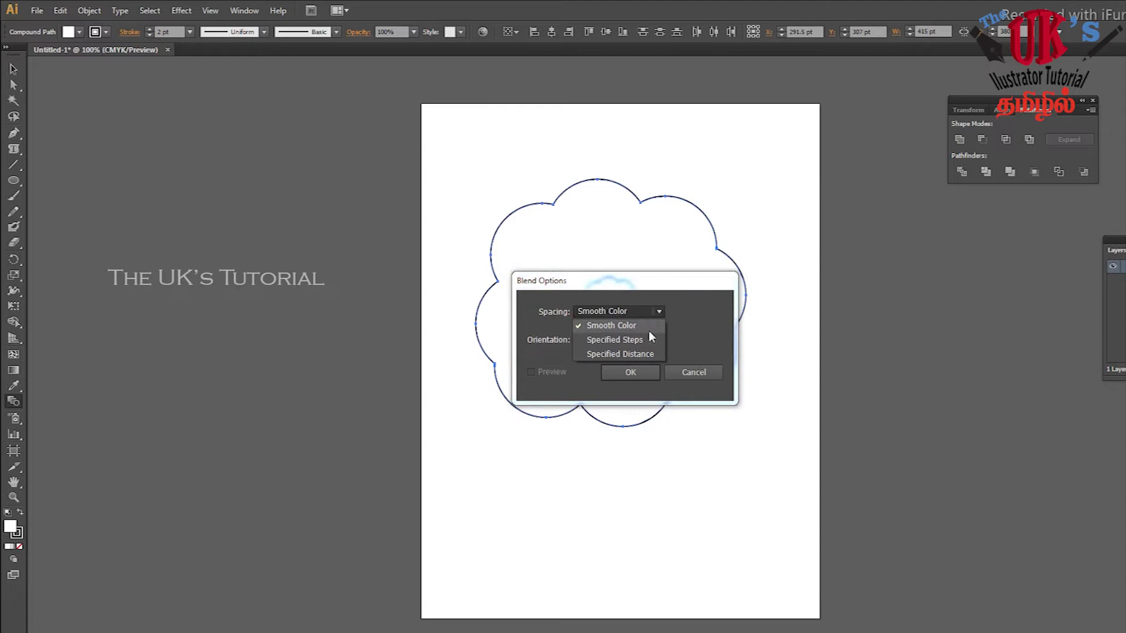
pyautogui.click(614, 340)
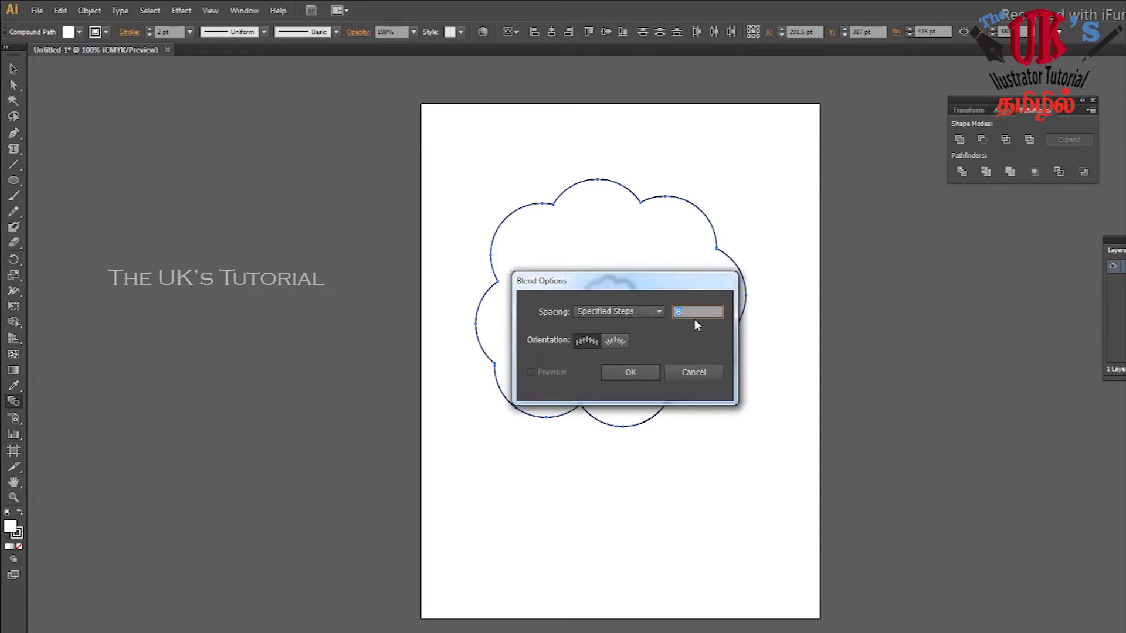
pyautogui.write('75')
pyautogui.click(649, 370)
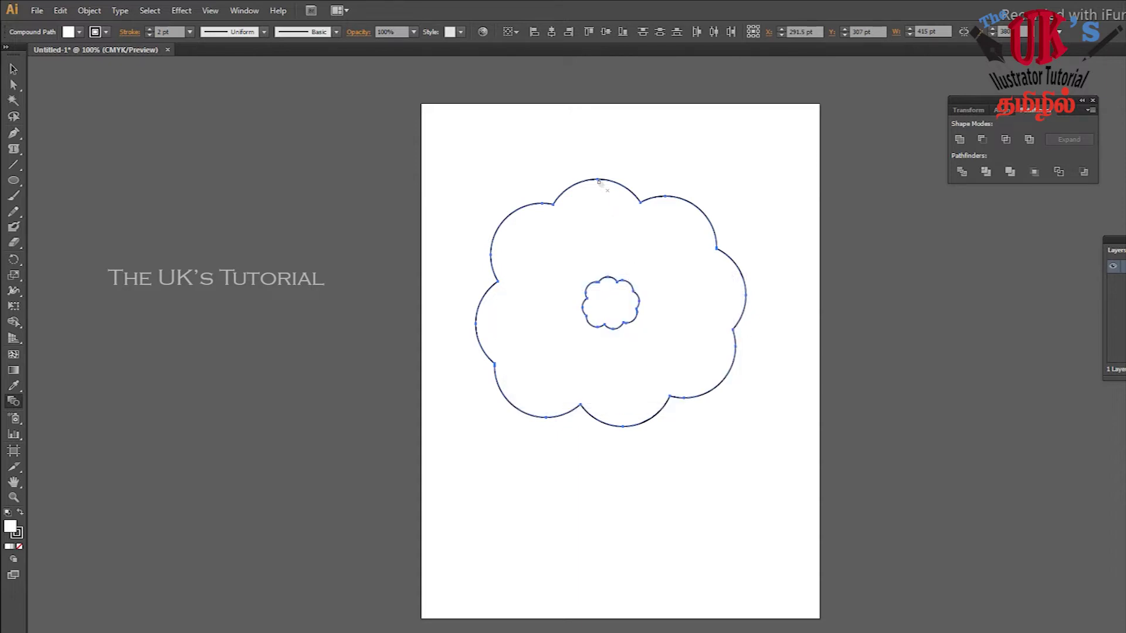
pyautogui.click(609, 281)
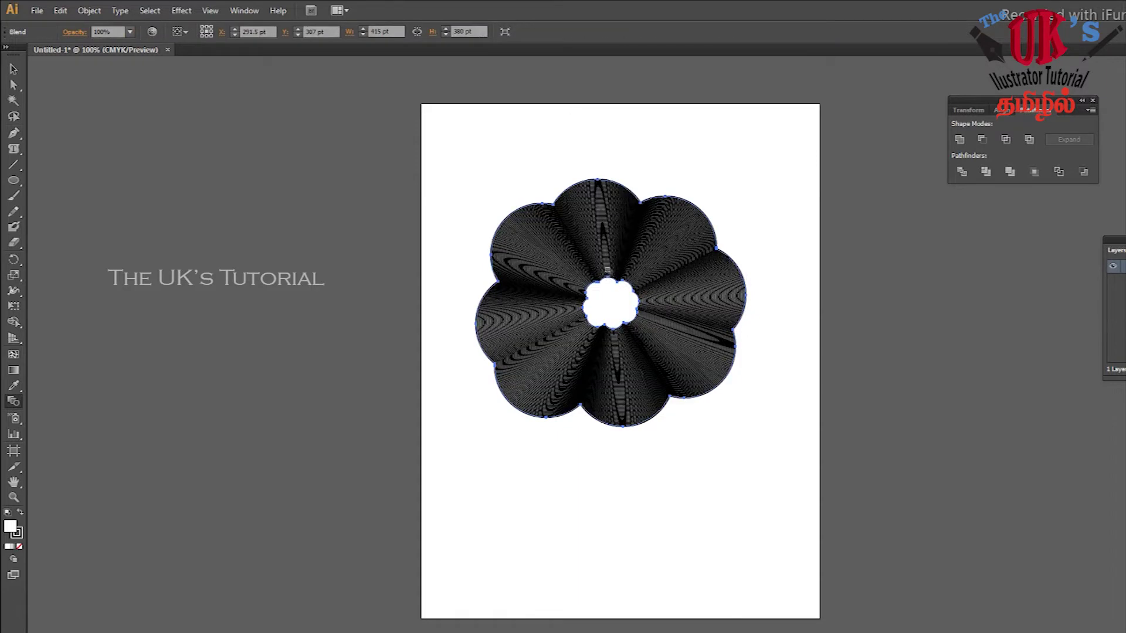
pyautogui.hotkey('ctrl', 'z')
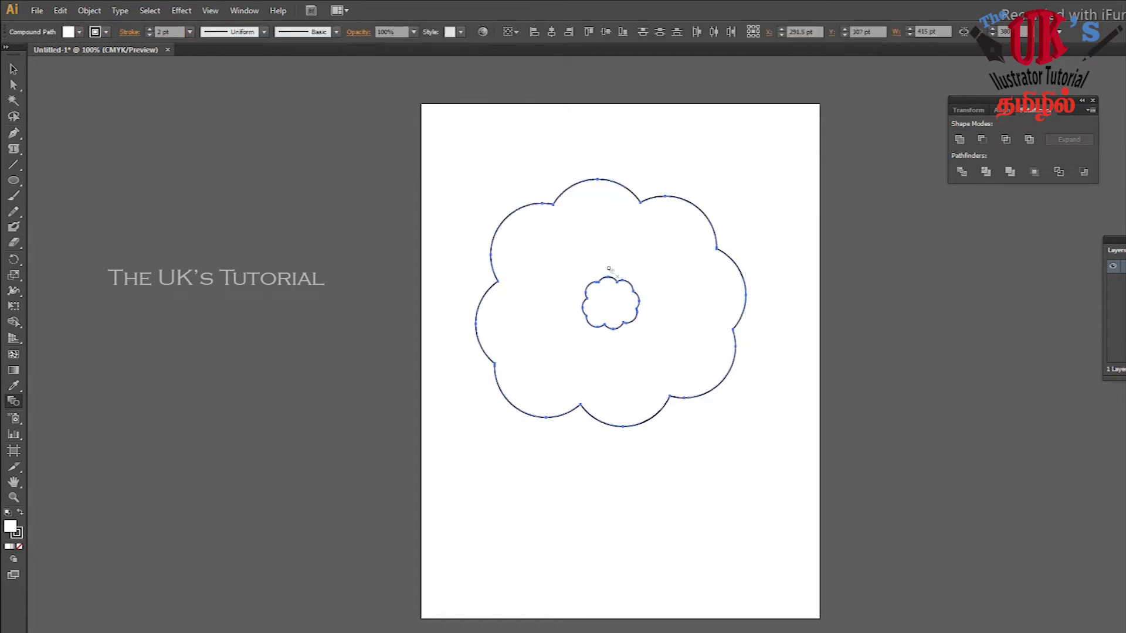
# - Select the large cloud flower and give it a solid pink fill with no outline
pyautogui.click(13, 69)
pyautogui.click(735, 162)
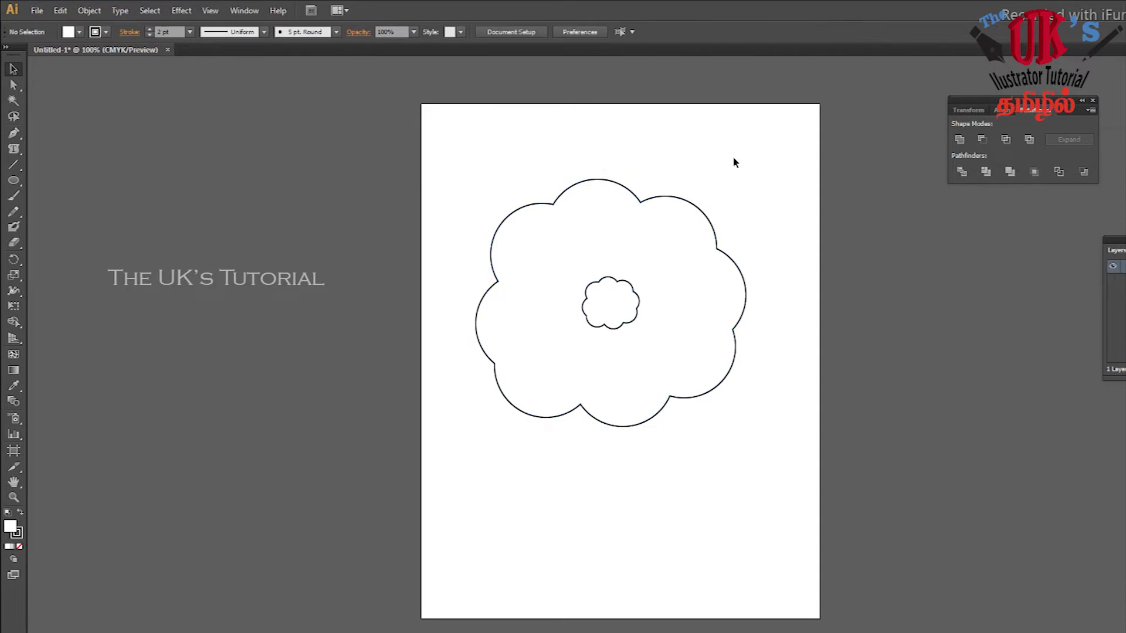
pyautogui.click(632, 210)
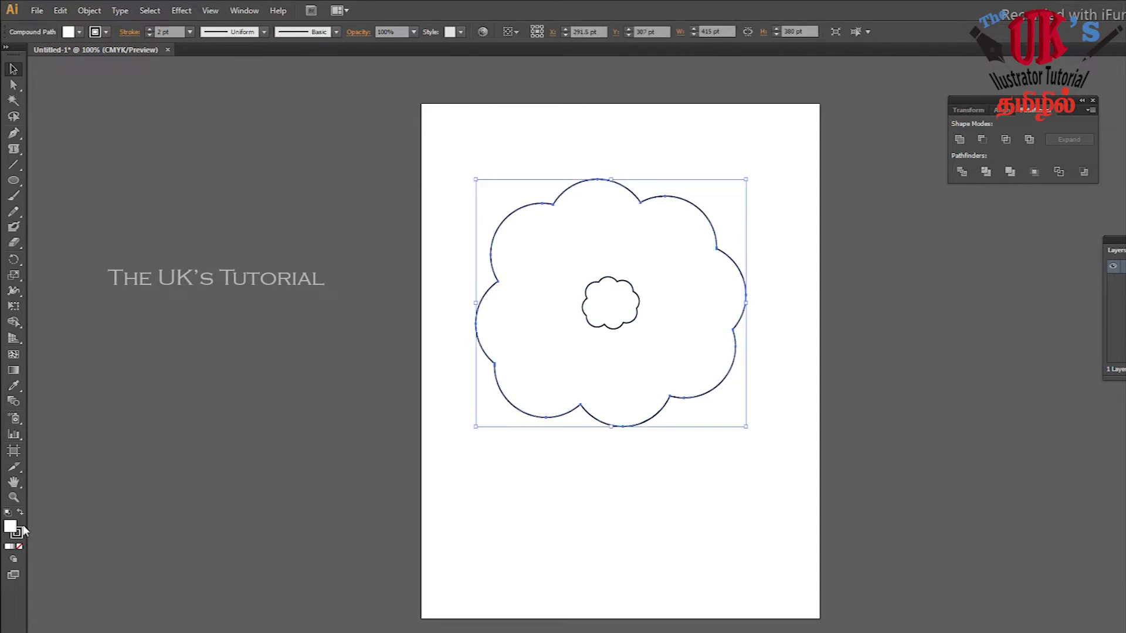
pyautogui.click(21, 549)
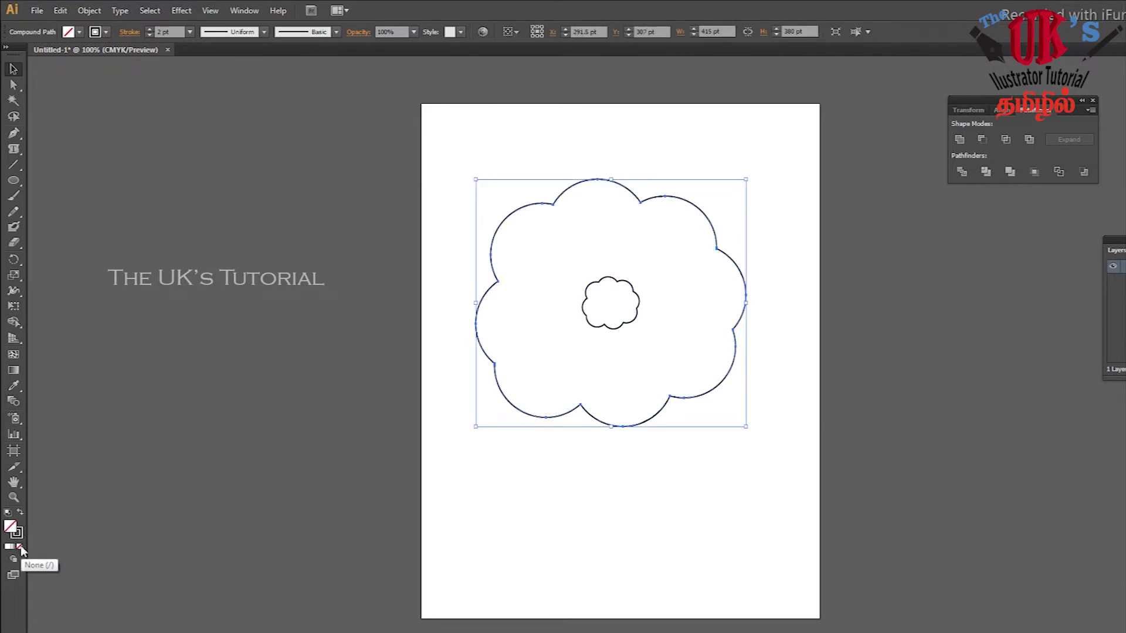
pyautogui.click(18, 514)
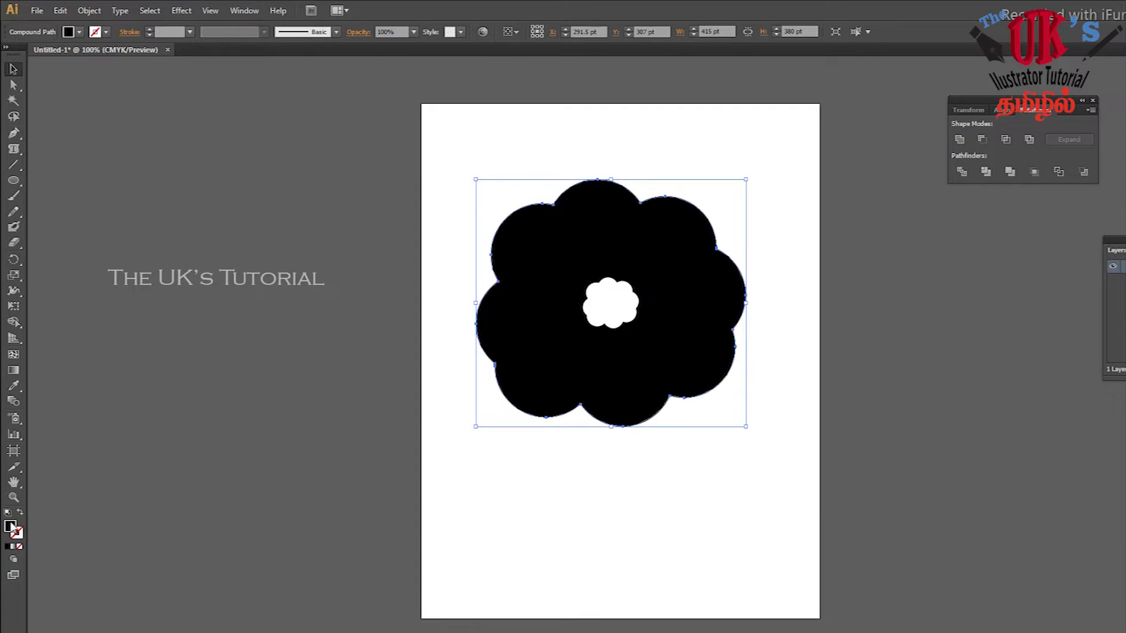
pyautogui.doubleClick(11, 527)
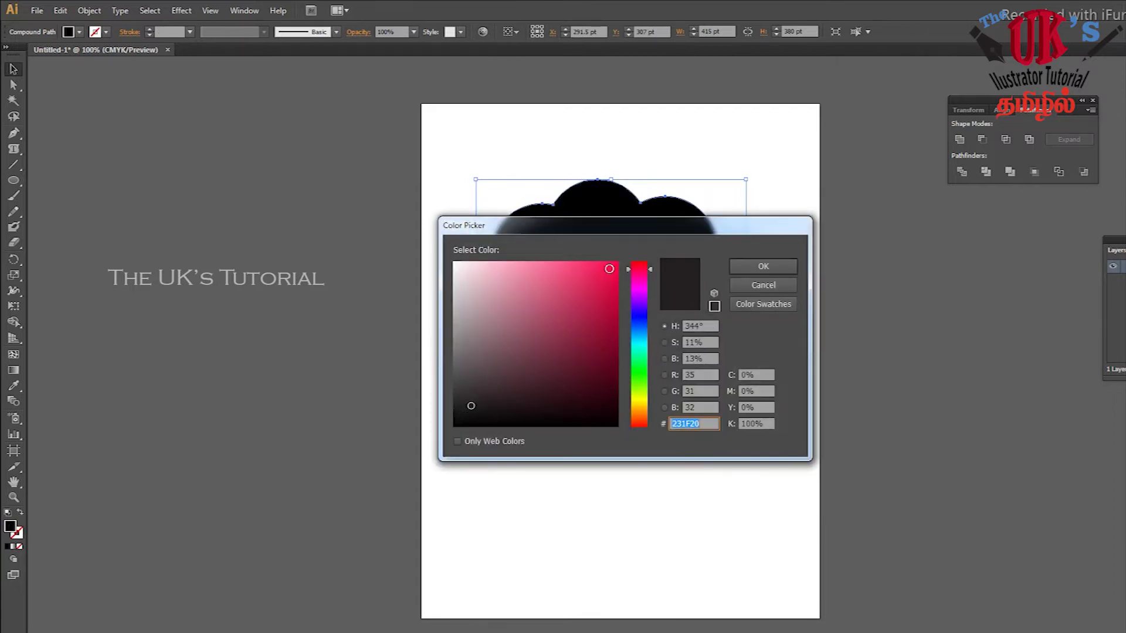
pyautogui.click(579, 270)
pyautogui.click(750, 267)
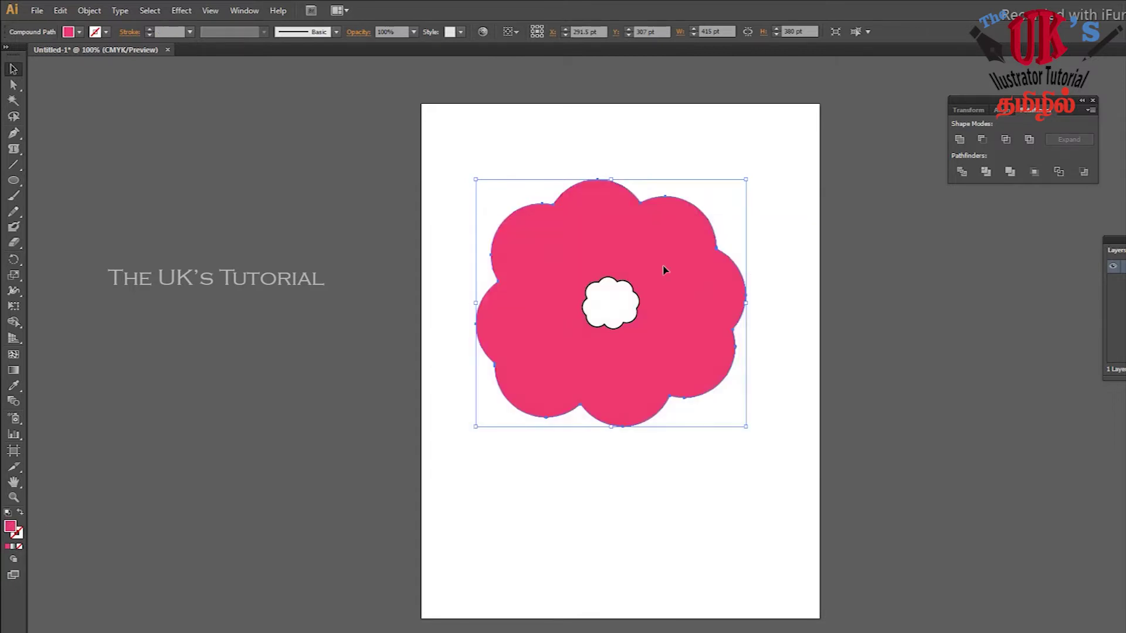
pyautogui.click(511, 159)
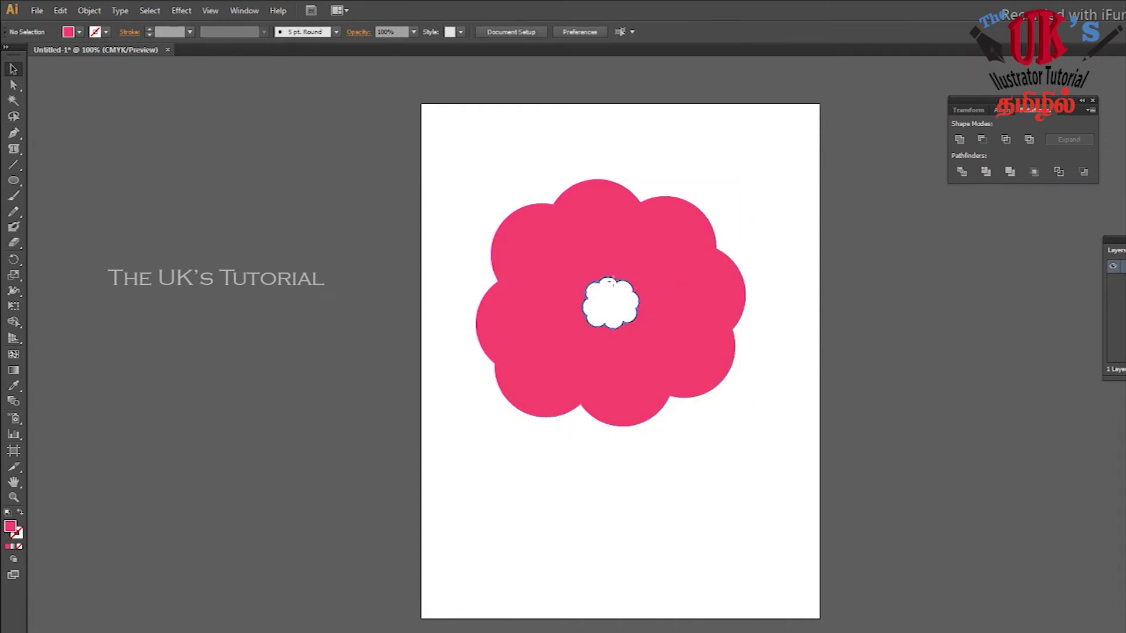
# - Fill the small centre cloud with bright yellow F9ED19 and no outline
pyautogui.click(613, 284)
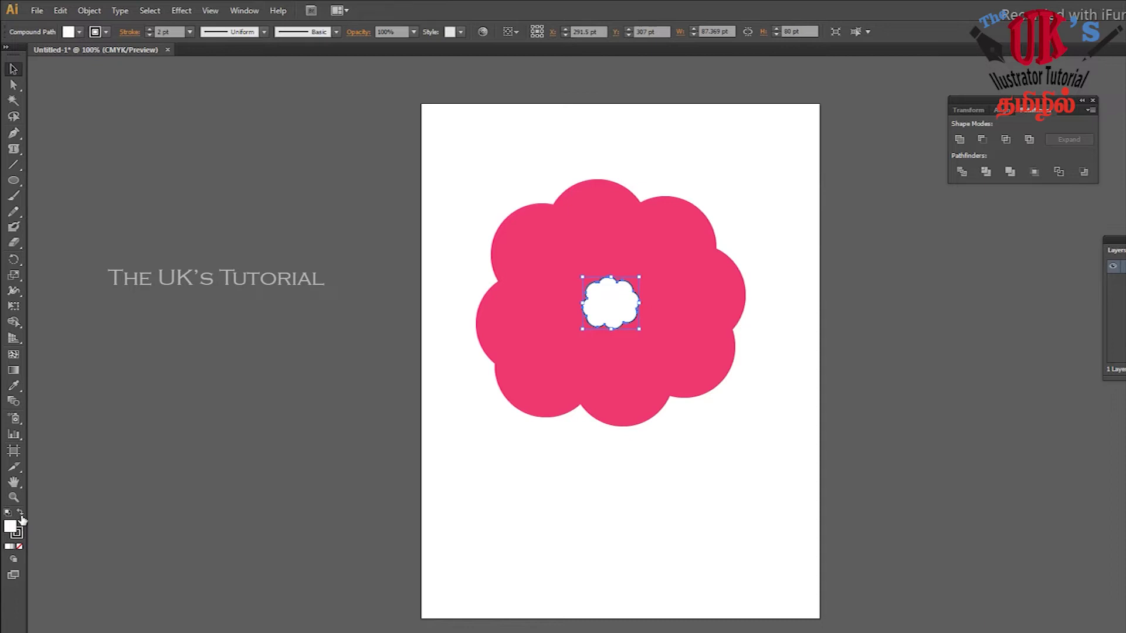
pyautogui.click(19, 546)
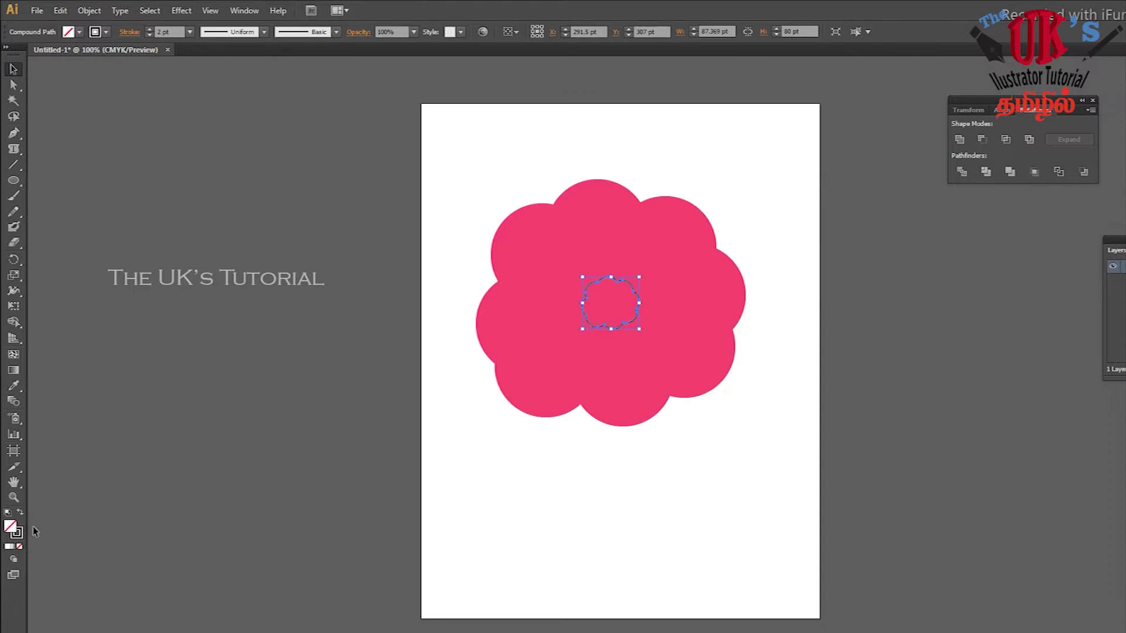
pyautogui.click(19, 512)
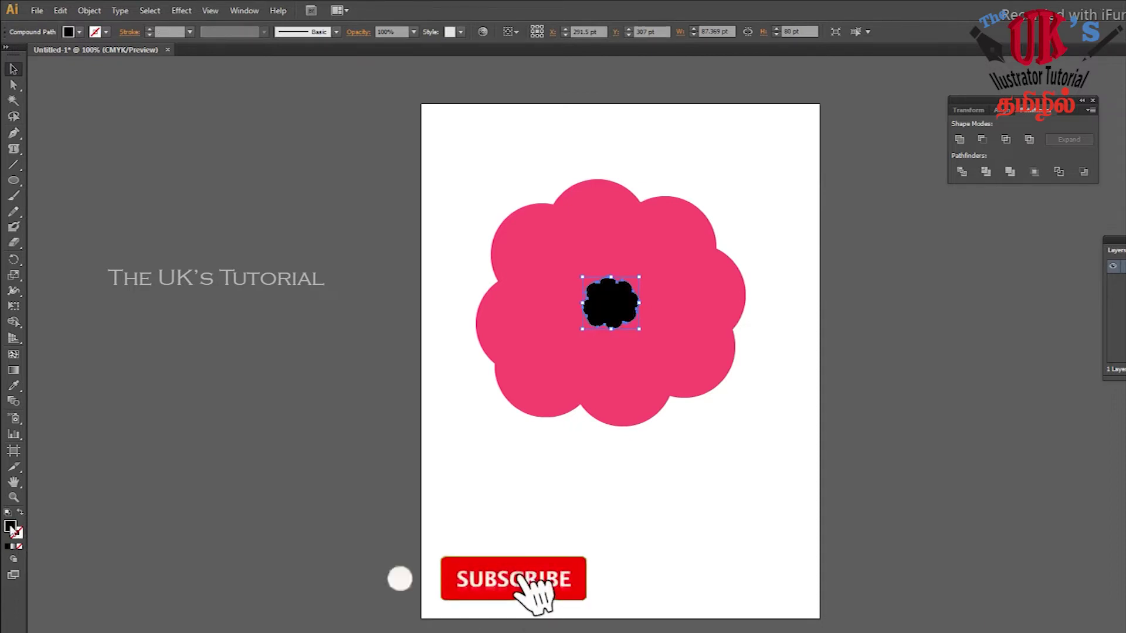
pyautogui.doubleClick(10, 526)
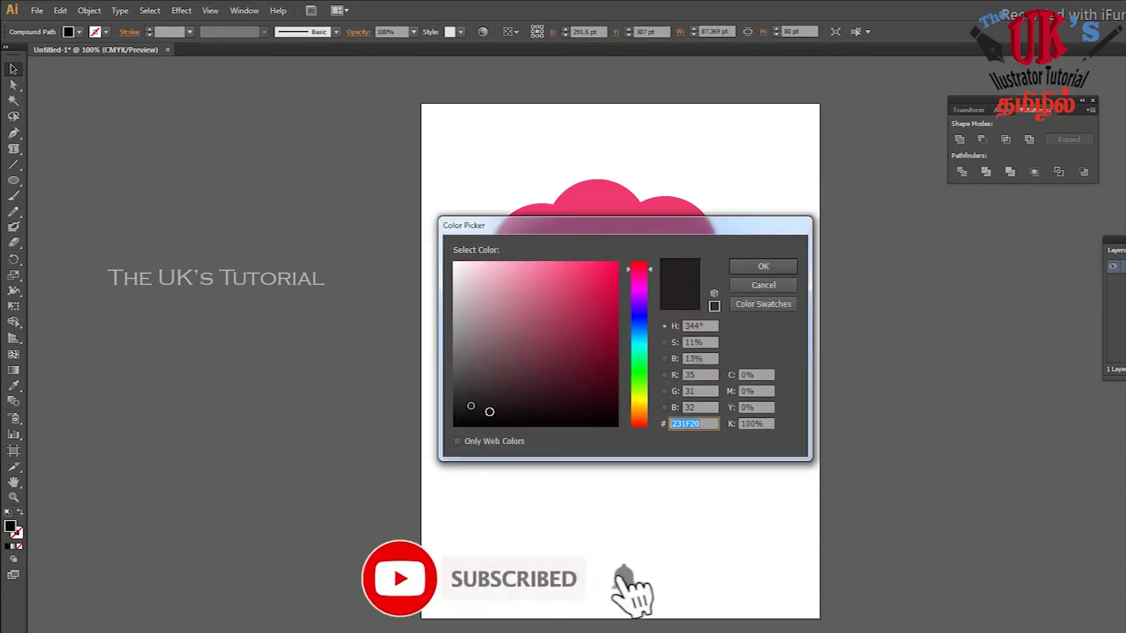
pyautogui.click(644, 402)
pyautogui.click(603, 264)
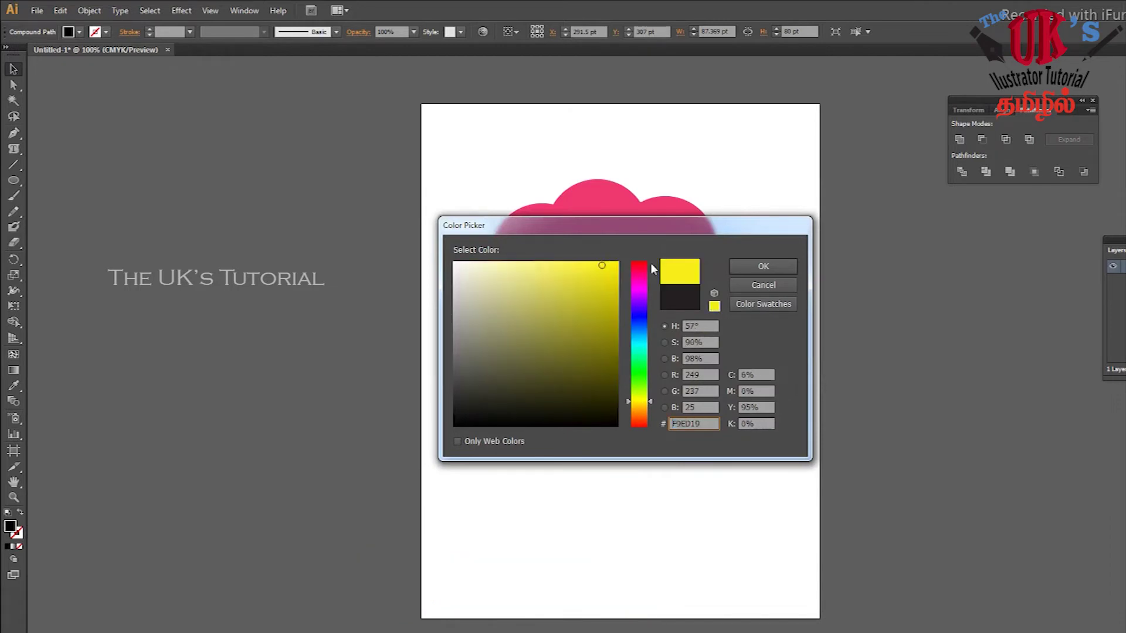
pyautogui.click(775, 270)
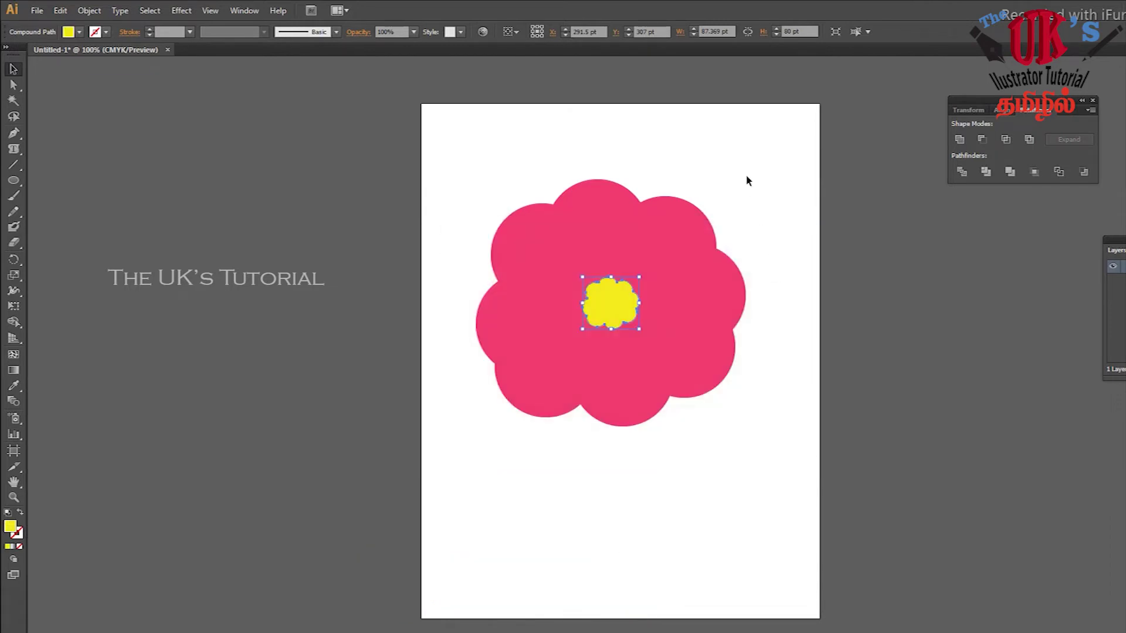
pyautogui.click(750, 181)
pyautogui.moveTo(435, 155)
pyautogui.mouseDown()
pyautogui.moveTo(632, 353)
pyautogui.moveTo(762, 446)
pyautogui.mouseUp()
pyautogui.click(671, 255)
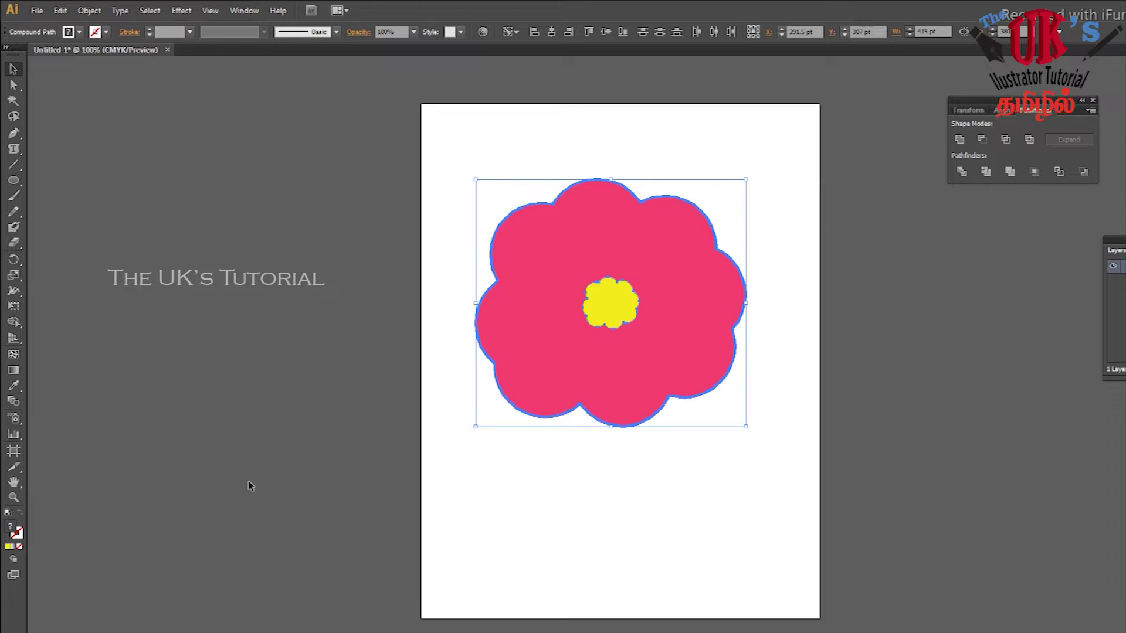
# - Turn the outer flower's pink fill into a 2 pt pink outline
pyautogui.click(524, 468)
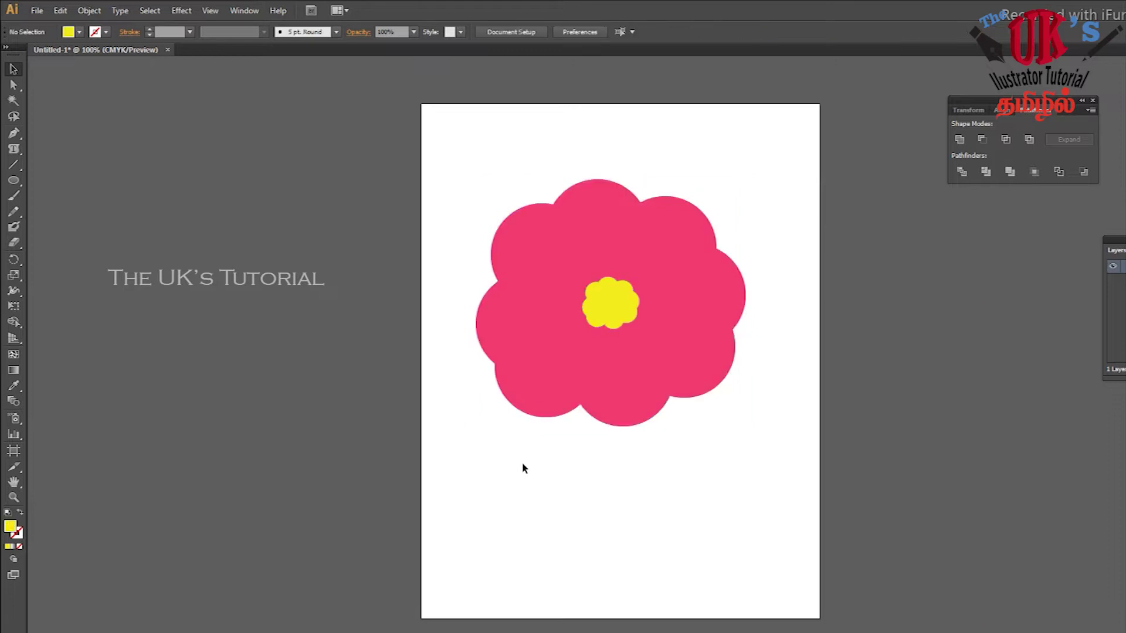
pyautogui.click(633, 423)
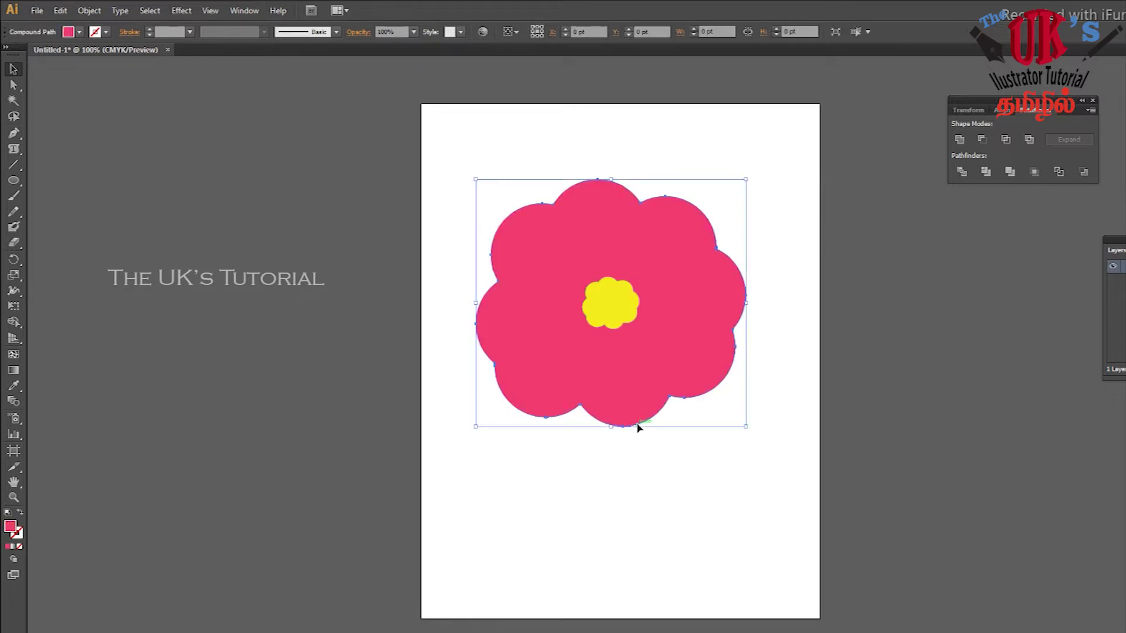
pyautogui.click(20, 512)
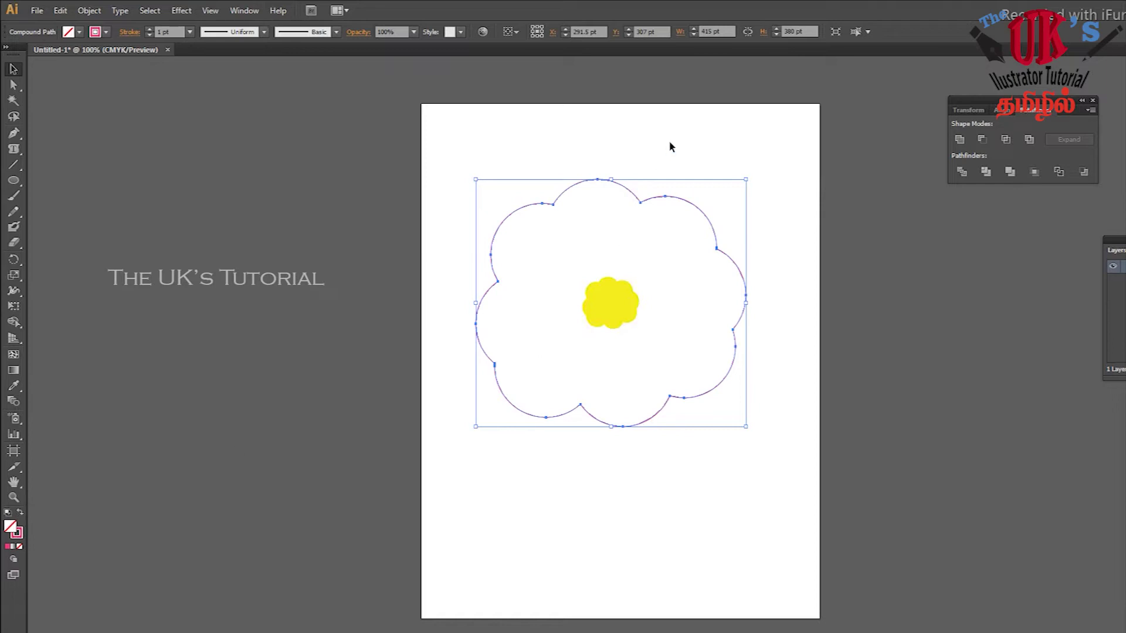
pyautogui.click(191, 32)
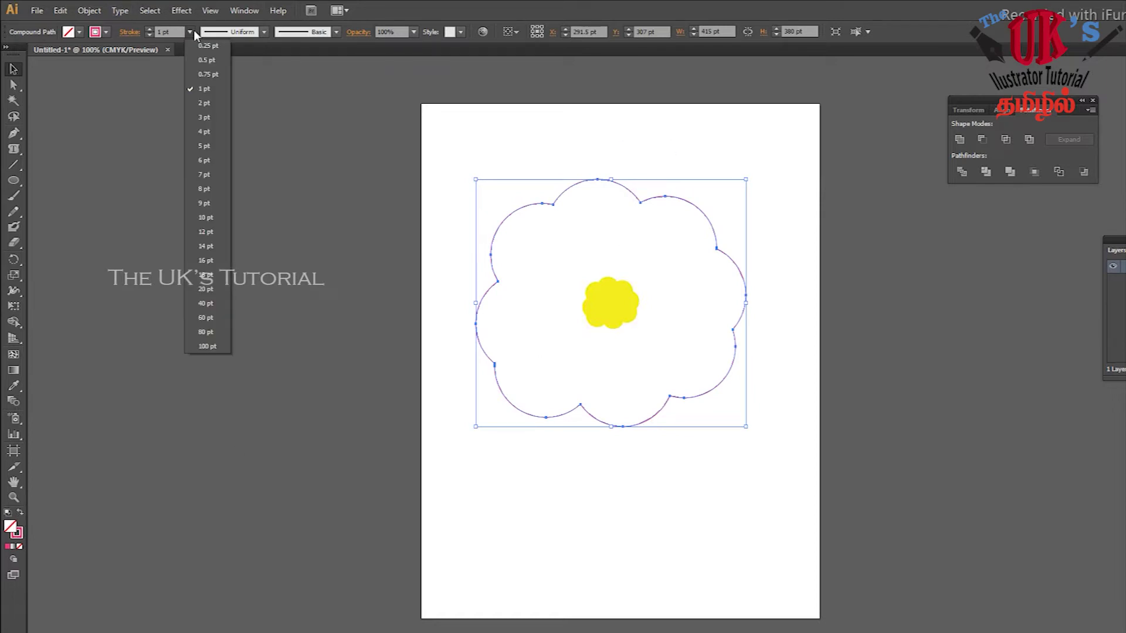
pyautogui.click(217, 107)
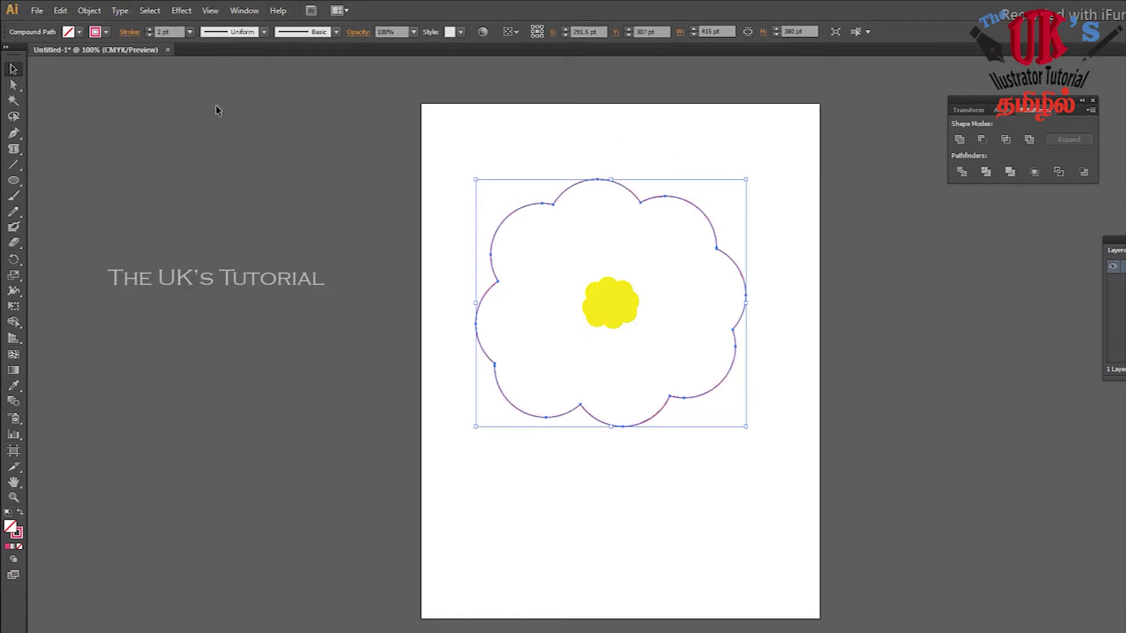
# - Make the centre cloud a 2 pt yellow outline, then select both flower outlines
pyautogui.click(536, 130)
pyautogui.click(608, 304)
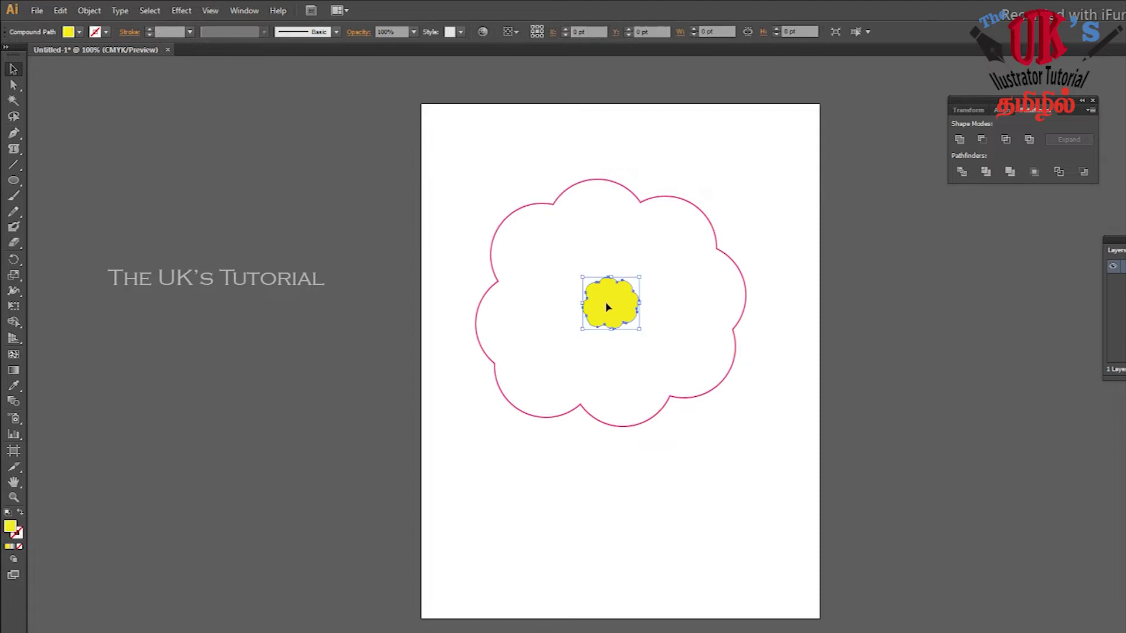
pyautogui.click(20, 513)
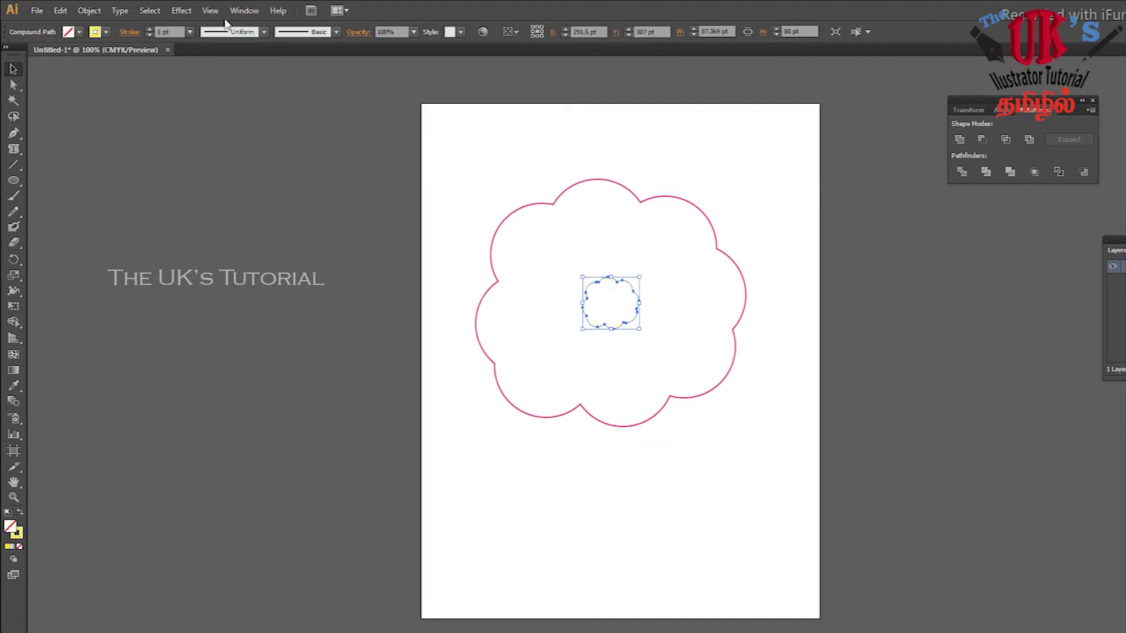
pyautogui.click(190, 32)
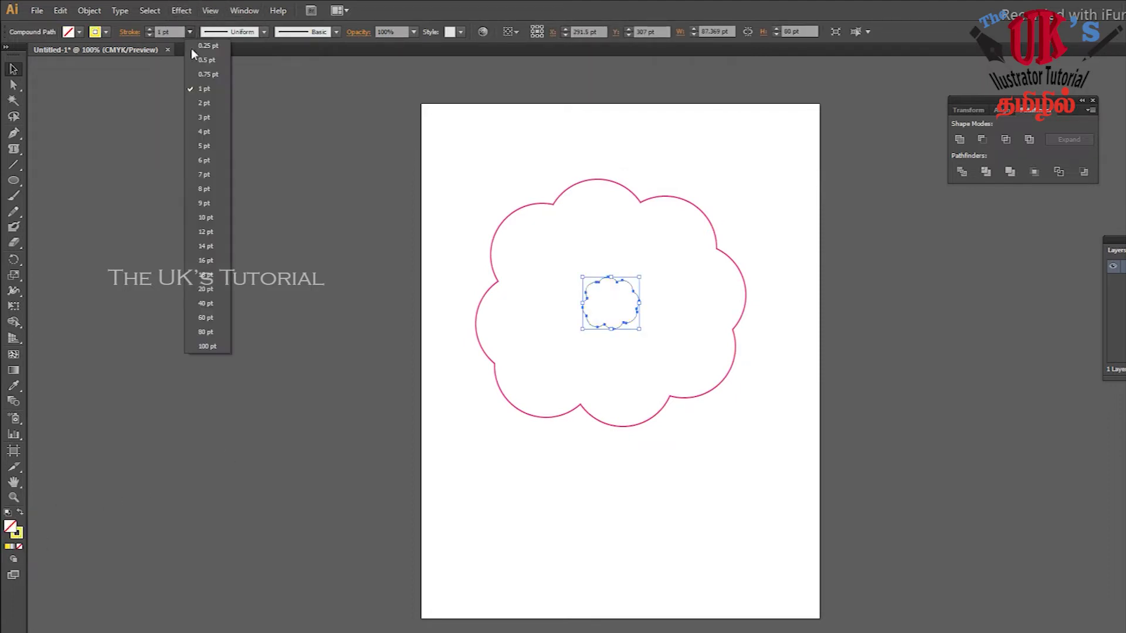
pyautogui.click(211, 104)
pyautogui.click(577, 156)
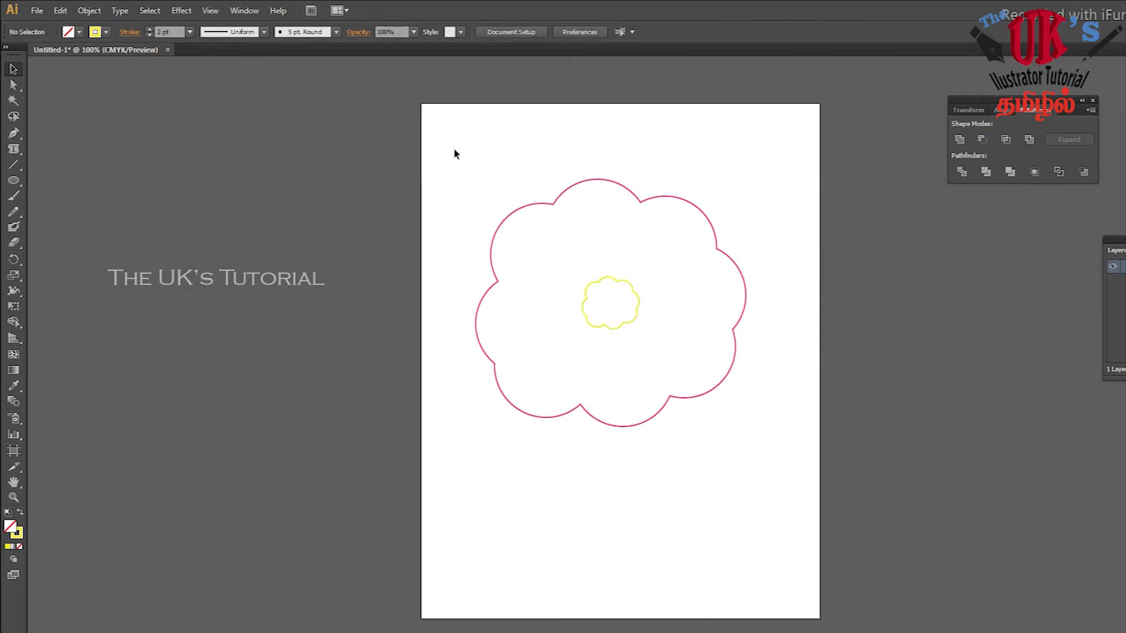
pyautogui.moveTo(455, 154); pyautogui.dragTo(743, 493)
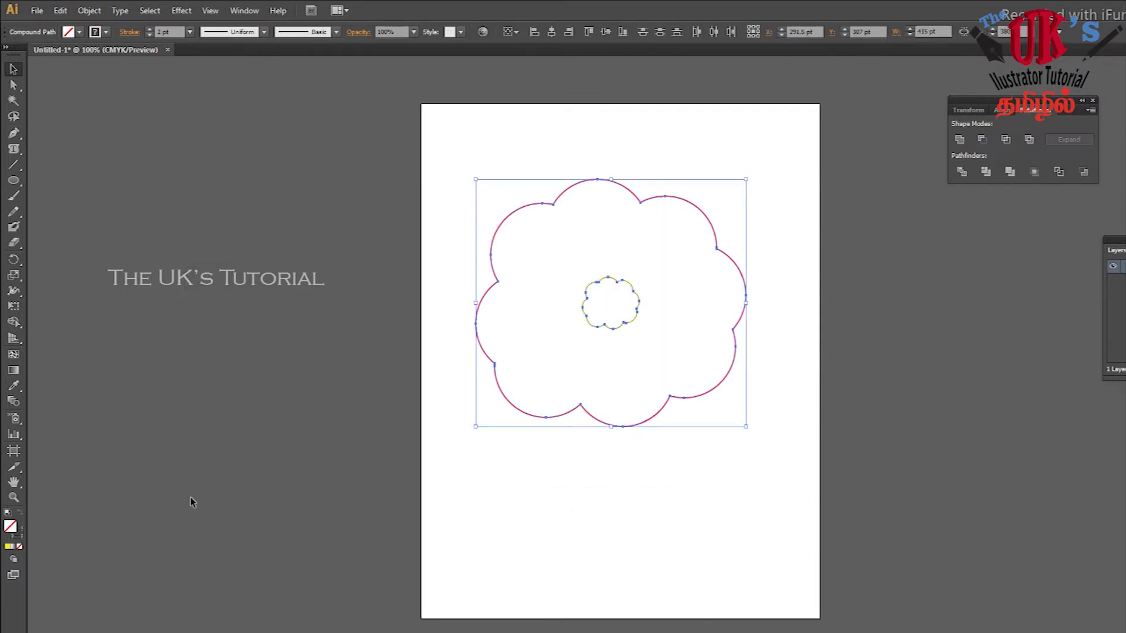
pyautogui.click(14, 401)
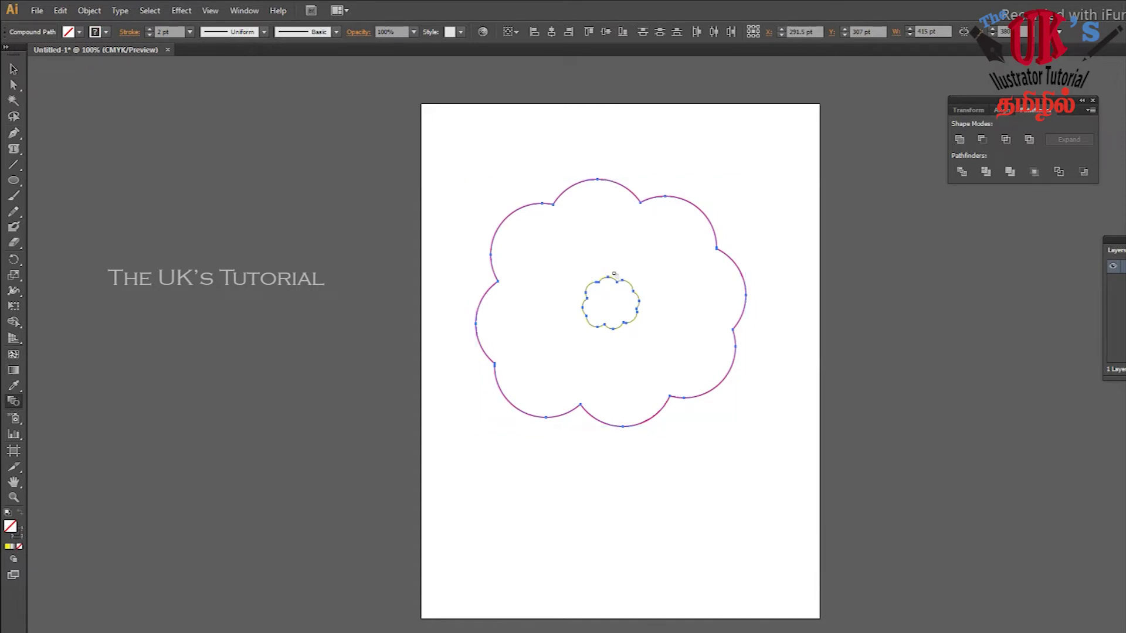
# - Set blend spacing to 50 specified steps and blend the pink outer flower into the yellow centre
pyautogui.click(16, 402)
pyautogui.doubleClick(14, 403)
pyautogui.press('Tab')
pyautogui.write('5')
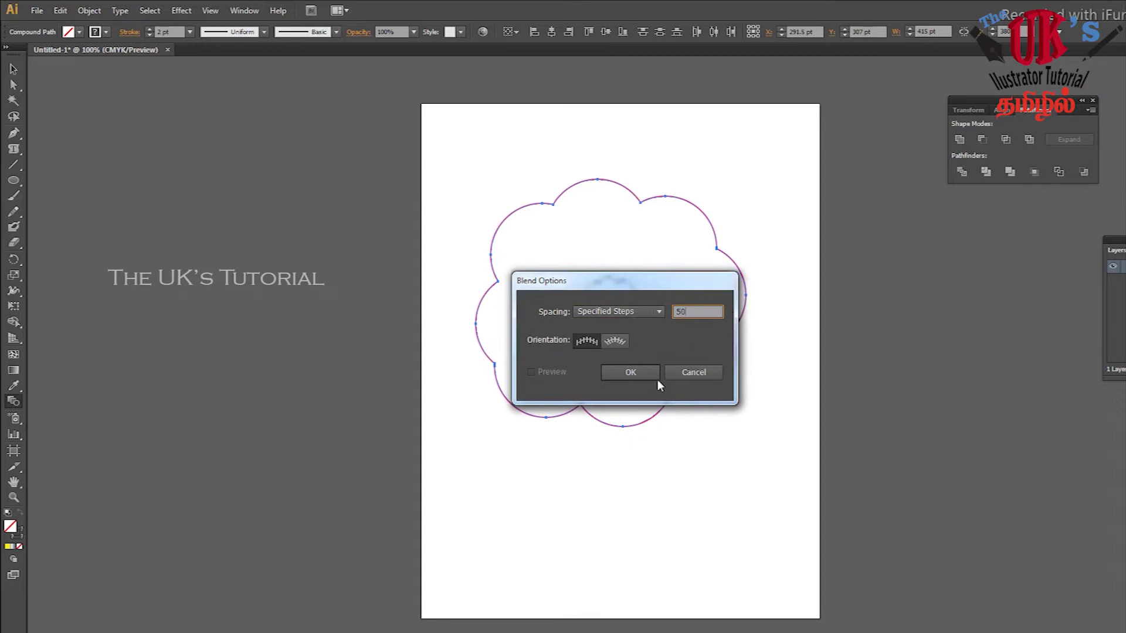
pyautogui.click(650, 374)
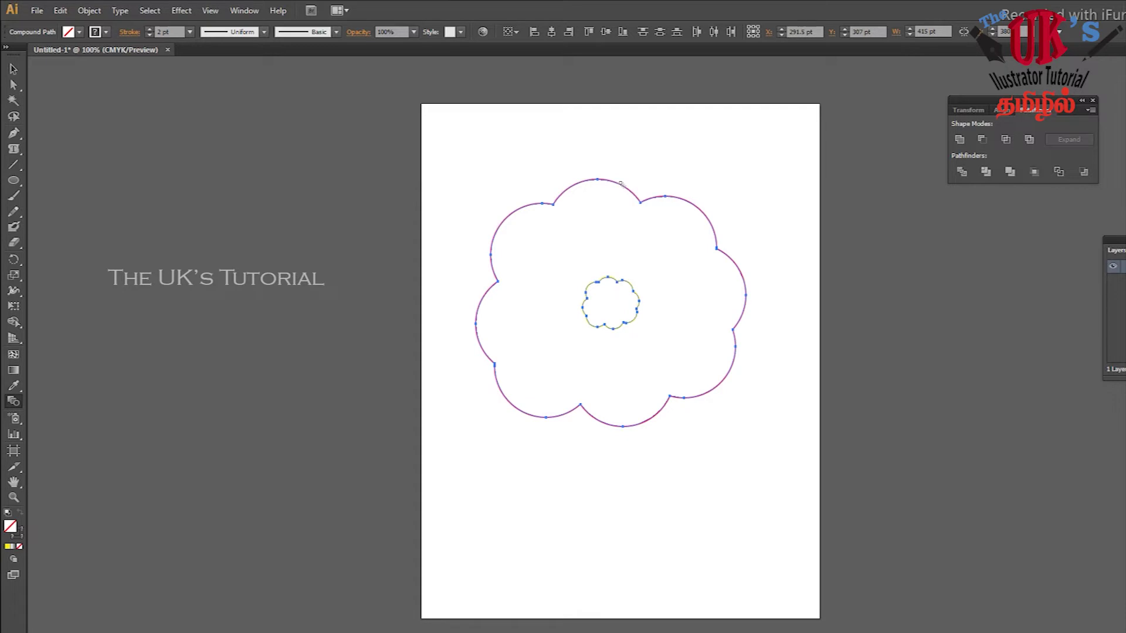
pyautogui.click(597, 280)
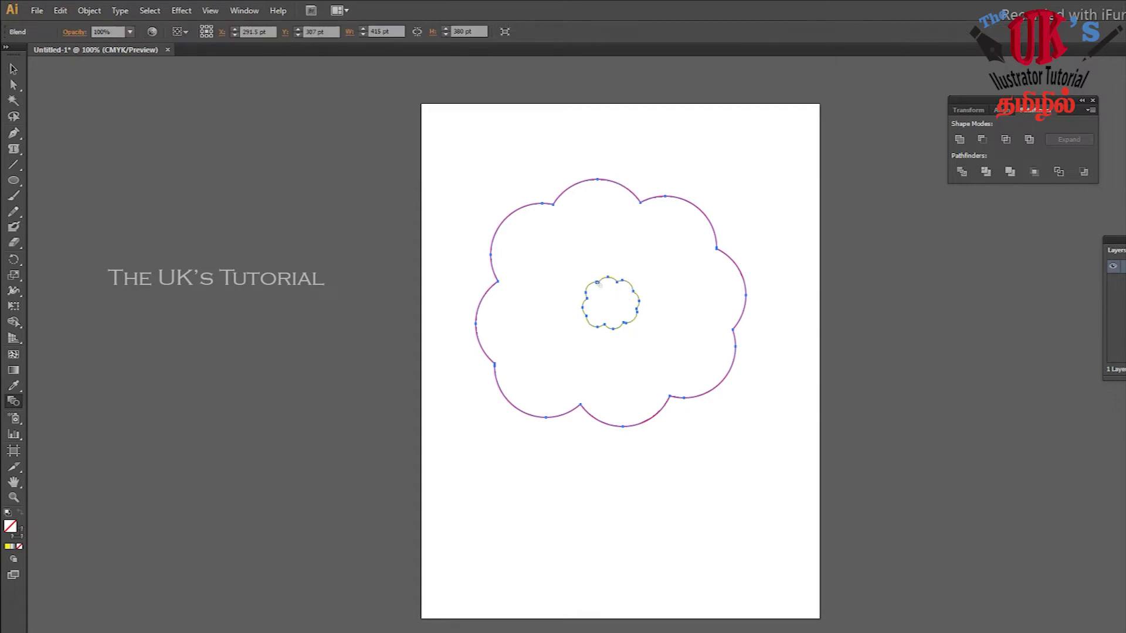
pyautogui.click(13, 69)
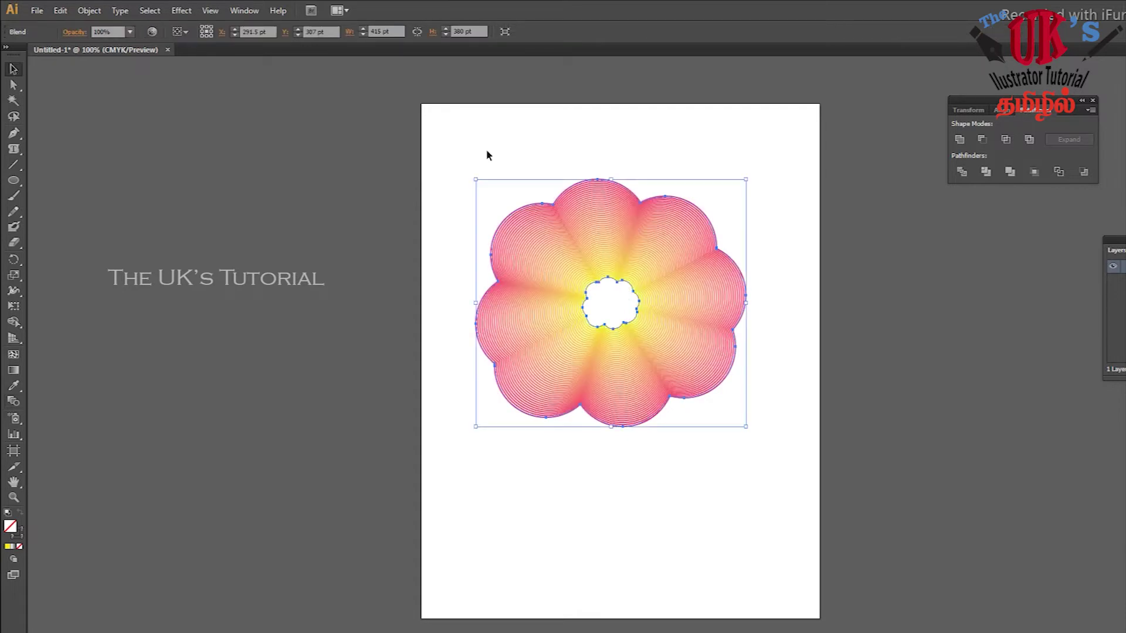
pyautogui.click(635, 154)
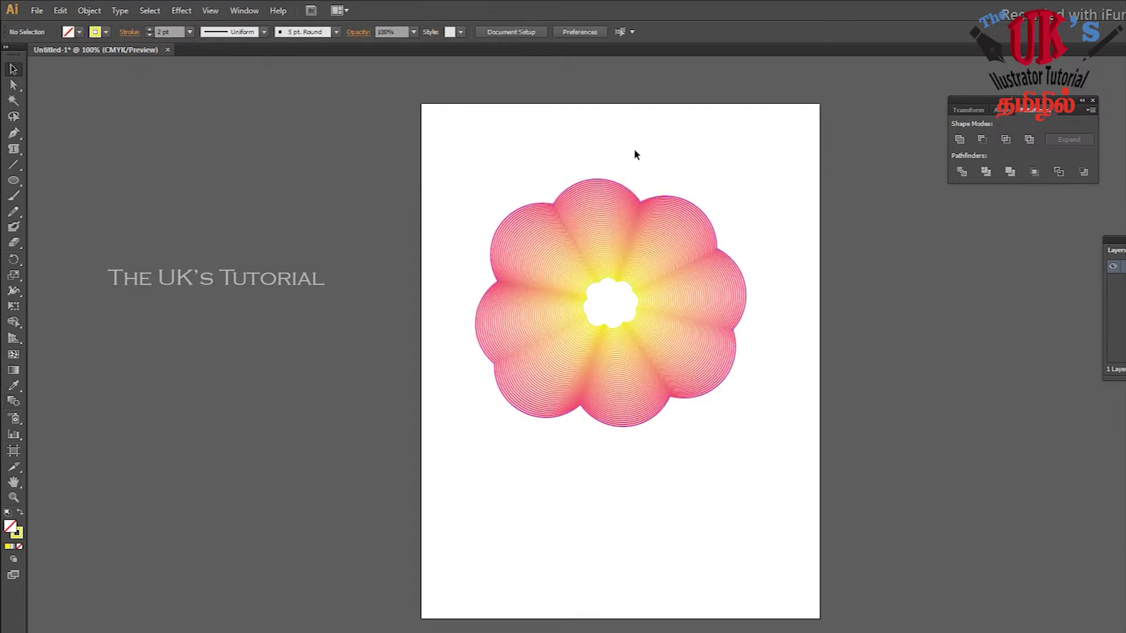
pyautogui.click(14, 180)
# - Draw a small circle and fill it with yellow CMYK 0/10/100/0
pyautogui.moveTo(711, 149); pyautogui.dragTo(746, 188)
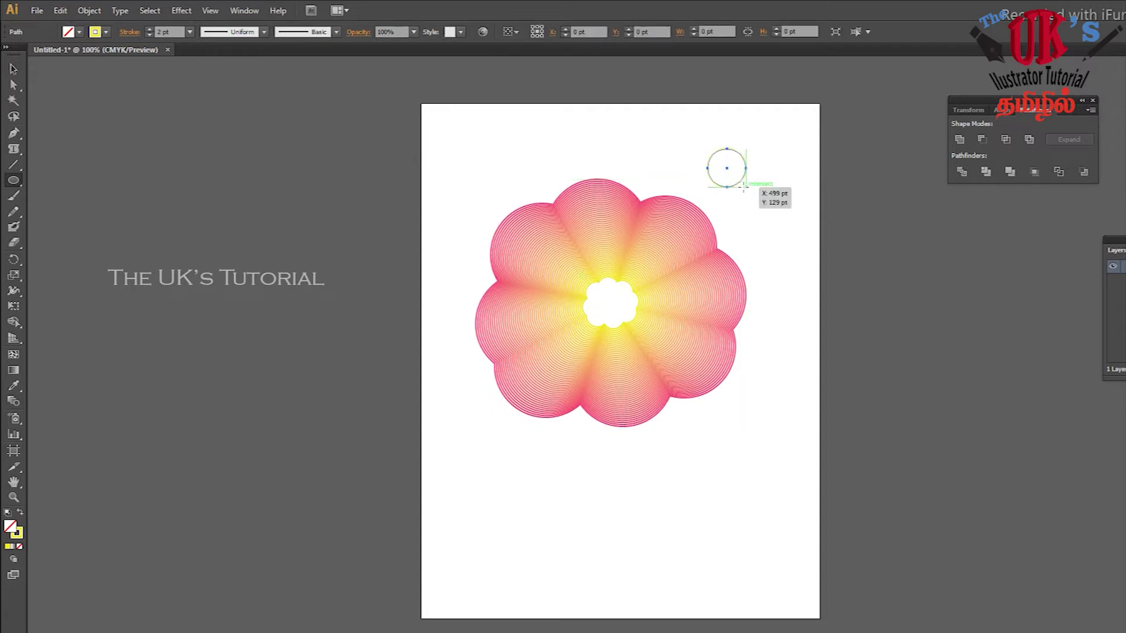
pyautogui.doubleClick(17, 532)
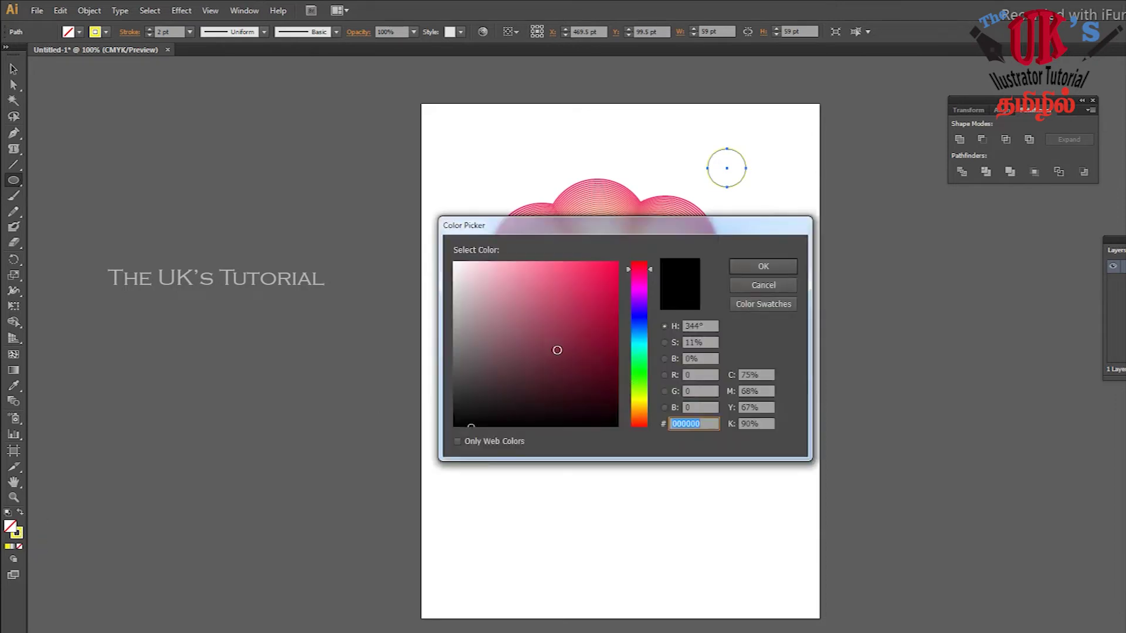
pyautogui.click(751, 375)
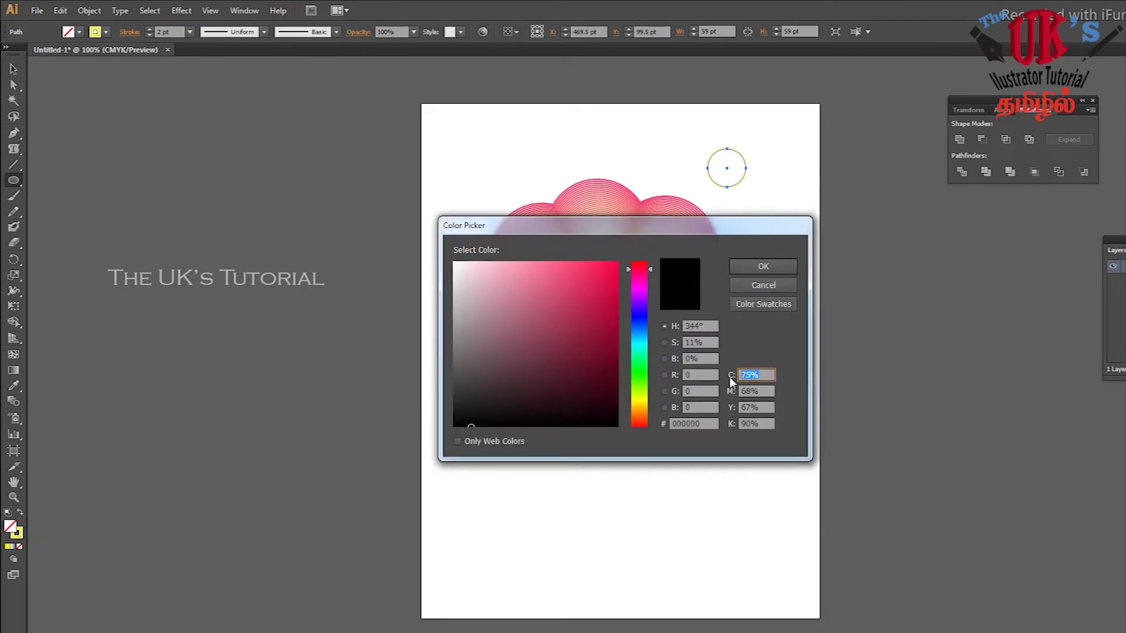
pyautogui.write('0')
pyautogui.press('Tab')
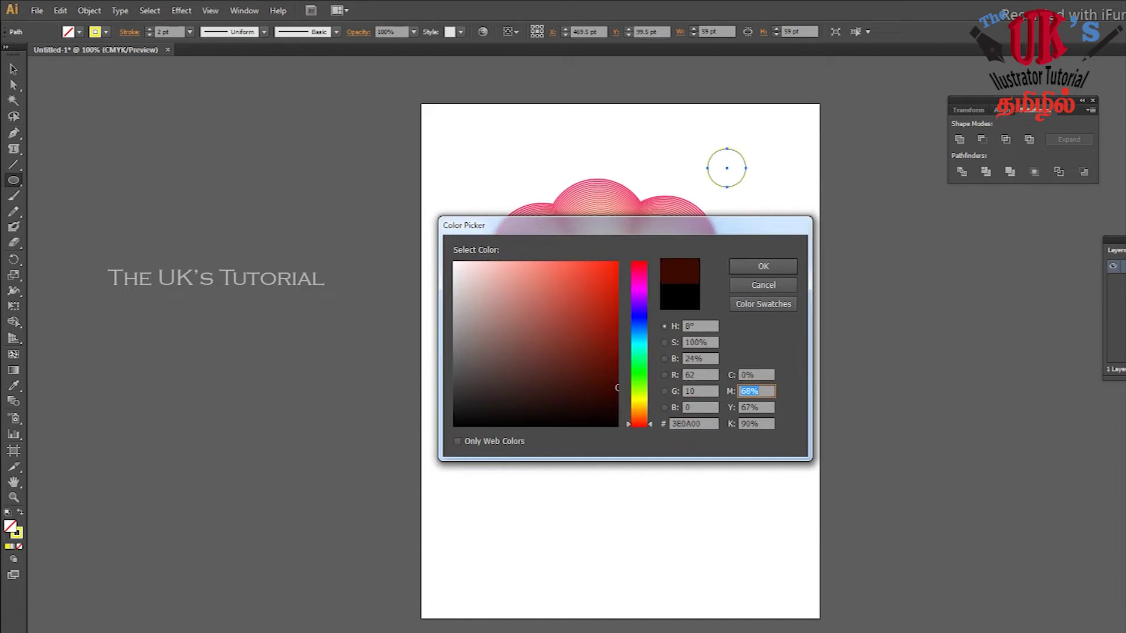
pyautogui.write('0')
pyautogui.press('Tab')
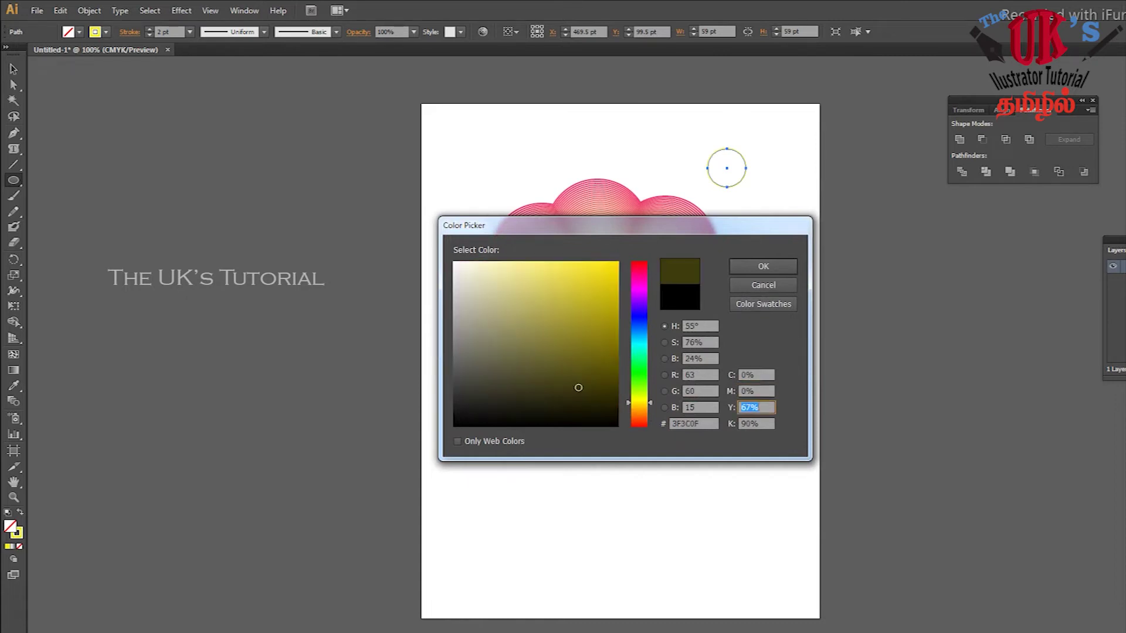
pyautogui.write('10')
pyautogui.press('Tab')
pyautogui.write('0')
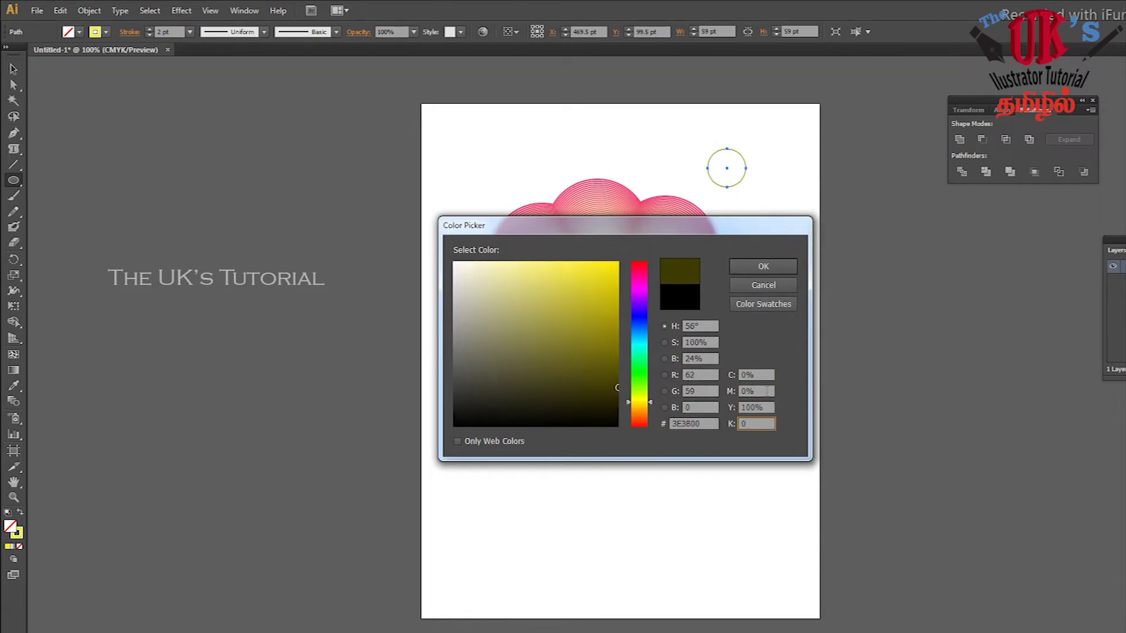
pyautogui.click(766, 391)
pyautogui.write('10')
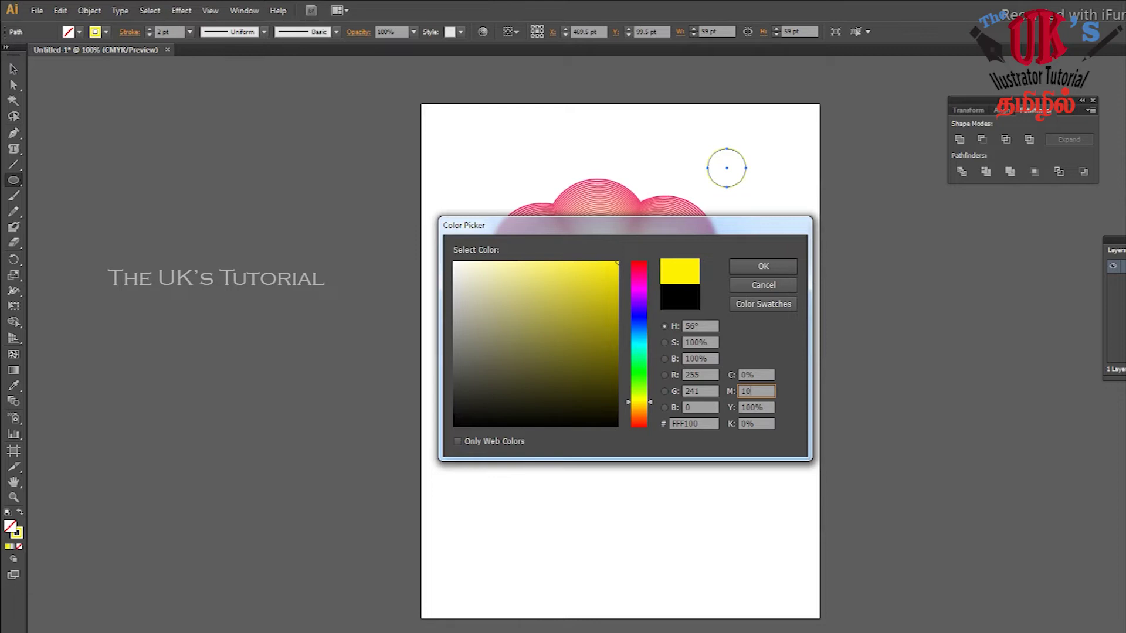
pyautogui.click(751, 265)
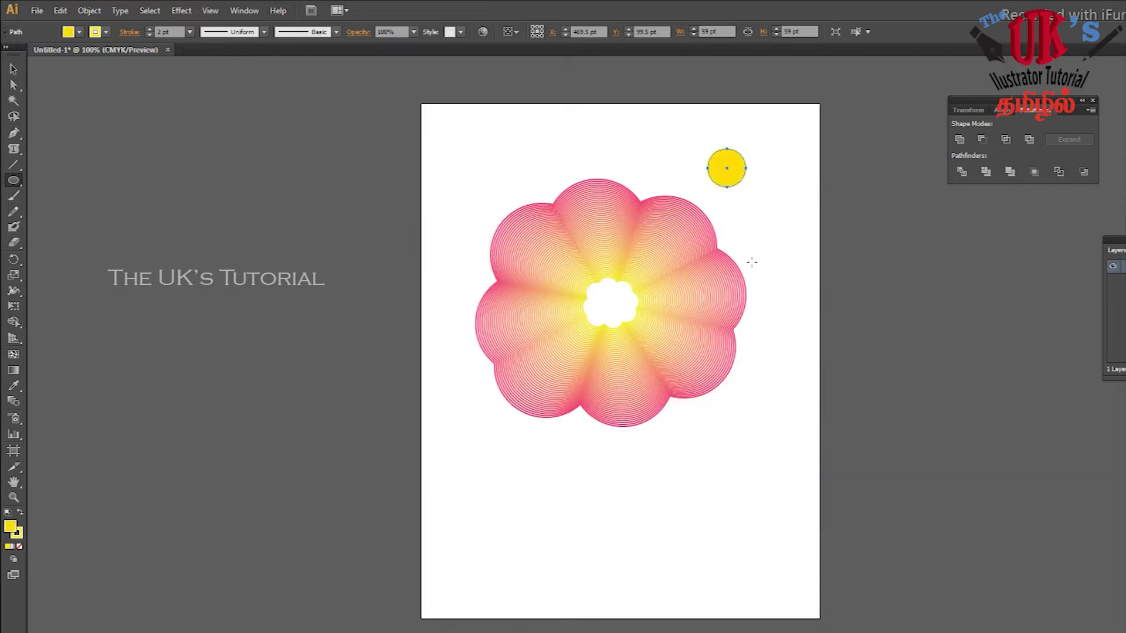
# - Move the yellow circle into the centre of the blended flower
pyautogui.click(14, 68)
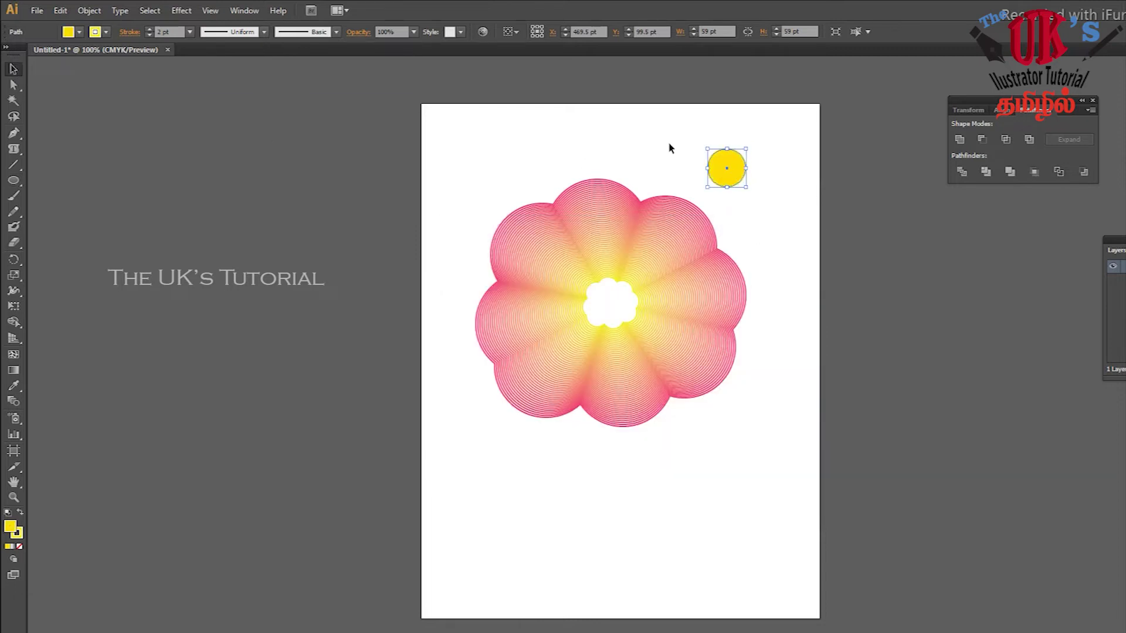
pyautogui.click(780, 171)
pyautogui.moveTo(734, 173); pyautogui.dragTo(617, 310)
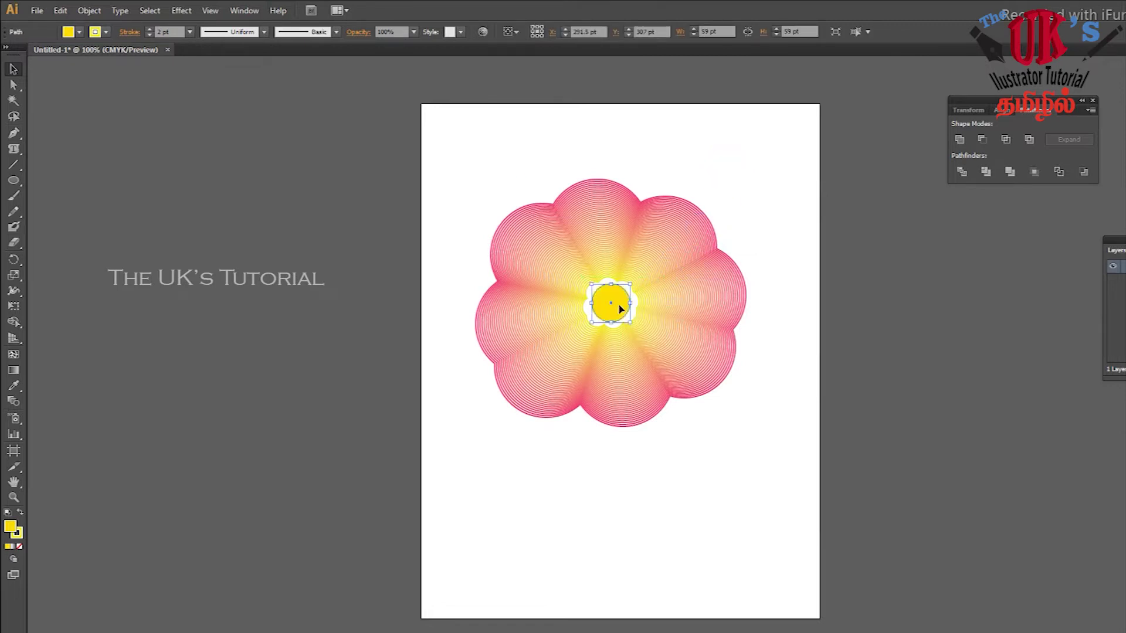
pyautogui.click(740, 197)
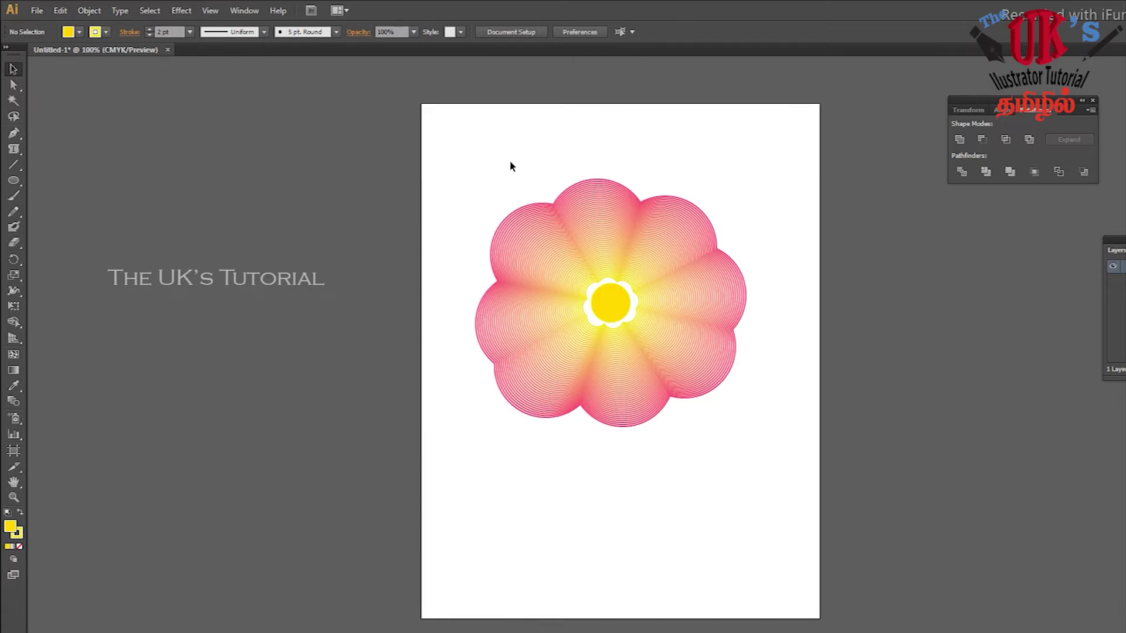
# - Marquee-select the flower petals and yellow centre and group them with Ctrl+G
pyautogui.moveTo(457, 162); pyautogui.dragTo(768, 469)
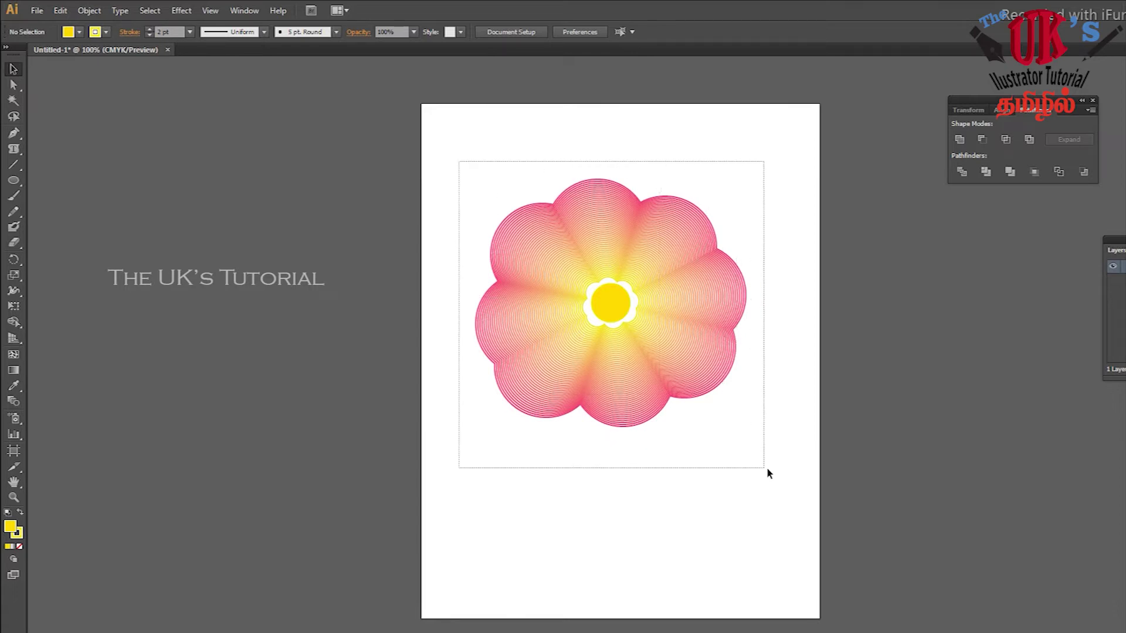
pyautogui.hotkey('ctrl', 'shift', 'b')
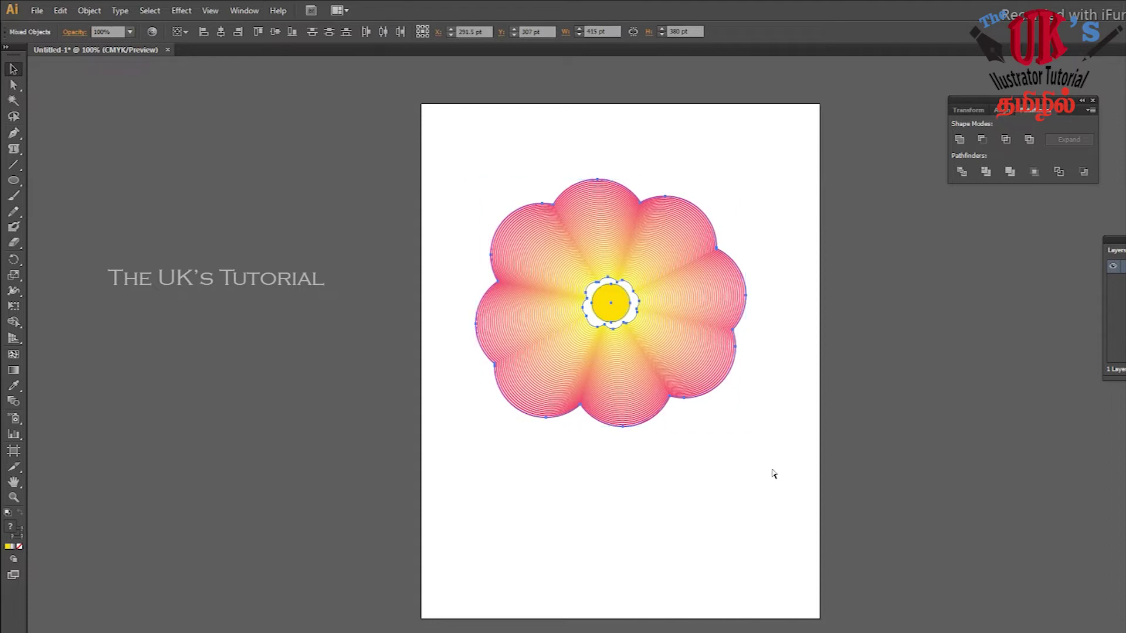
pyautogui.hotkey('ctrl', 'g')
pyautogui.hotkey('ctrl', 'shift', 'b')
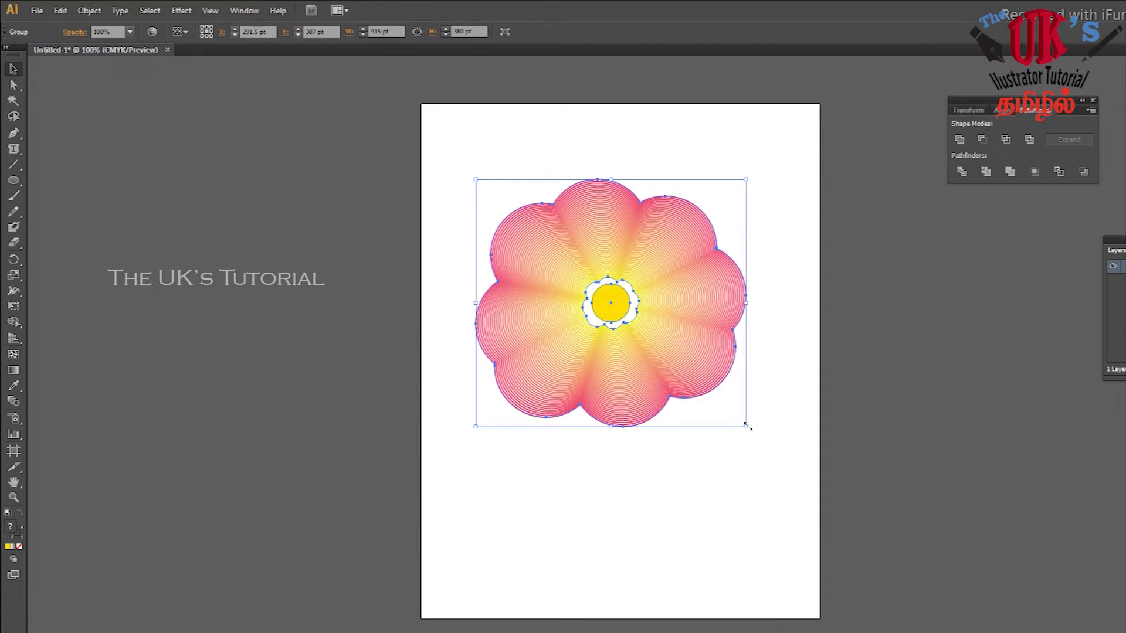
# - Shrink the flower to half size at the upper left and copy it to the right
pyautogui.moveTo(746, 428); pyautogui.dragTo(672, 369)
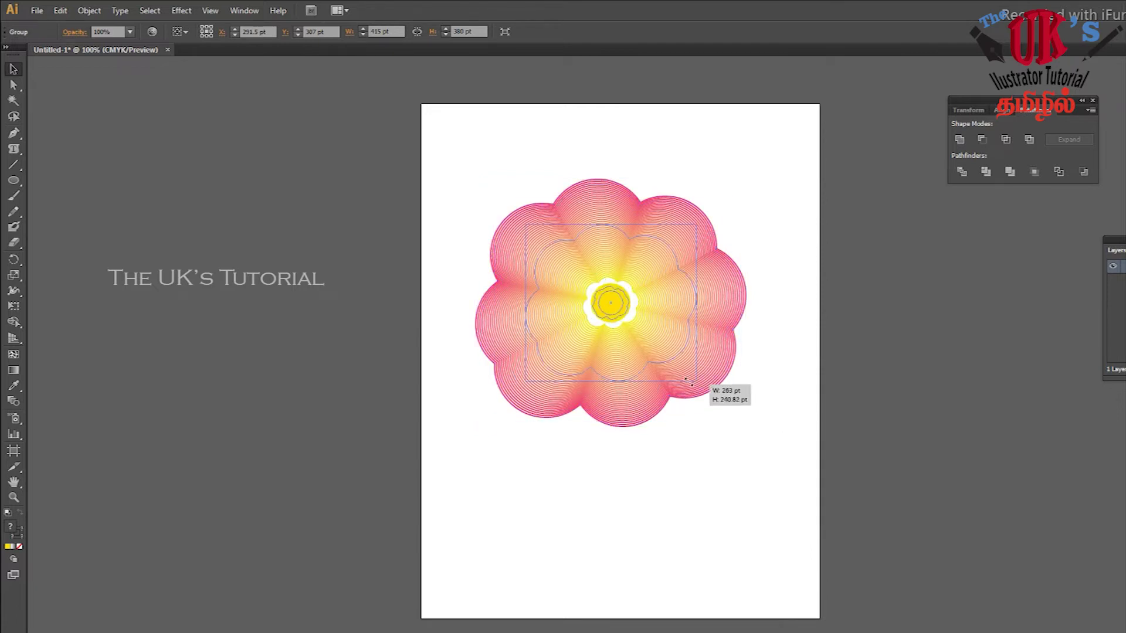
pyautogui.moveTo(639, 332); pyautogui.dragTo(559, 223)
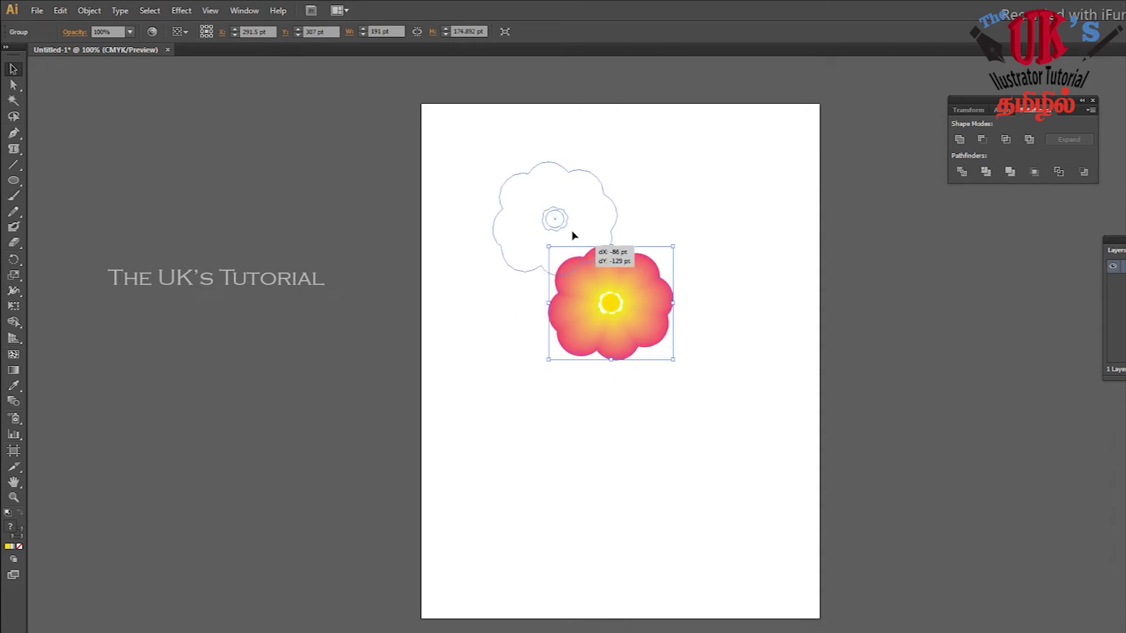
pyautogui.click(630, 197)
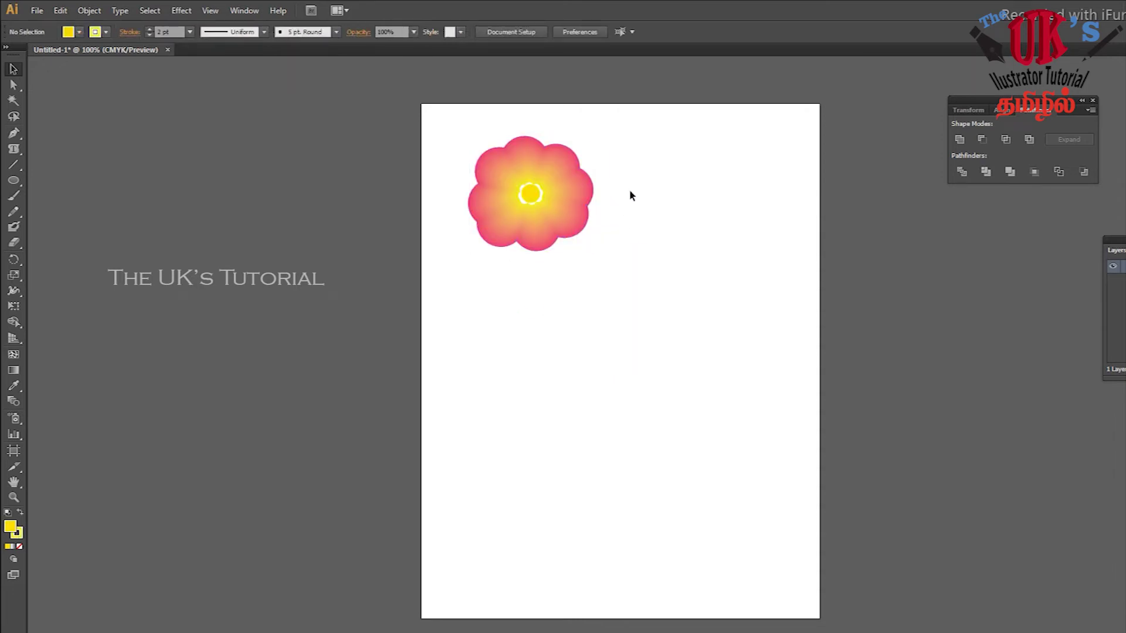
pyautogui.moveTo(576, 212); pyautogui.dragTo(633, 318)
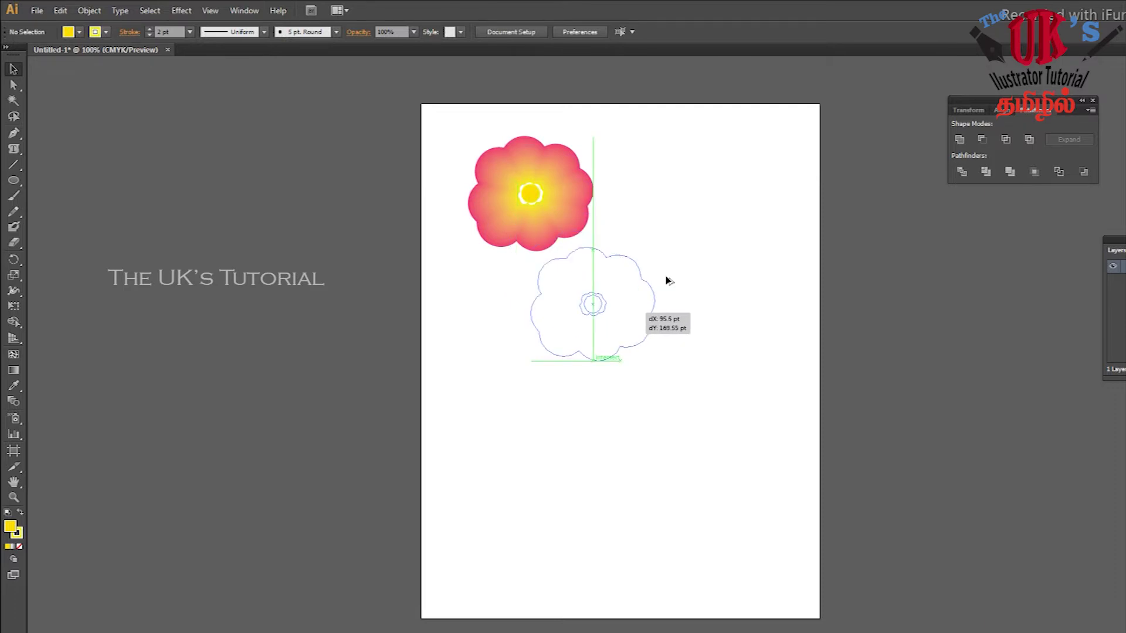
pyautogui.moveTo(667, 278); pyautogui.dragTo(733, 211)
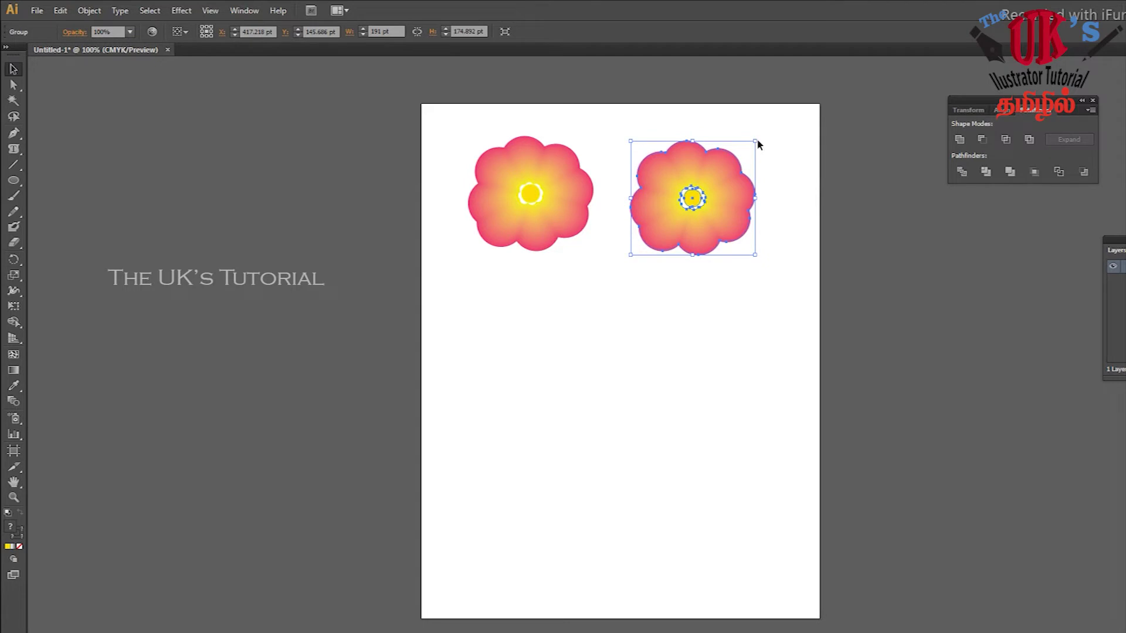
# - Shrink the copied flower to about two-thirds size and place another copy on the left
pyautogui.click(724, 117)
pyautogui.moveTo(615, 127); pyautogui.dragTo(779, 300)
pyautogui.moveTo(754, 139); pyautogui.dragTo(742, 154)
pyautogui.moveTo(617, 135); pyautogui.dragTo(785, 279)
pyautogui.hotkey('ctrl', 'shift', 'b')
pyautogui.hotkey('ctrl', 'shift', 'b')
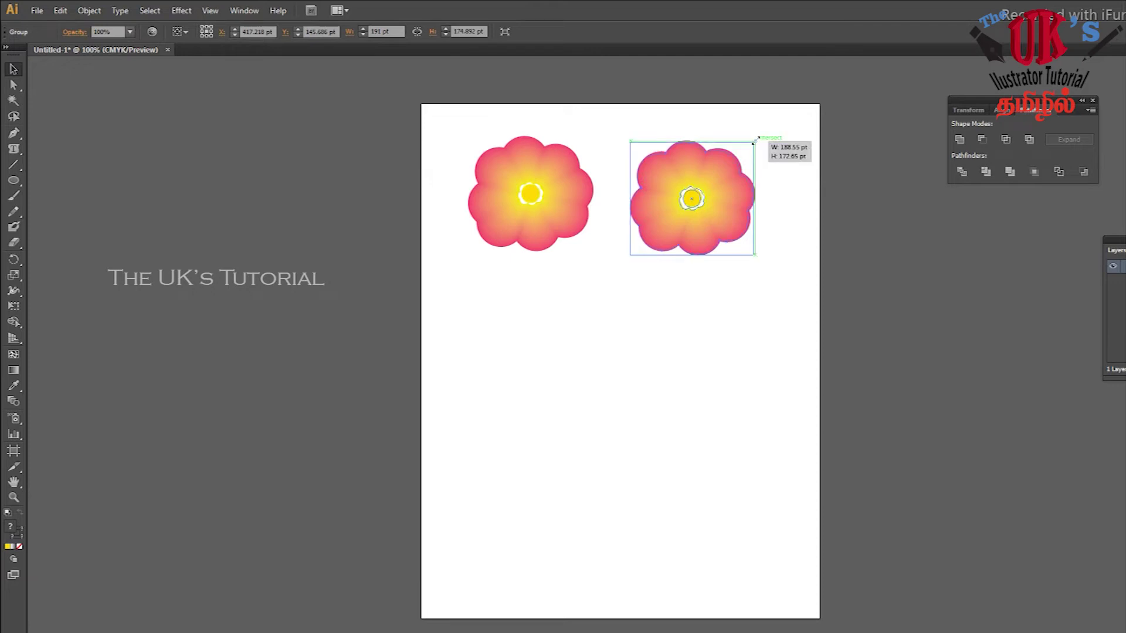
pyautogui.moveTo(756, 140); pyautogui.dragTo(734, 162)
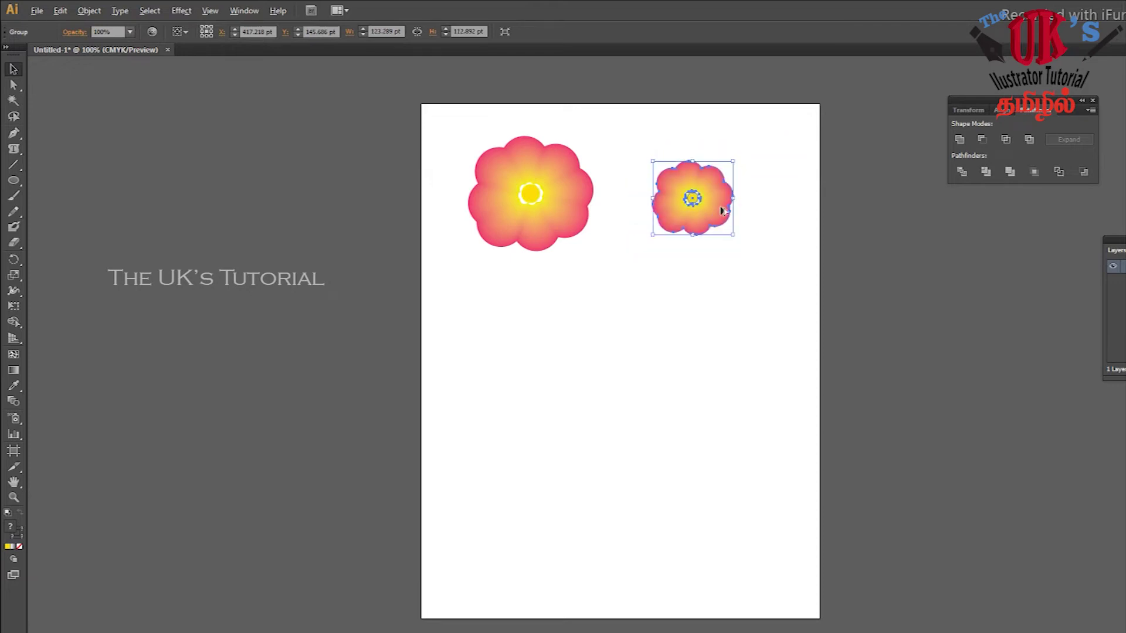
pyautogui.moveTo(723, 212)
pyautogui.mouseDown()
pyautogui.moveTo(535, 315)
pyautogui.moveTo(778, 416)
pyautogui.mouseUp()
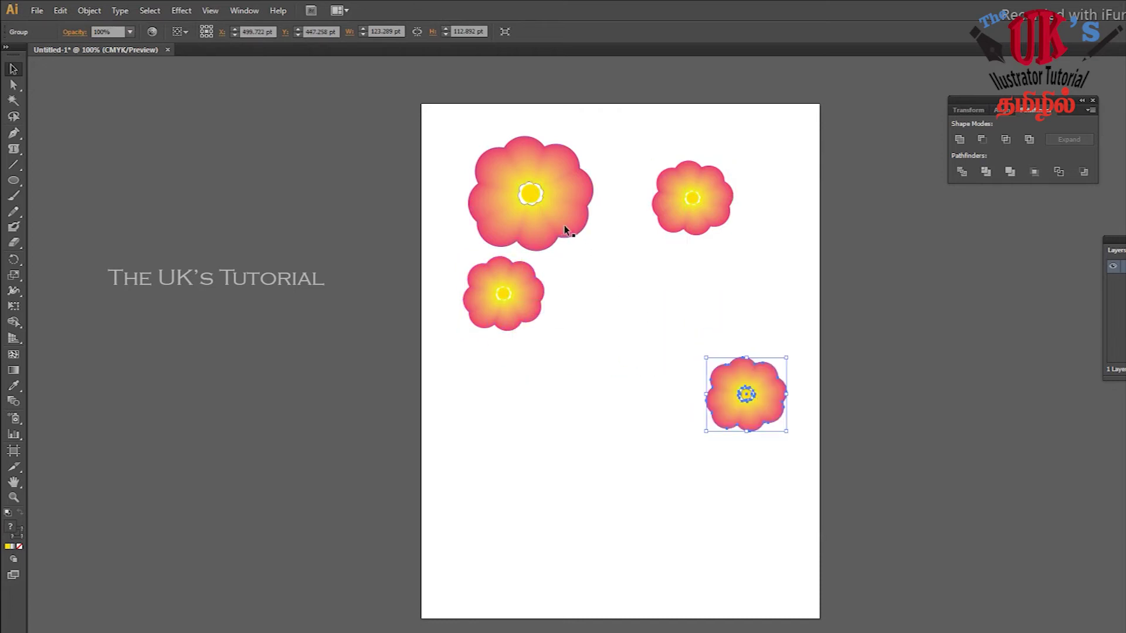
# - Copy a flower to the centre, enlarge it and move it lower on the page
pyautogui.moveTo(523, 206); pyautogui.dragTo(612, 347)
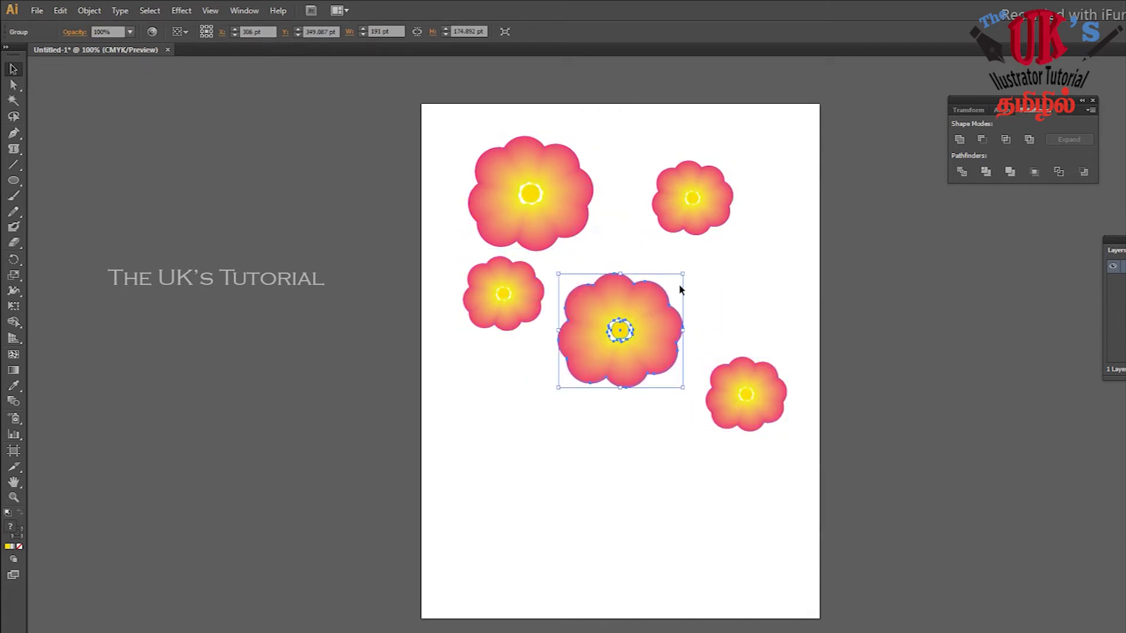
pyautogui.click(725, 262)
pyautogui.moveTo(725, 258); pyautogui.dragTo(609, 388)
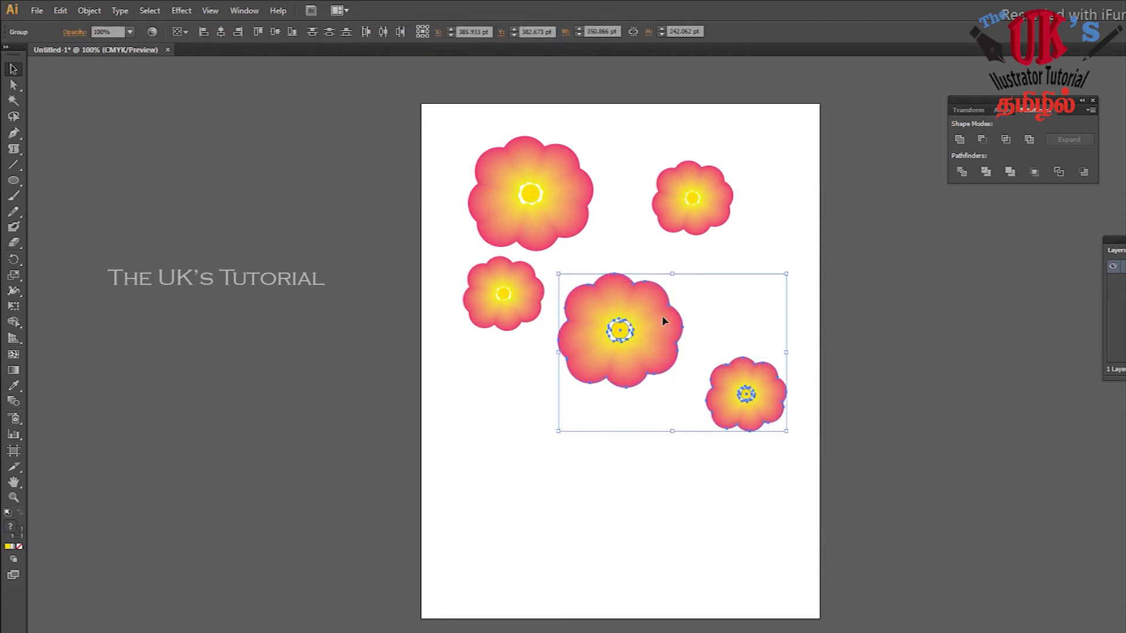
pyautogui.moveTo(605, 453); pyautogui.dragTo(630, 309)
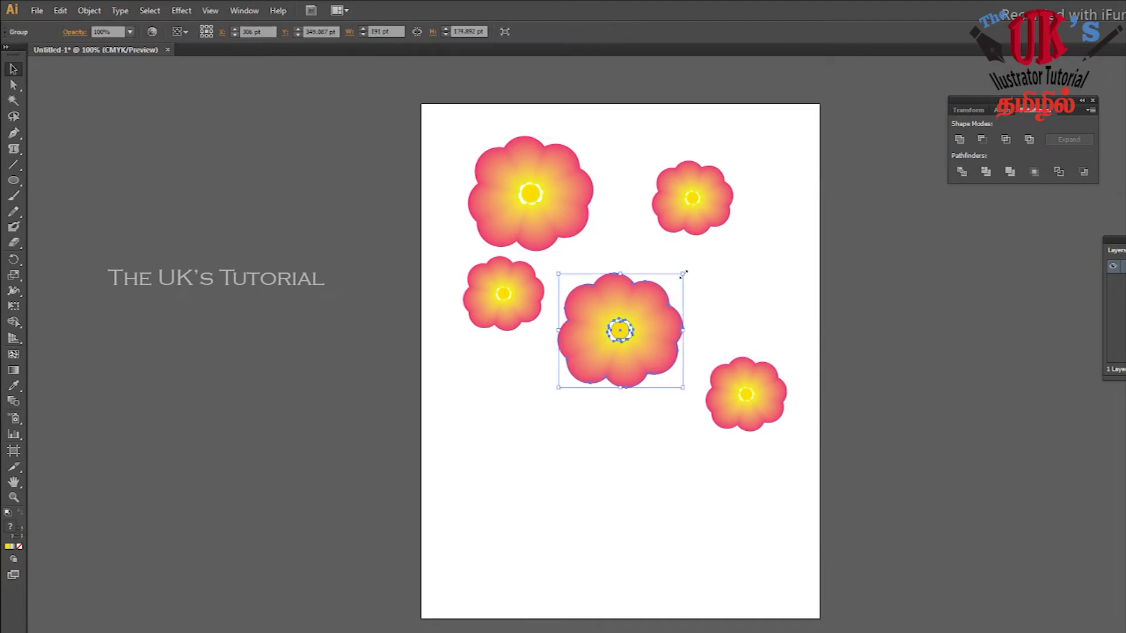
pyautogui.moveTo(685, 274); pyautogui.dragTo(757, 245)
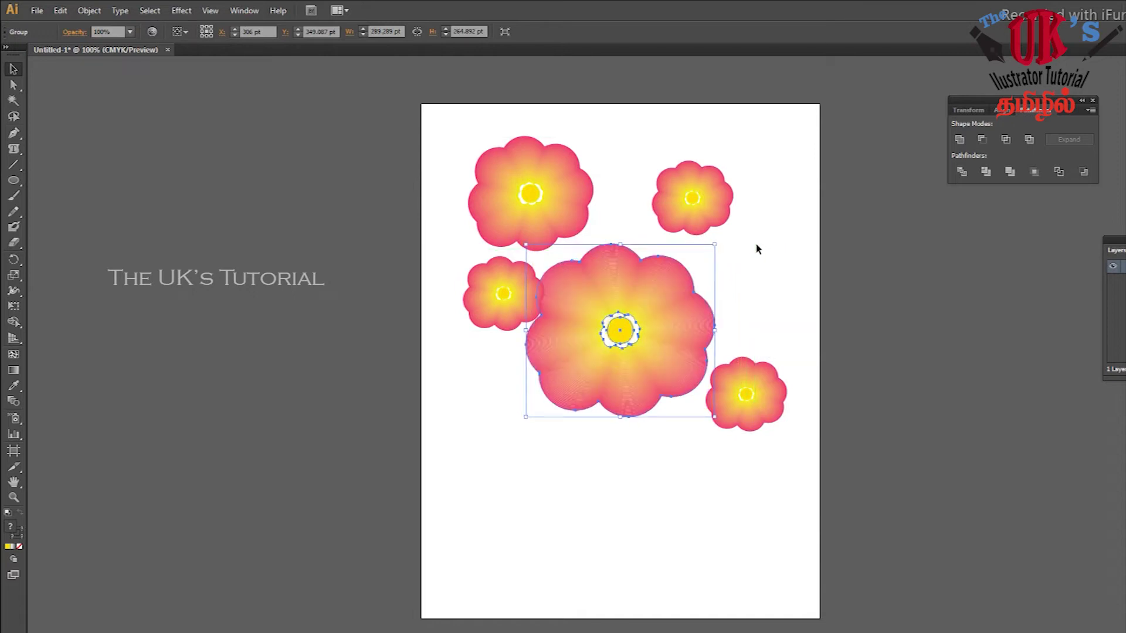
pyautogui.moveTo(654, 311)
pyautogui.mouseDown()
pyautogui.moveTo(673, 303)
pyautogui.moveTo(639, 367)
pyautogui.mouseUp()
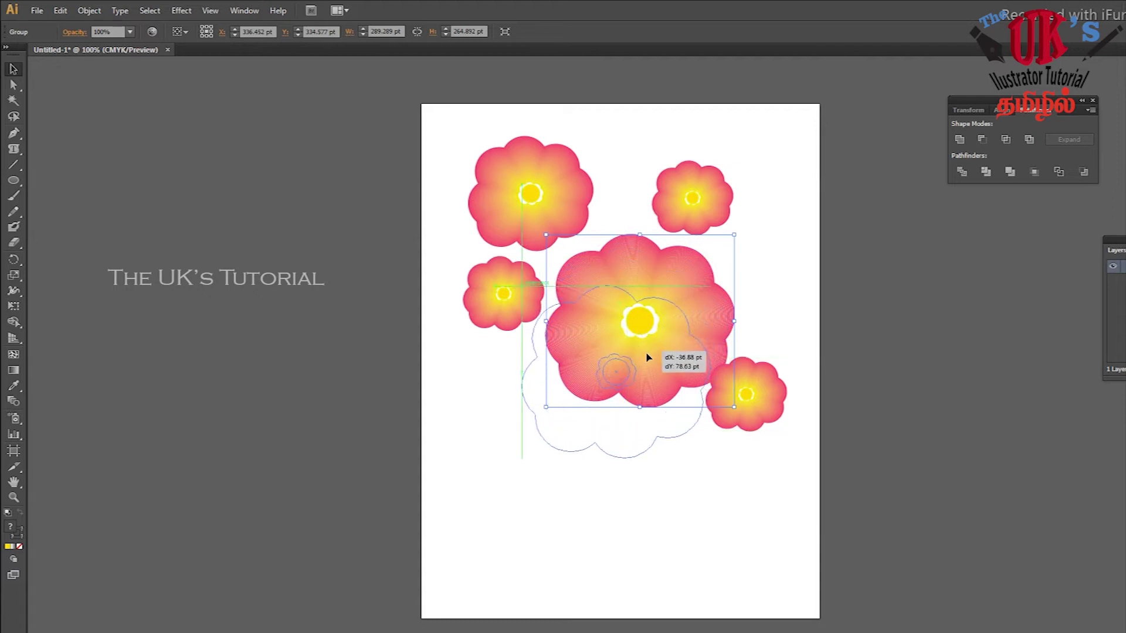
pyautogui.click(769, 289)
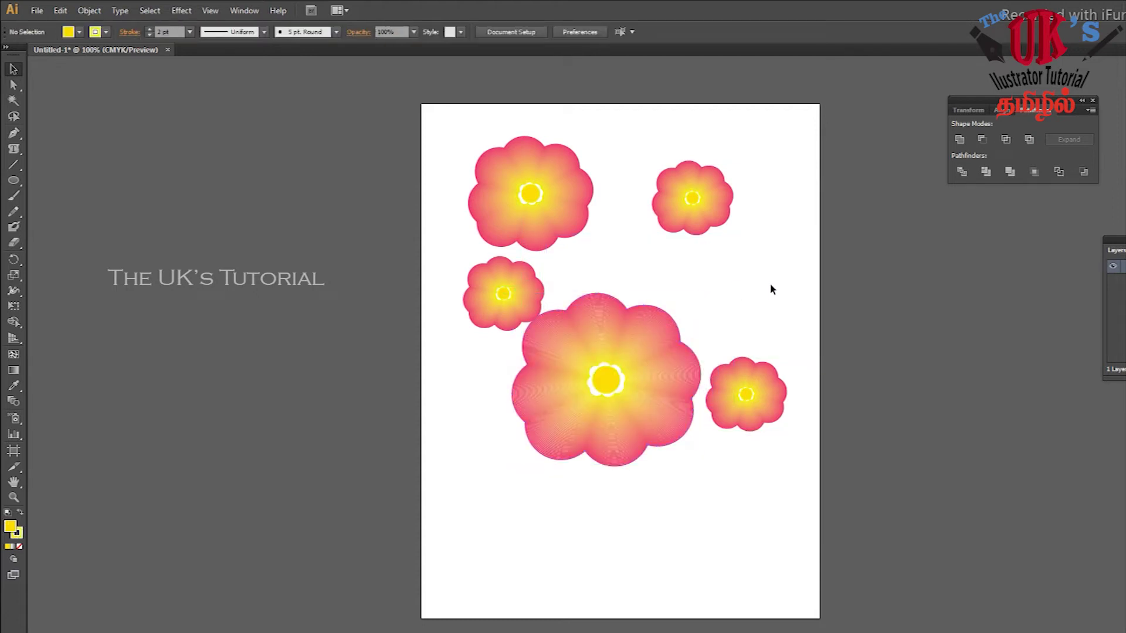
pyautogui.click(14, 133)
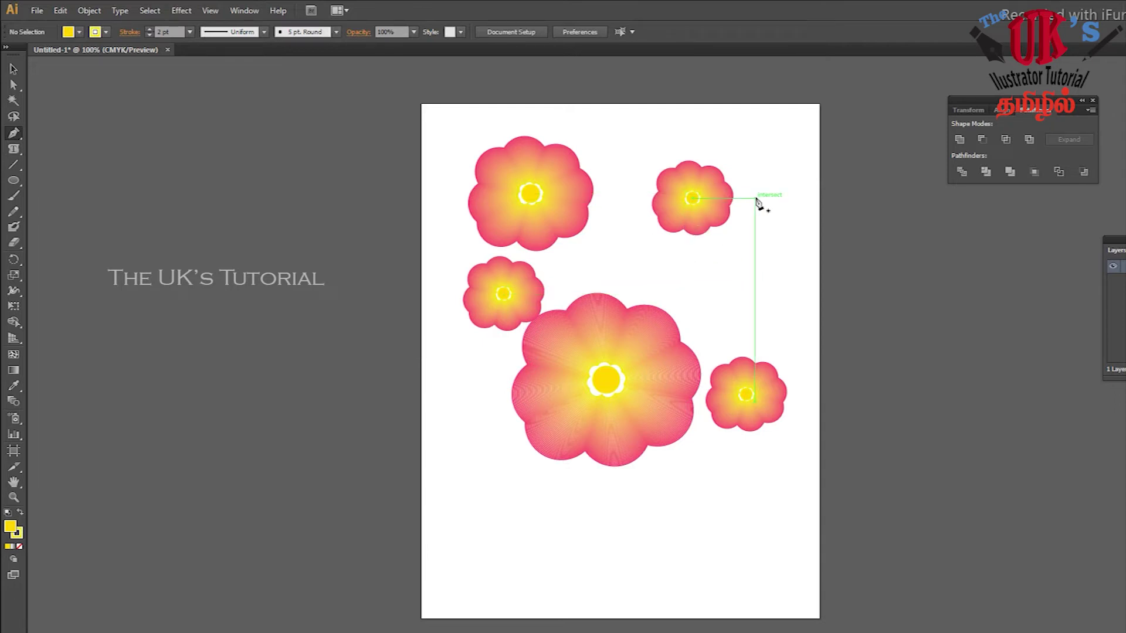
# - Pen-draw a closed, narrow pointed leaf curving from the left edge to the page bottom
pyautogui.click(444, 337)
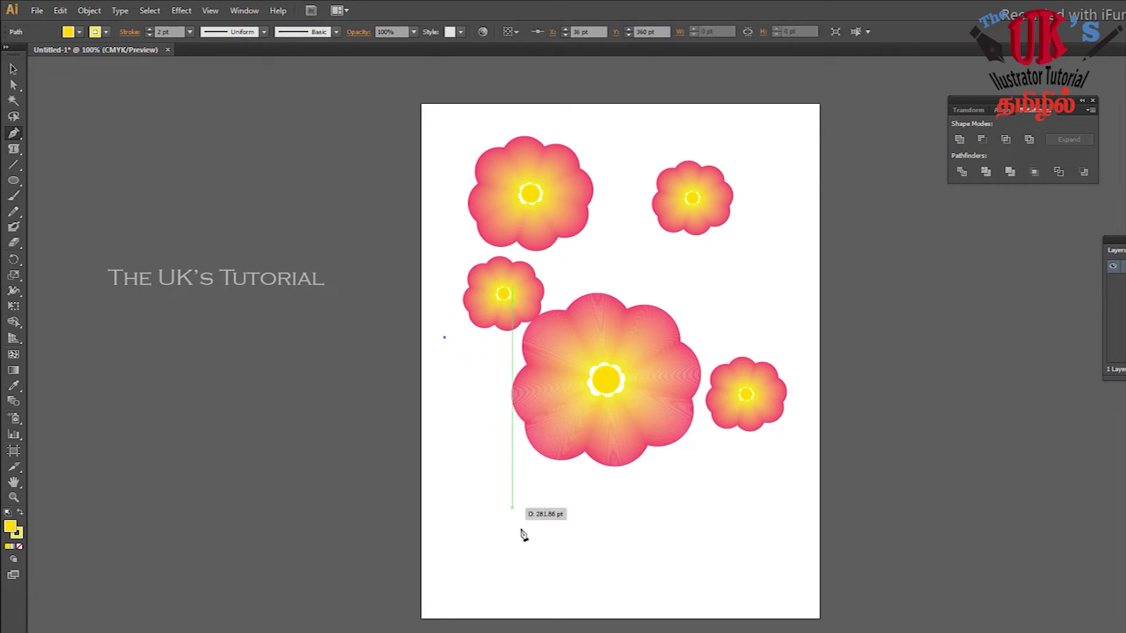
pyautogui.moveTo(549, 588); pyautogui.dragTo(556, 621)
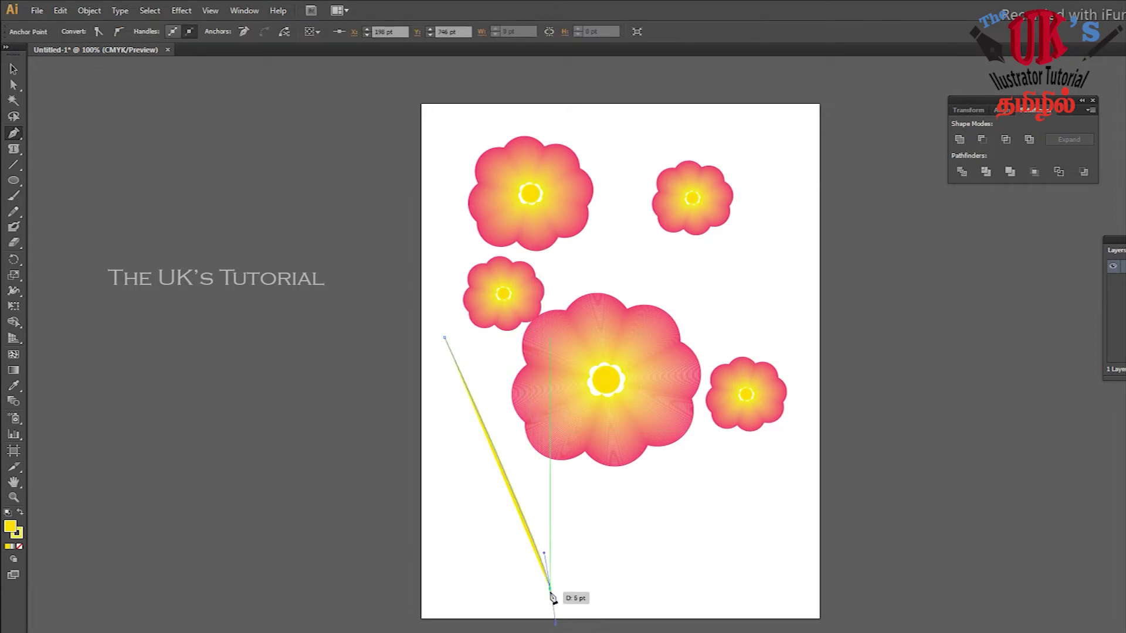
pyautogui.moveTo(553, 598); pyautogui.dragTo(537, 593)
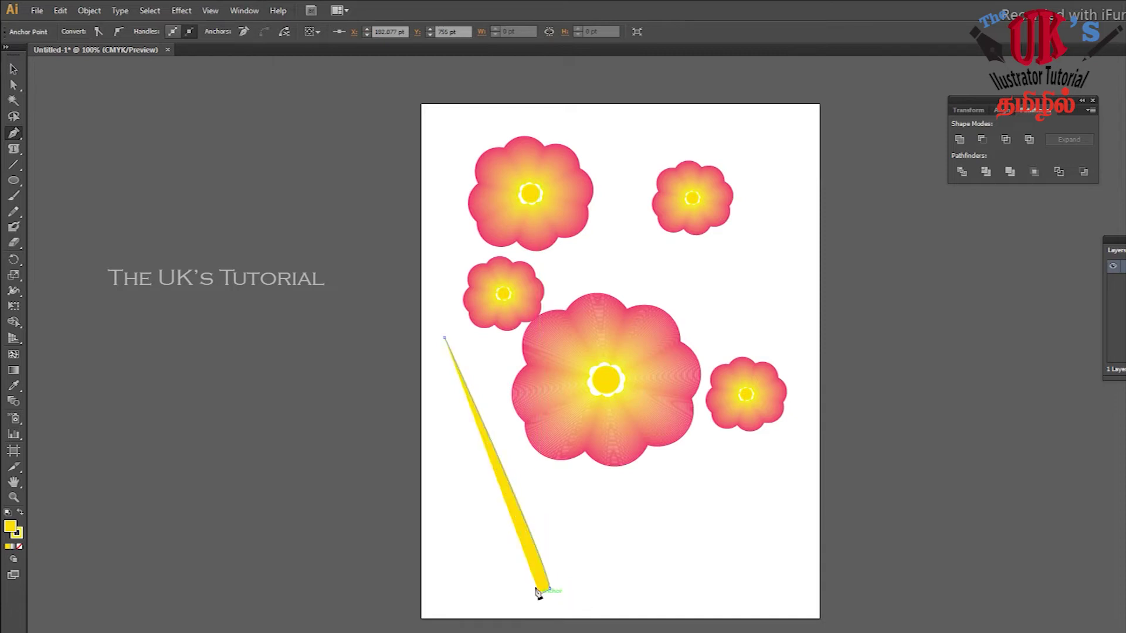
pyautogui.click(444, 339)
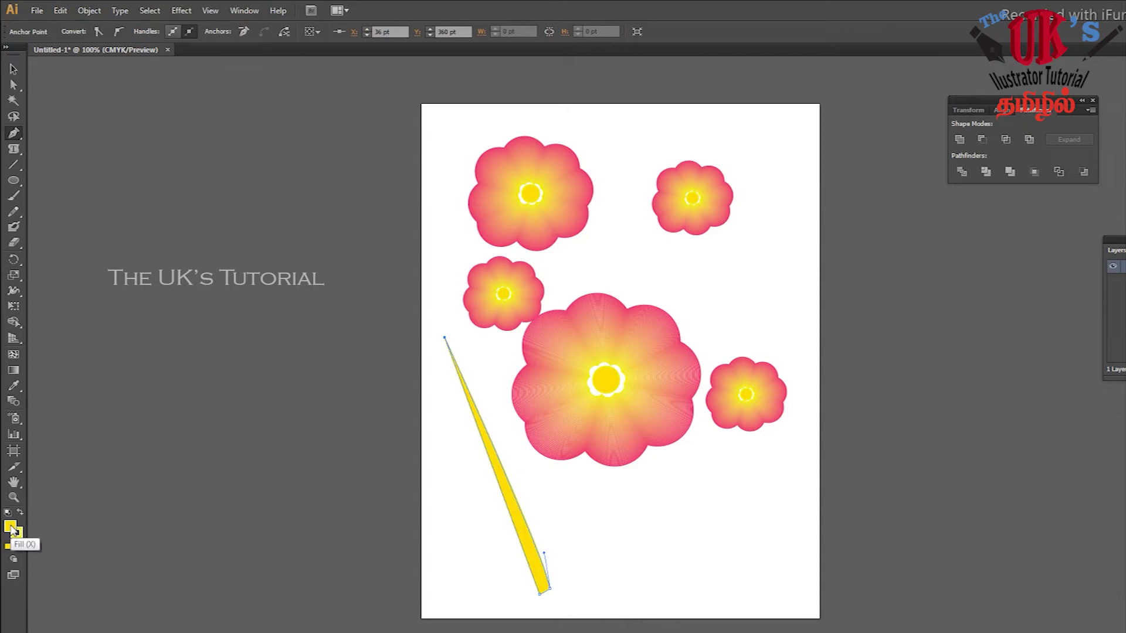
# - Fill the leaf bright green, swap fill and stroke, and briefly try a gradient
pyautogui.doubleClick(10, 527)
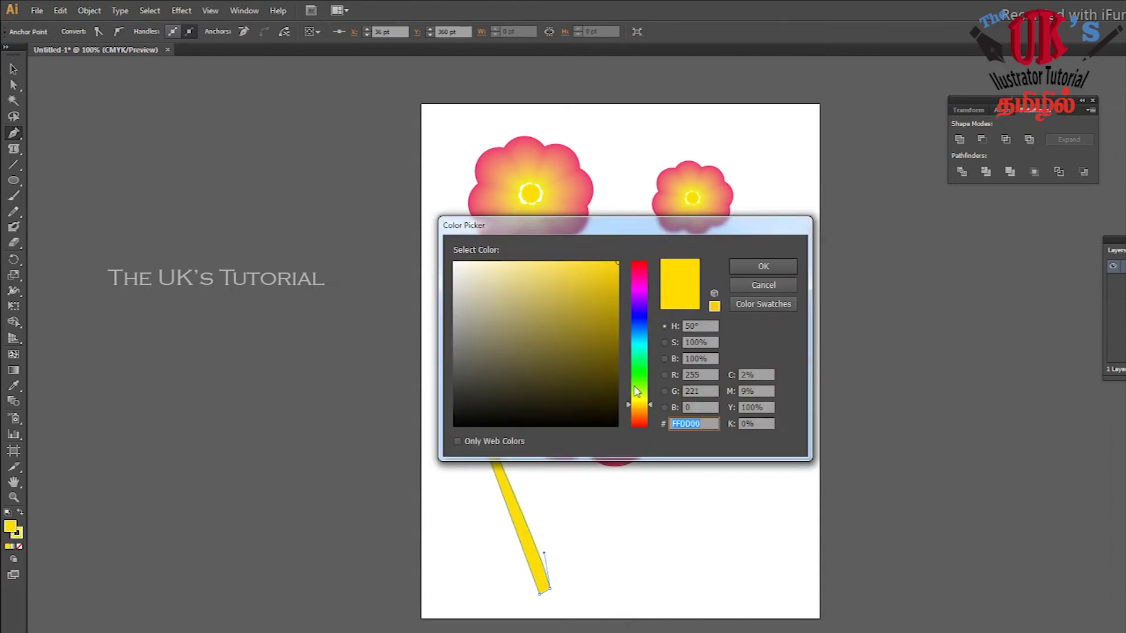
pyautogui.click(634, 385)
pyautogui.click(594, 268)
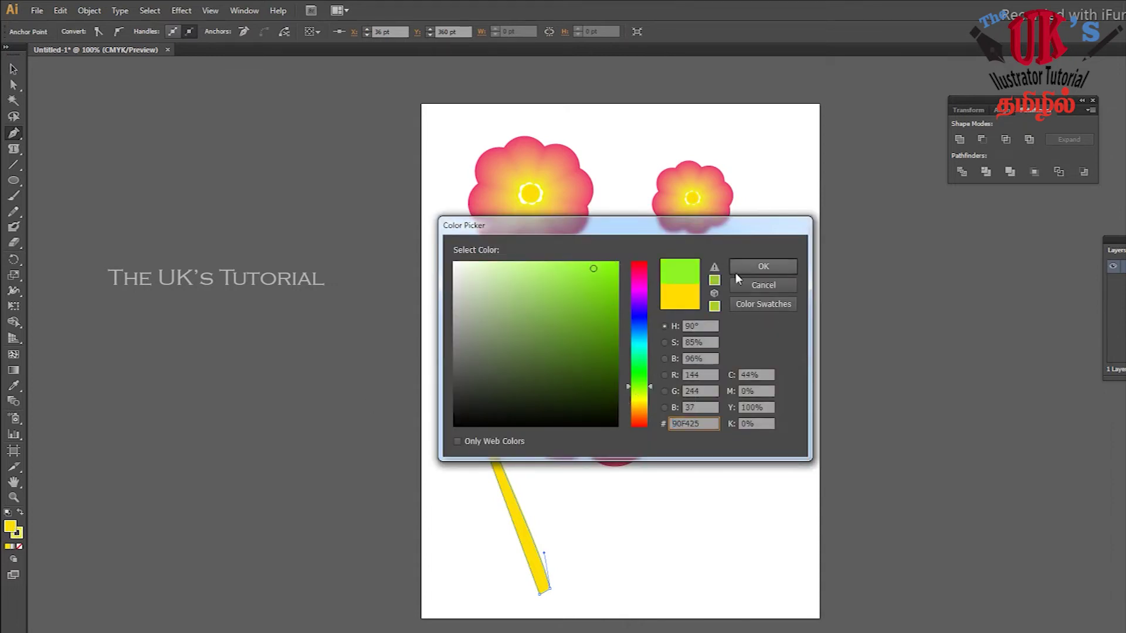
pyautogui.click(750, 268)
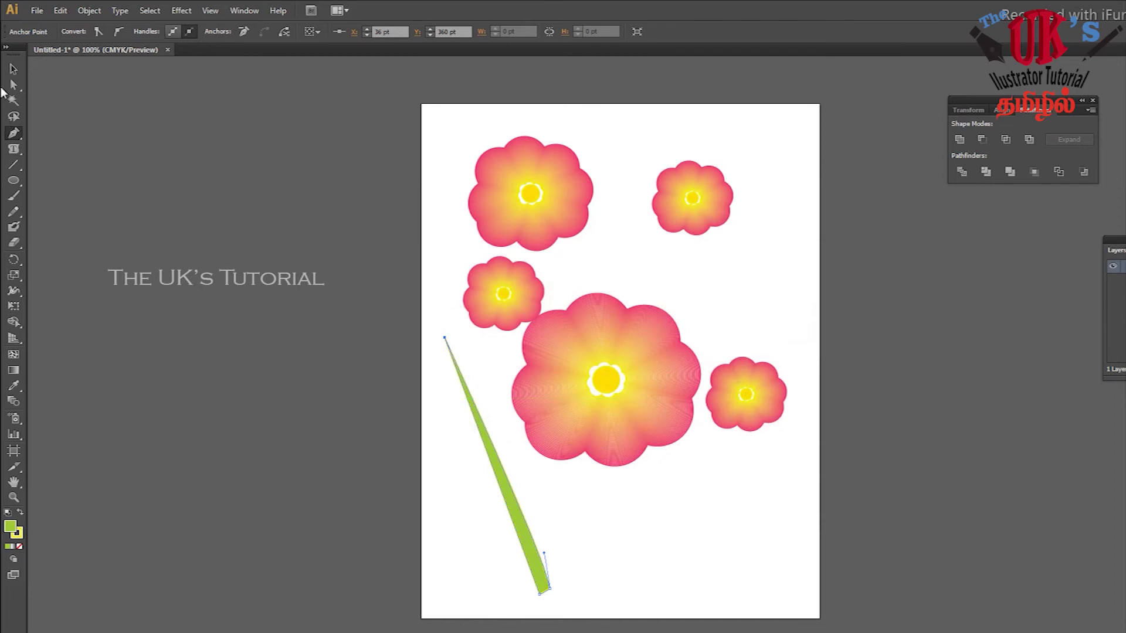
pyautogui.click(13, 69)
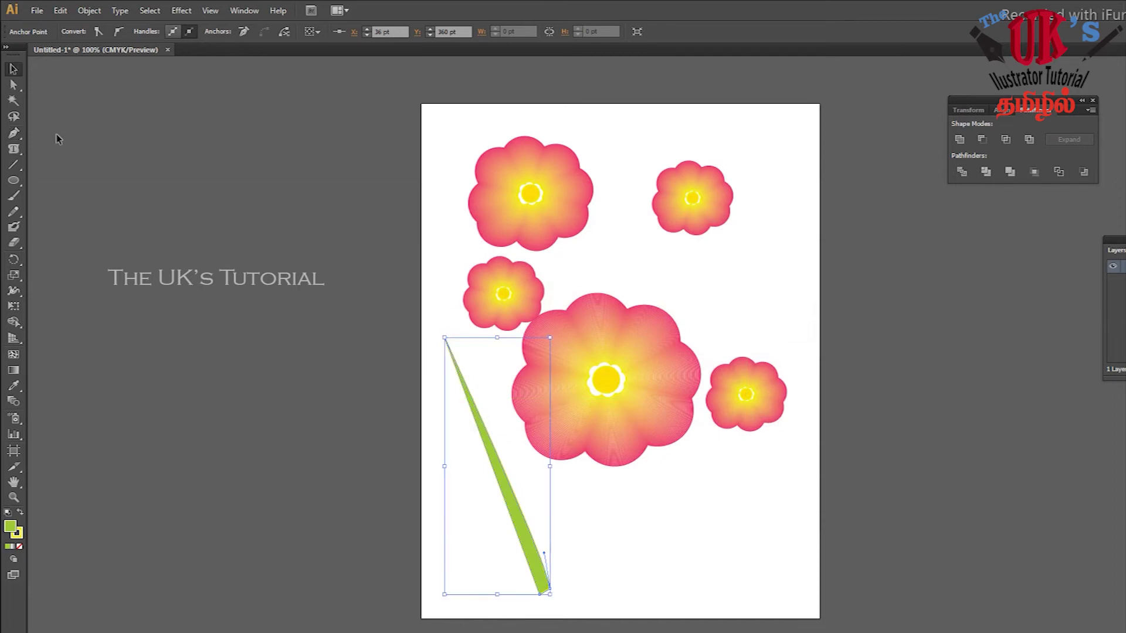
pyautogui.click(589, 541)
pyautogui.click(525, 522)
pyautogui.click(21, 513)
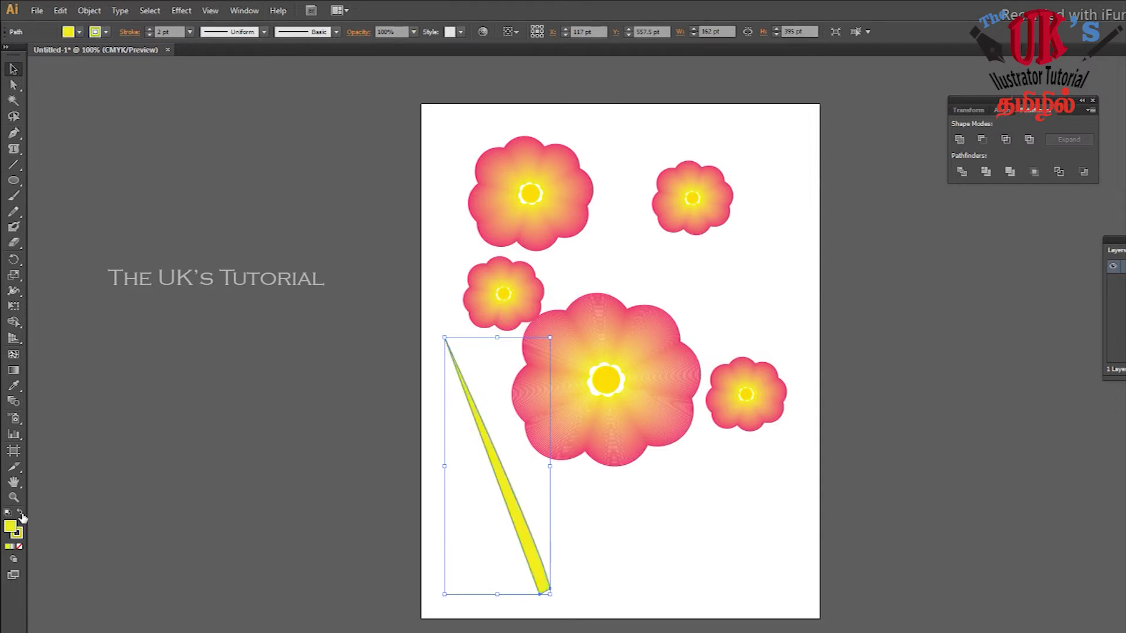
pyautogui.click(16, 546)
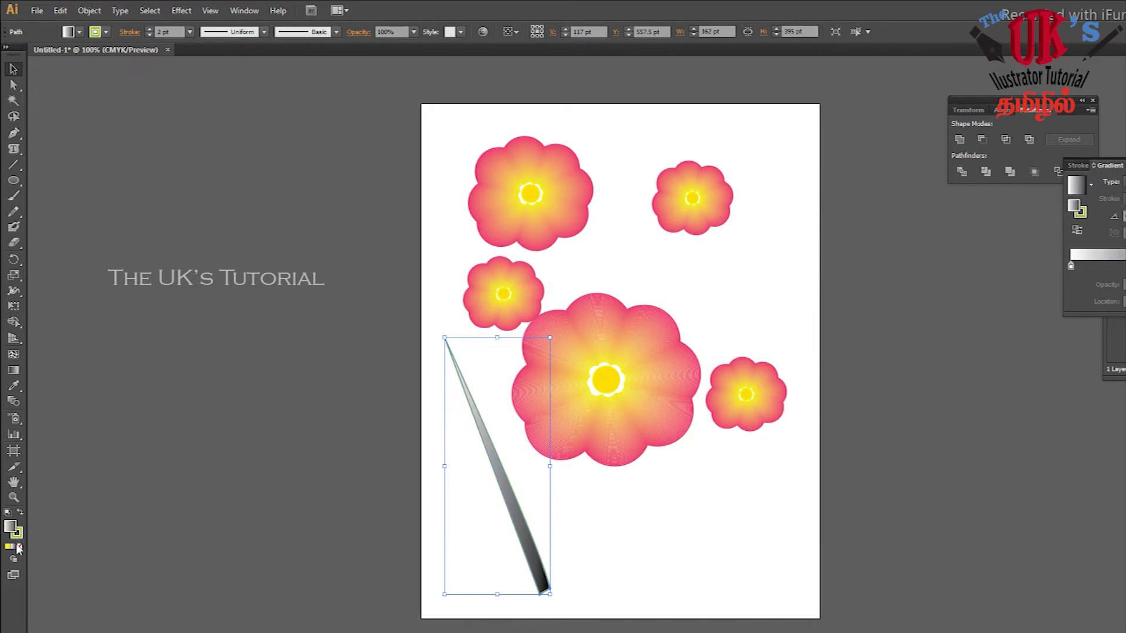
pyautogui.press(',')
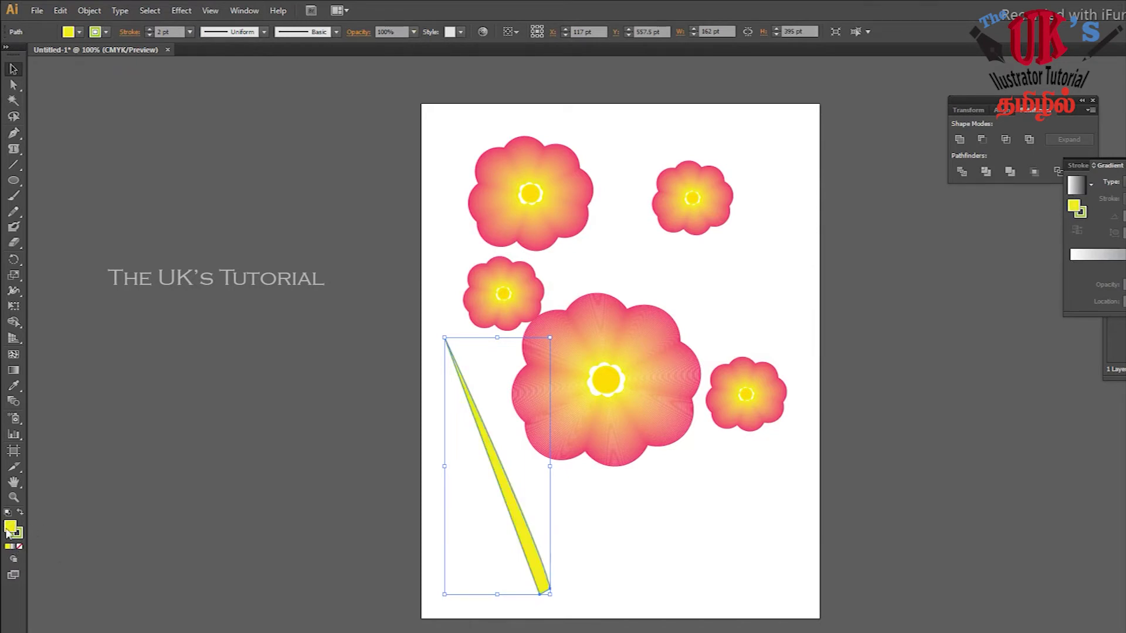
# - Set a darker green fill and swap so the leaf gets a green outline
pyautogui.doubleClick(12, 531)
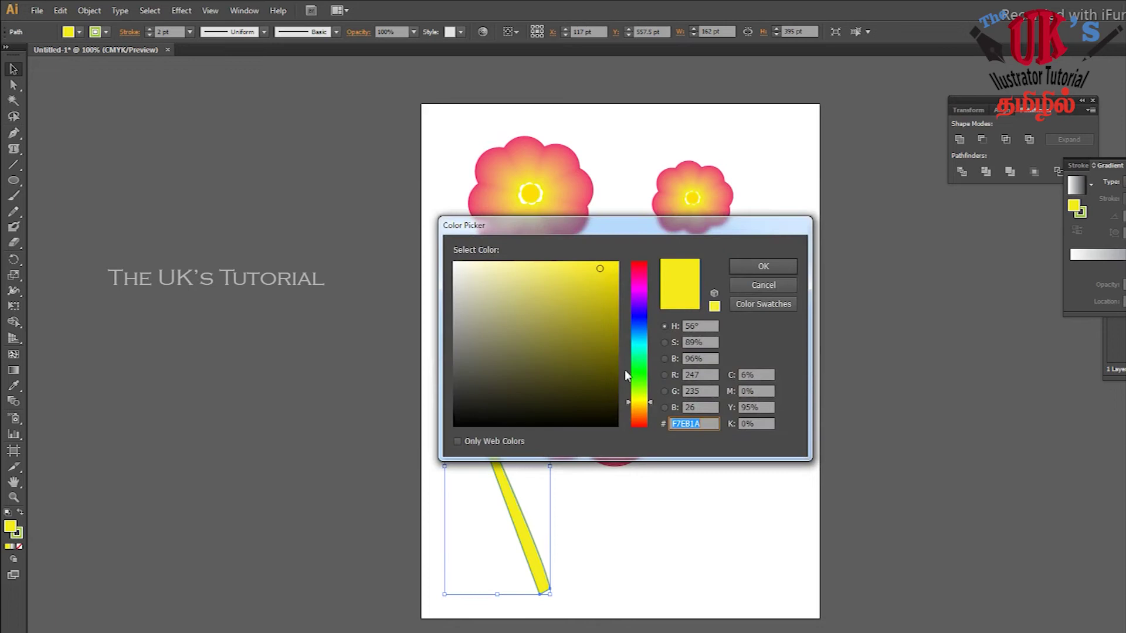
pyautogui.click(633, 379)
pyautogui.click(600, 305)
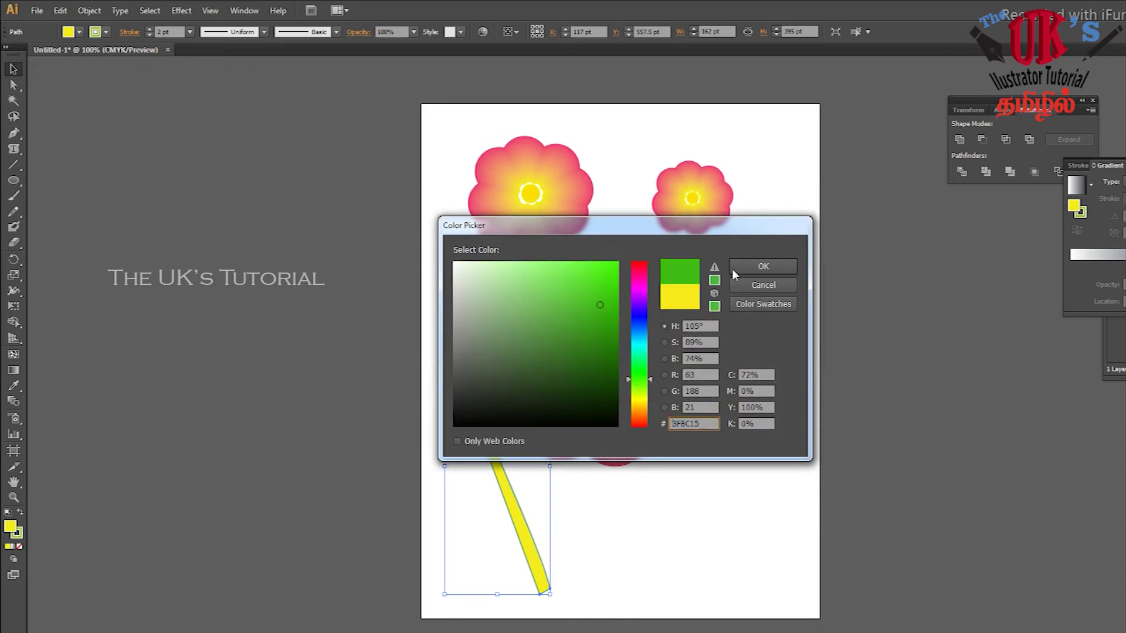
pyautogui.click(763, 266)
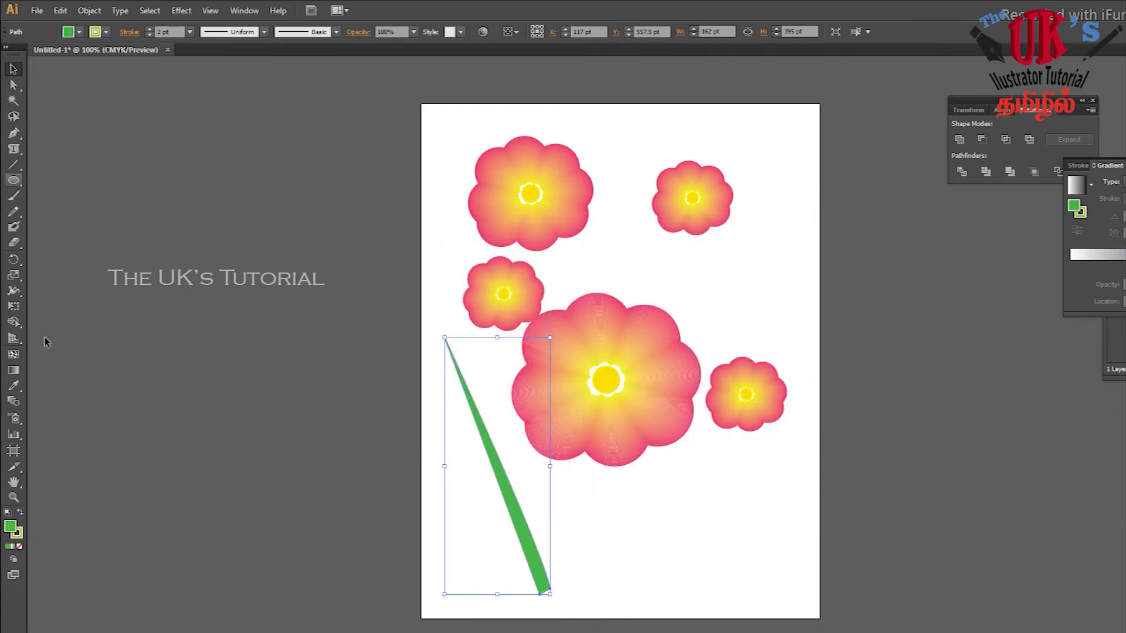
pyautogui.click(20, 514)
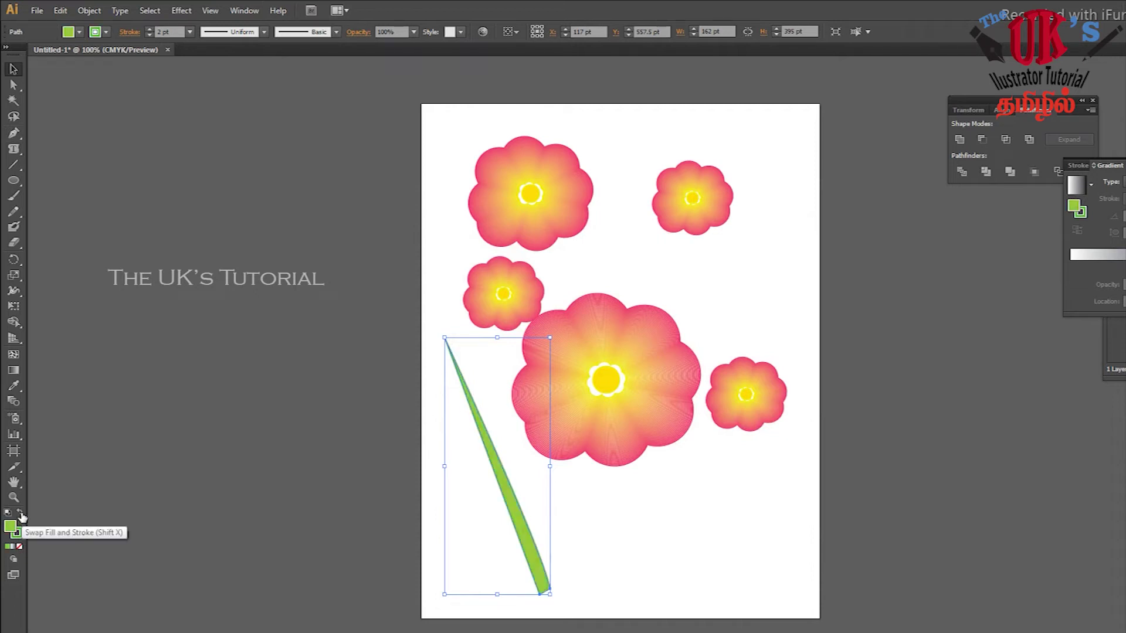
pyautogui.click(590, 518)
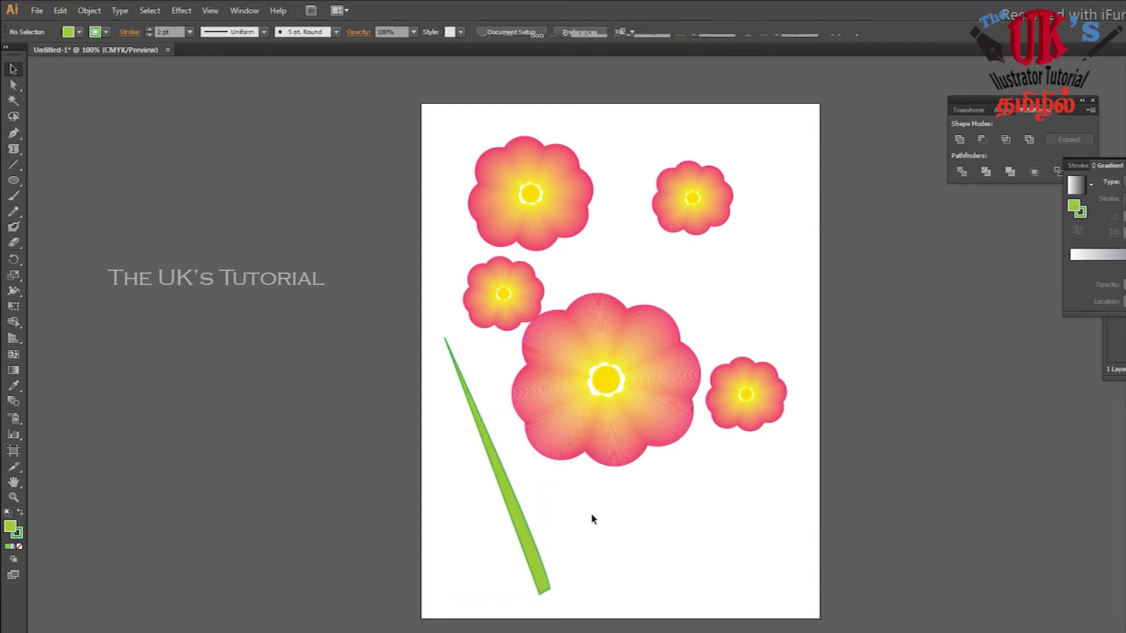
pyautogui.click(517, 512)
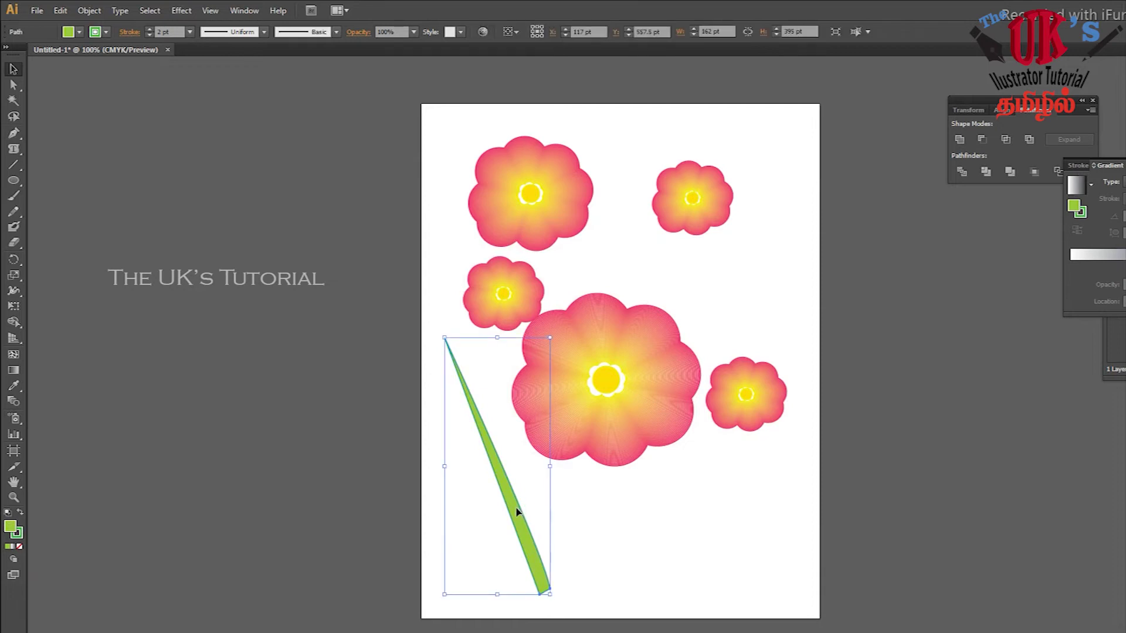
# - Duplicate the green blade as stems under the flowers, adding copies at lower left and right
pyautogui.moveTo(519, 510); pyautogui.dragTo(667, 499)
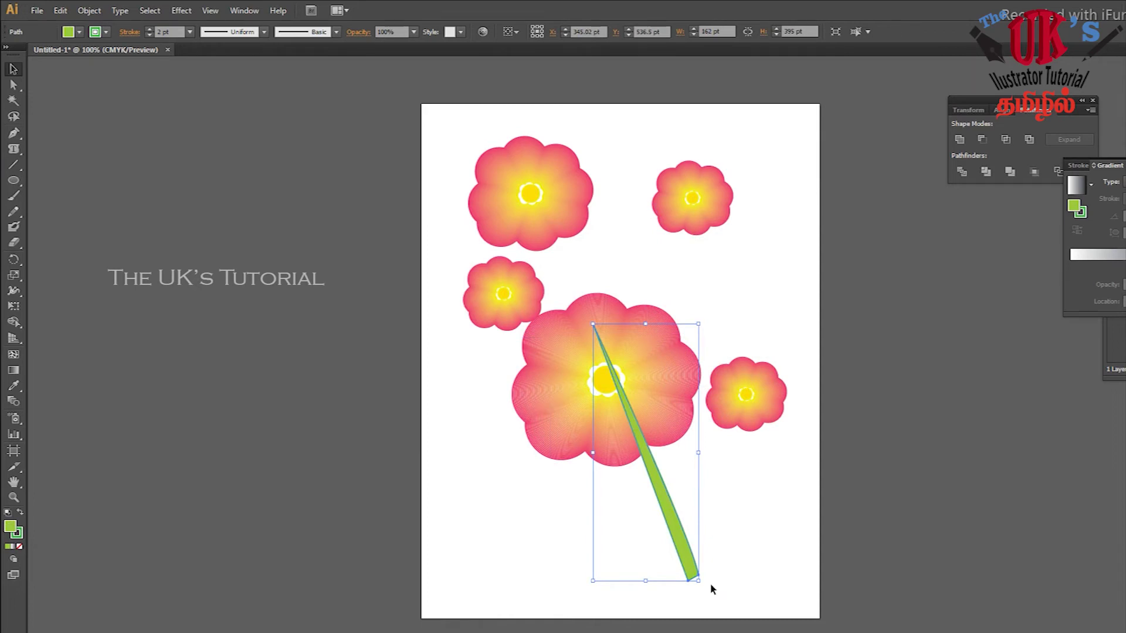
pyautogui.keyDown('alt'); pyautogui.moveTo(685, 562); pyautogui.dragTo(624, 446); pyautogui.keyUp('alt')
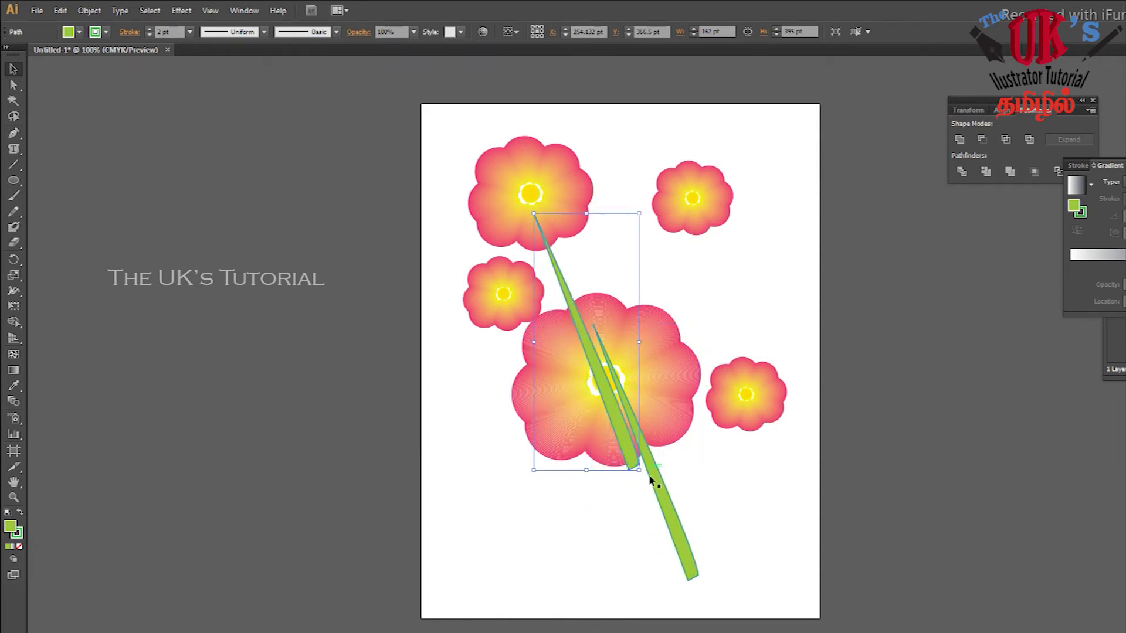
pyautogui.keyDown('alt'); pyautogui.moveTo(635, 448); pyautogui.dragTo(781, 444); pyautogui.keyUp('alt')
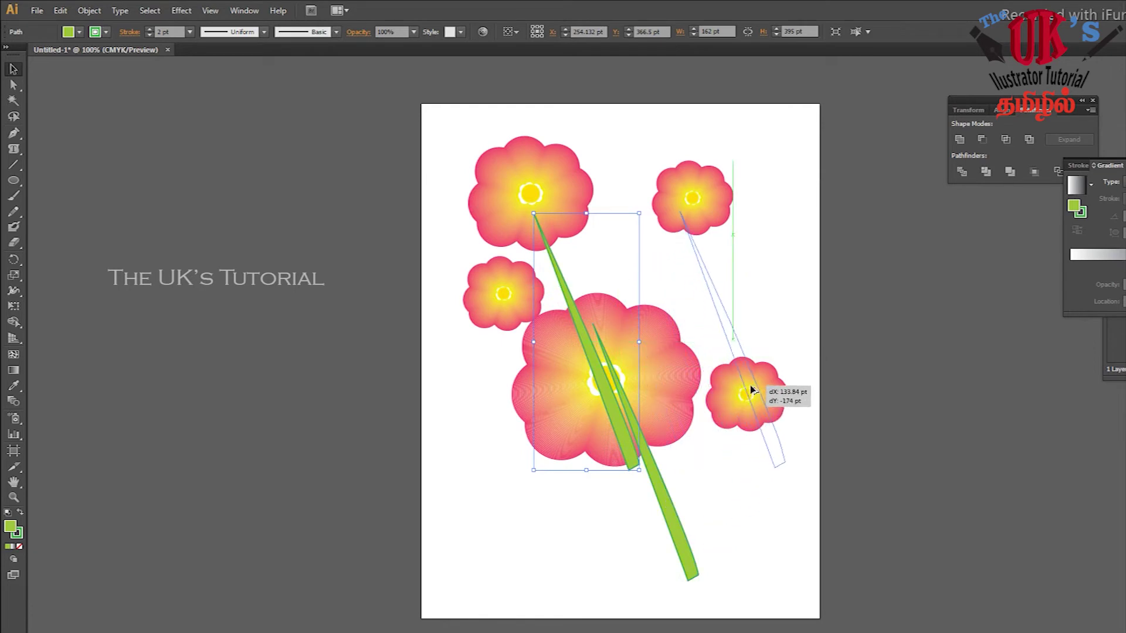
pyautogui.moveTo(791, 473); pyautogui.dragTo(608, 434)
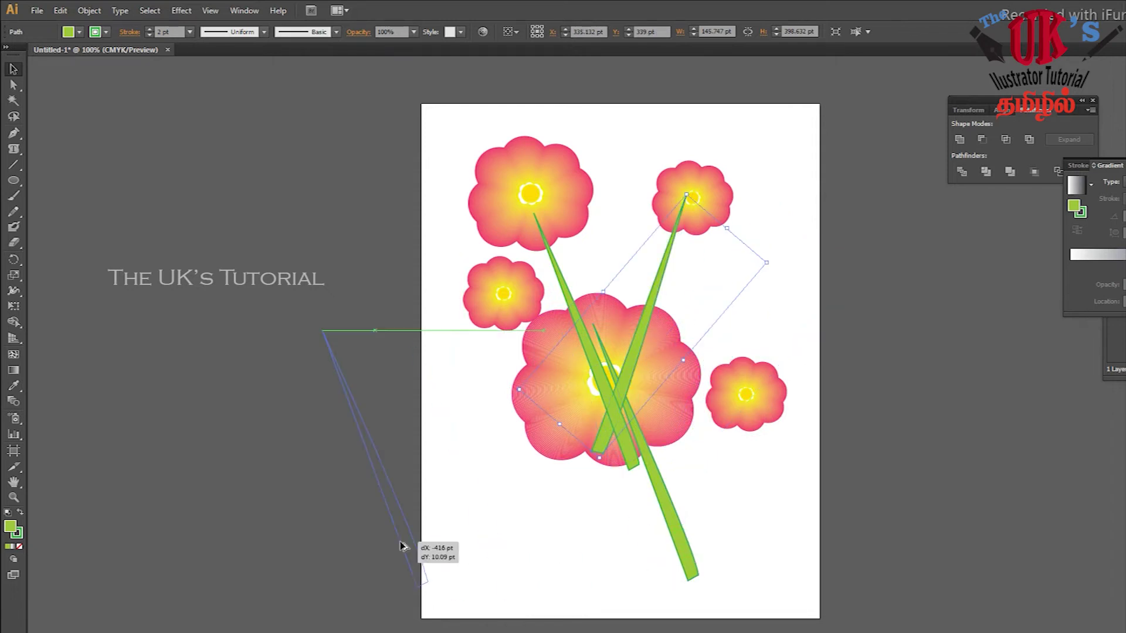
pyautogui.keyDown('alt'); pyautogui.moveTo(677, 540); pyautogui.dragTo(504, 570); pyautogui.keyUp('alt')
pyautogui.moveTo(687, 565); pyautogui.dragTo(586, 510)
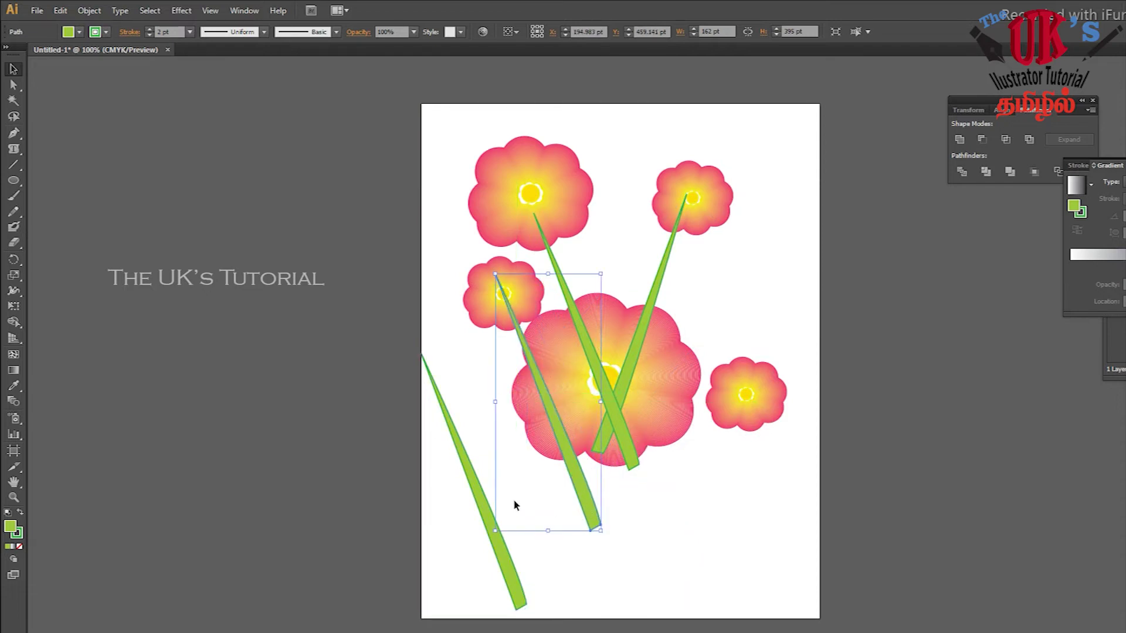
pyautogui.keyDown('alt'); pyautogui.moveTo(479, 495); pyautogui.dragTo(696, 488); pyautogui.keyUp('alt')
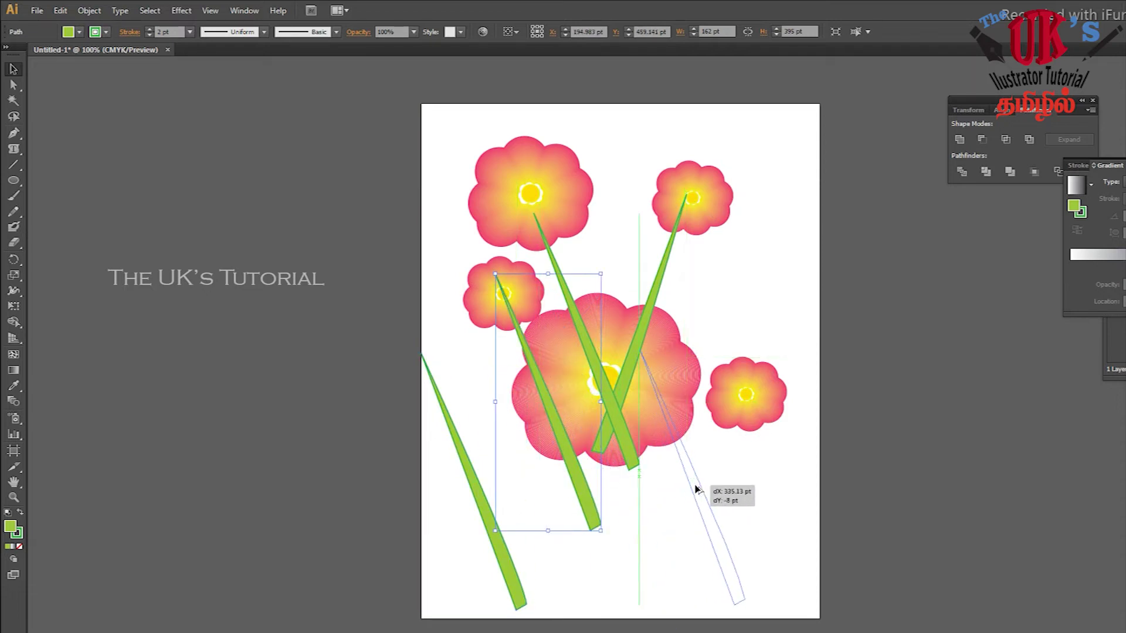
# - Reflect a stem vertically and move it under the small right flower
pyautogui.rightClick(704, 520)
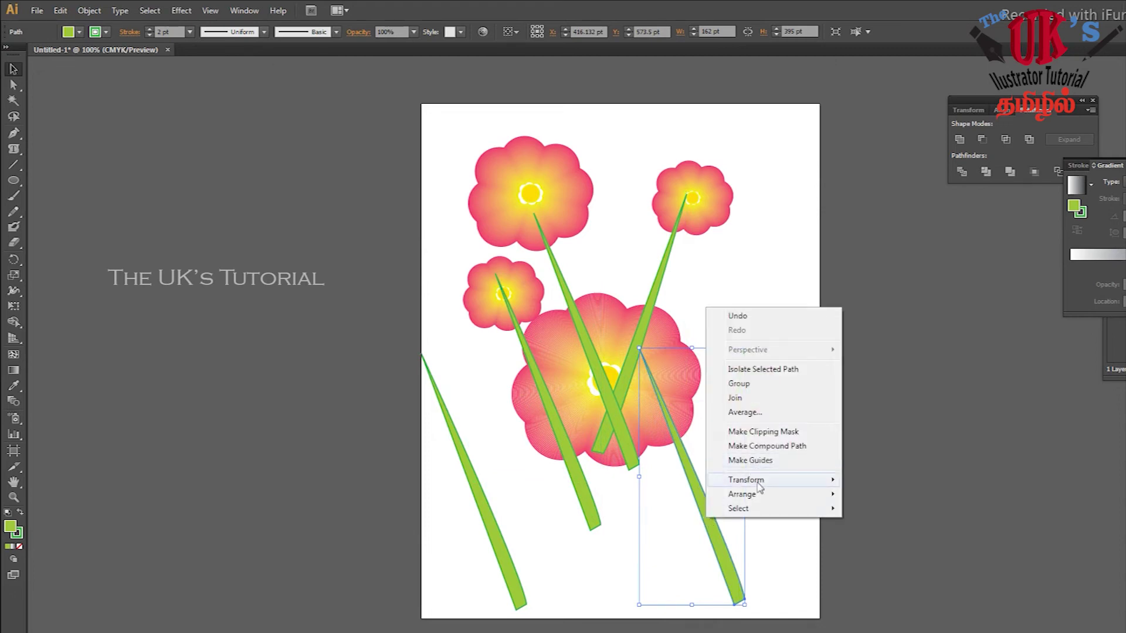
pyautogui.moveTo(745, 480)
pyautogui.click(884, 526)
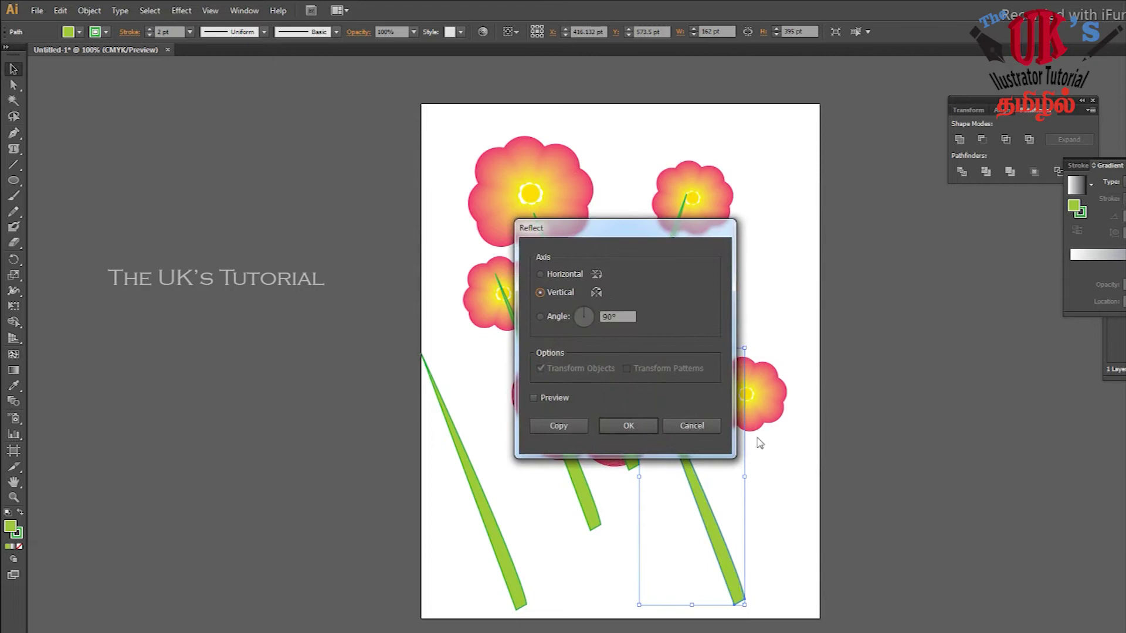
pyautogui.click(635, 433)
pyautogui.moveTo(690, 485); pyautogui.dragTo(692, 513)
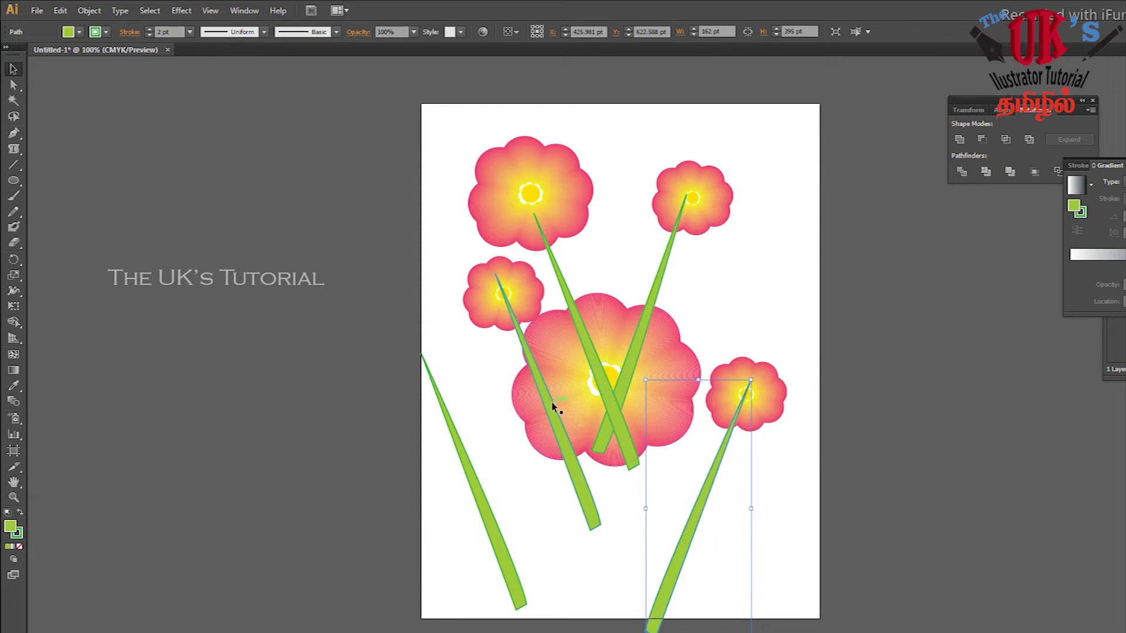
# - Nudge two stems down and stand another stem upright beneath the big flower
pyautogui.moveTo(561, 444); pyautogui.dragTo(565, 460)
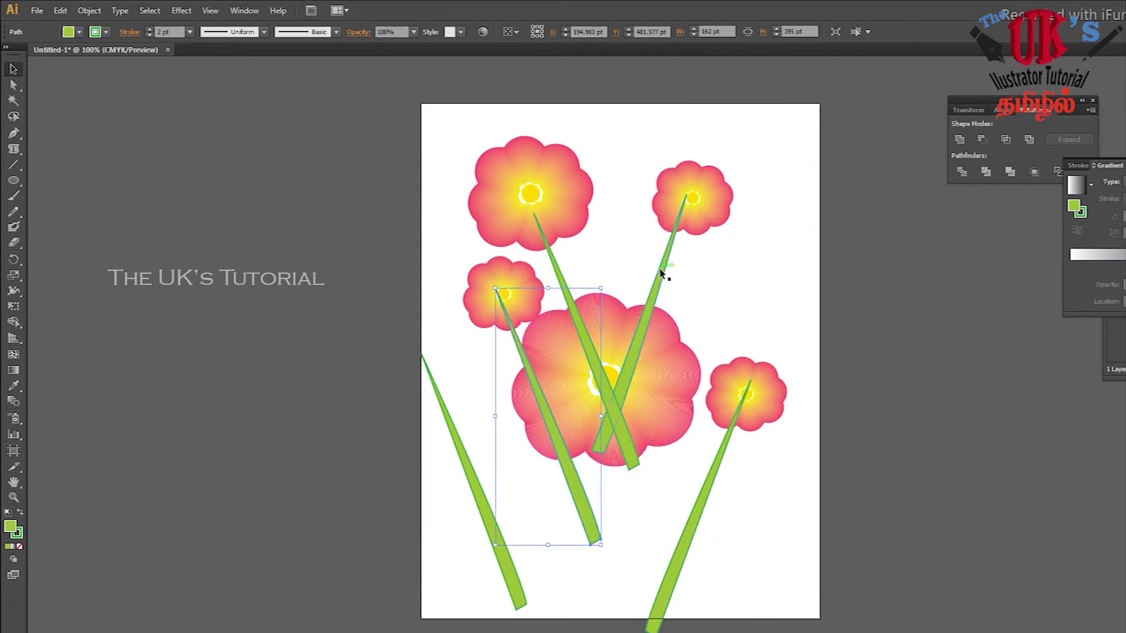
pyautogui.moveTo(662, 268); pyautogui.dragTo(663, 275)
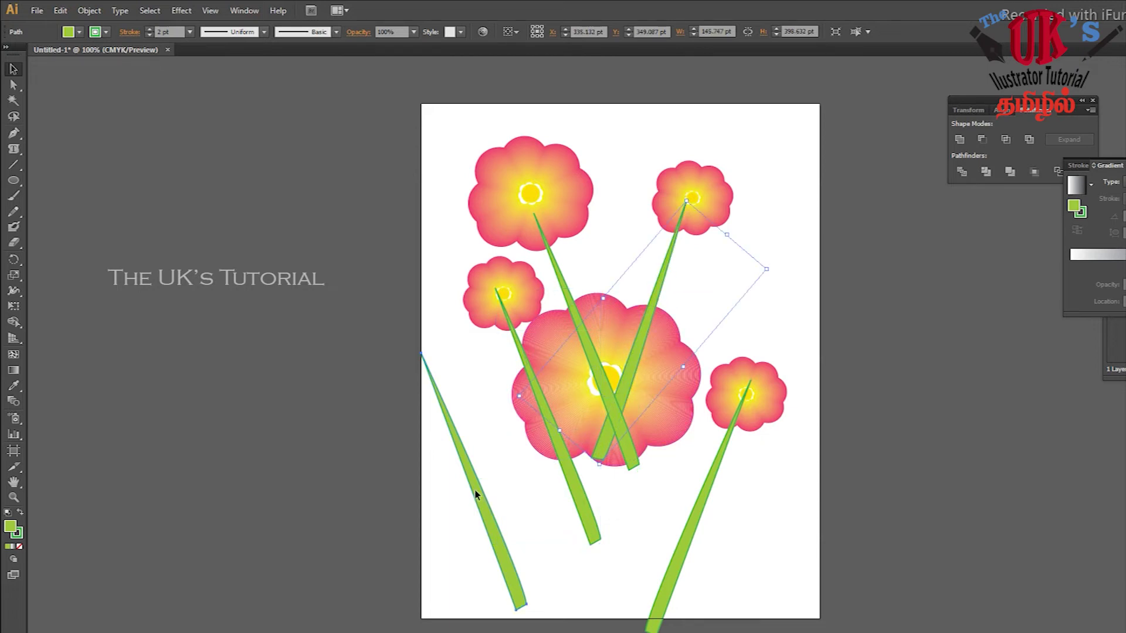
pyautogui.moveTo(476, 494); pyautogui.dragTo(636, 513)
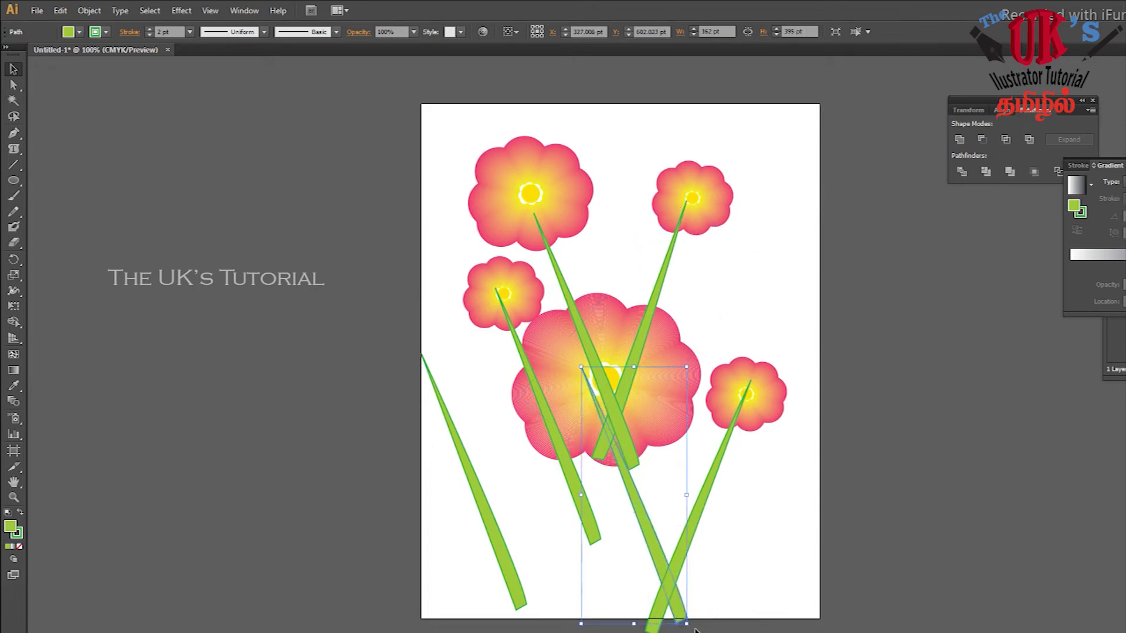
pyautogui.moveTo(691, 627); pyautogui.dragTo(625, 630)
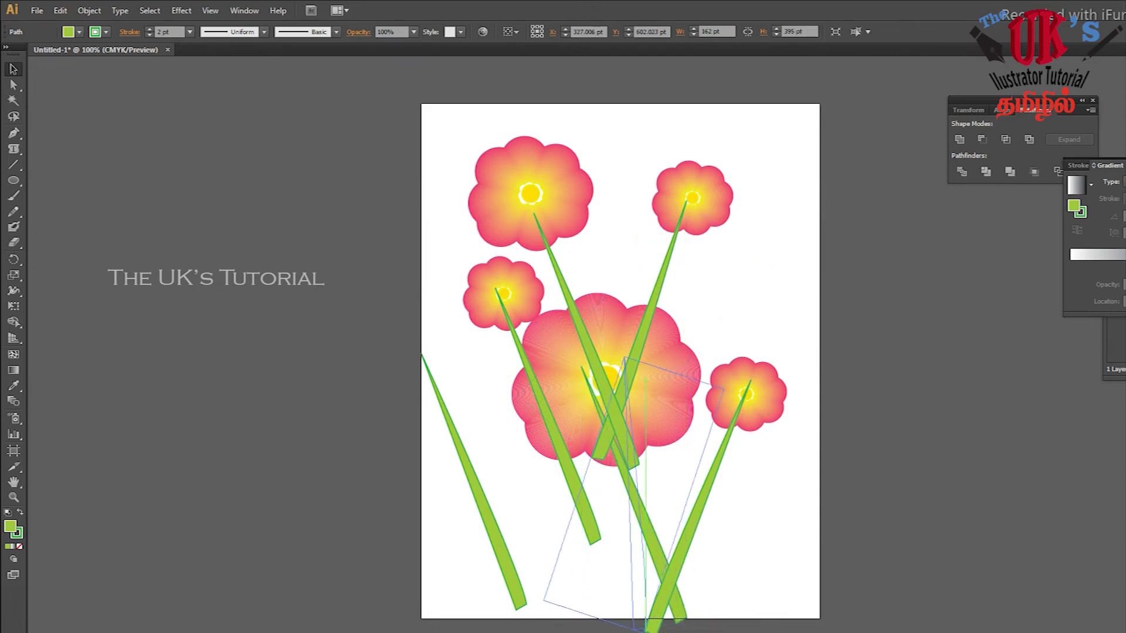
pyautogui.moveTo(629, 513); pyautogui.dragTo(592, 509)
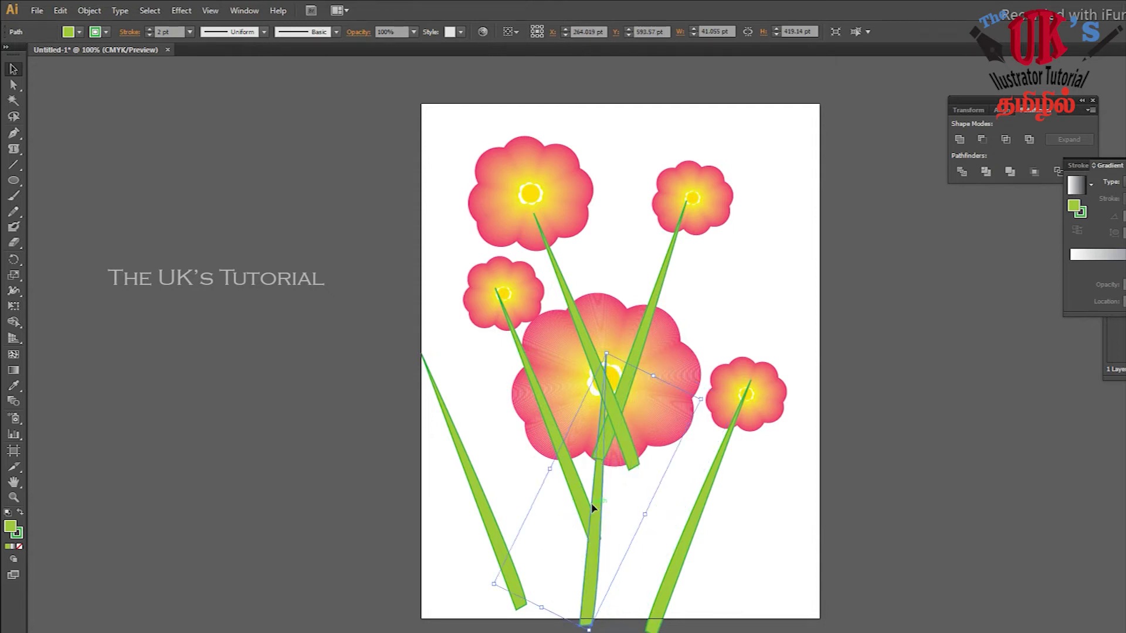
# - Rotate the top-left and right stems so their bases meet, and shift the left leaf
pyautogui.click(632, 461)
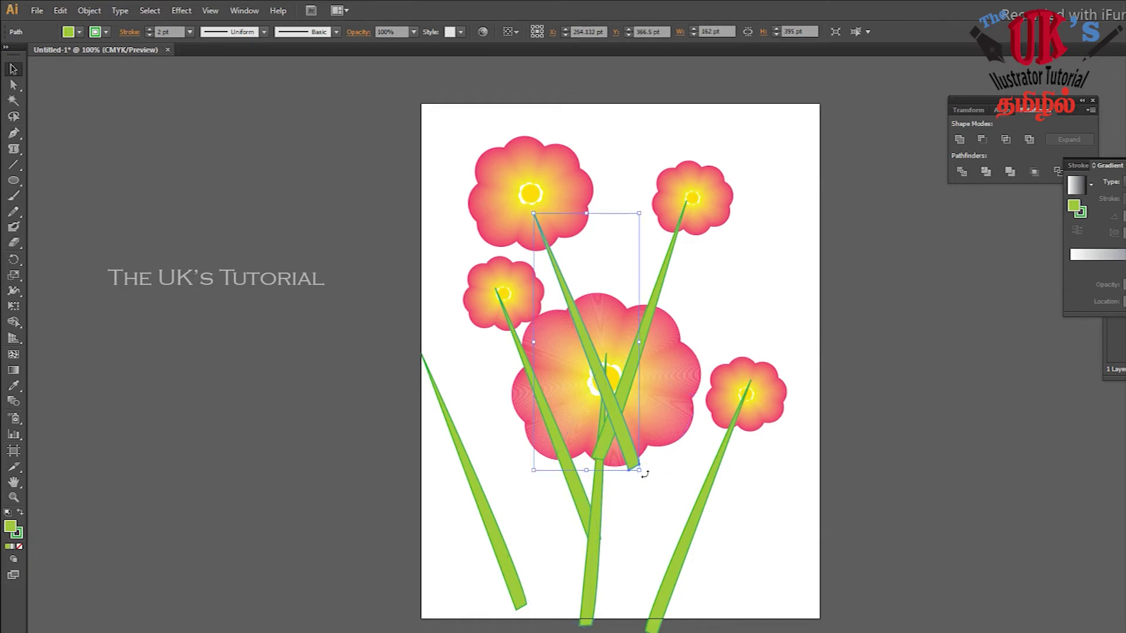
pyautogui.moveTo(644, 474); pyautogui.dragTo(621, 465)
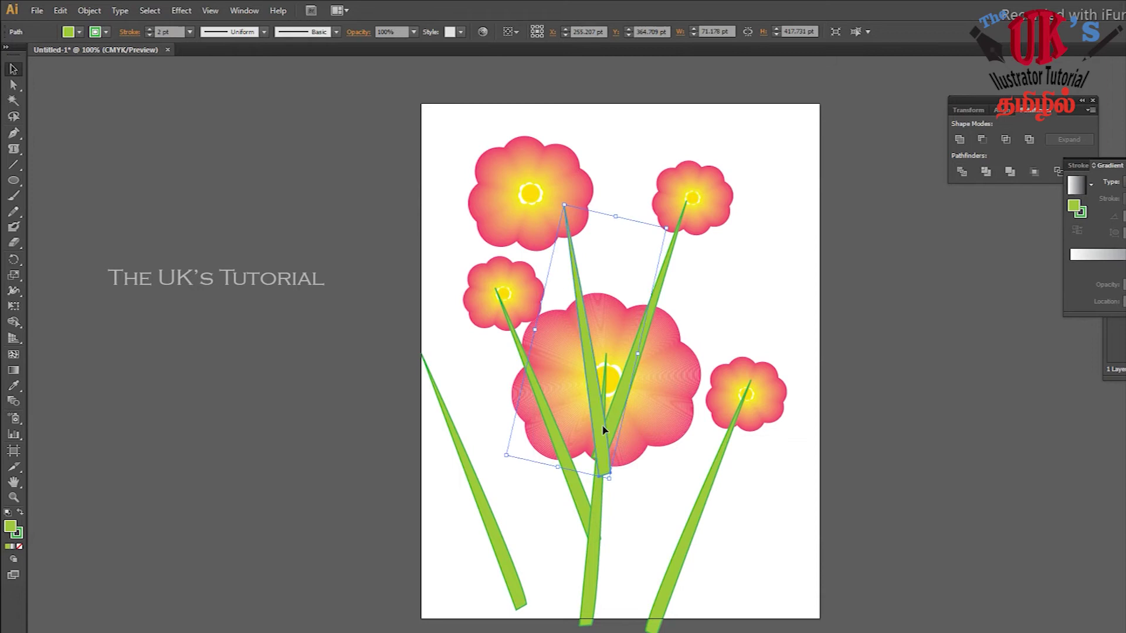
pyautogui.moveTo(597, 414); pyautogui.dragTo(586, 427)
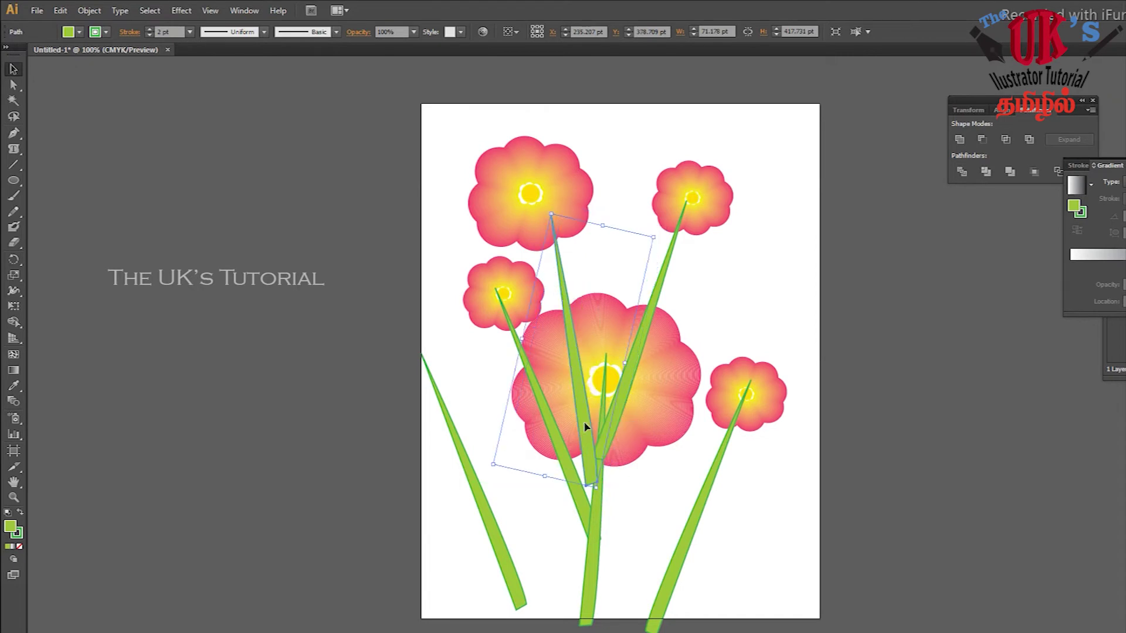
pyautogui.click(663, 607)
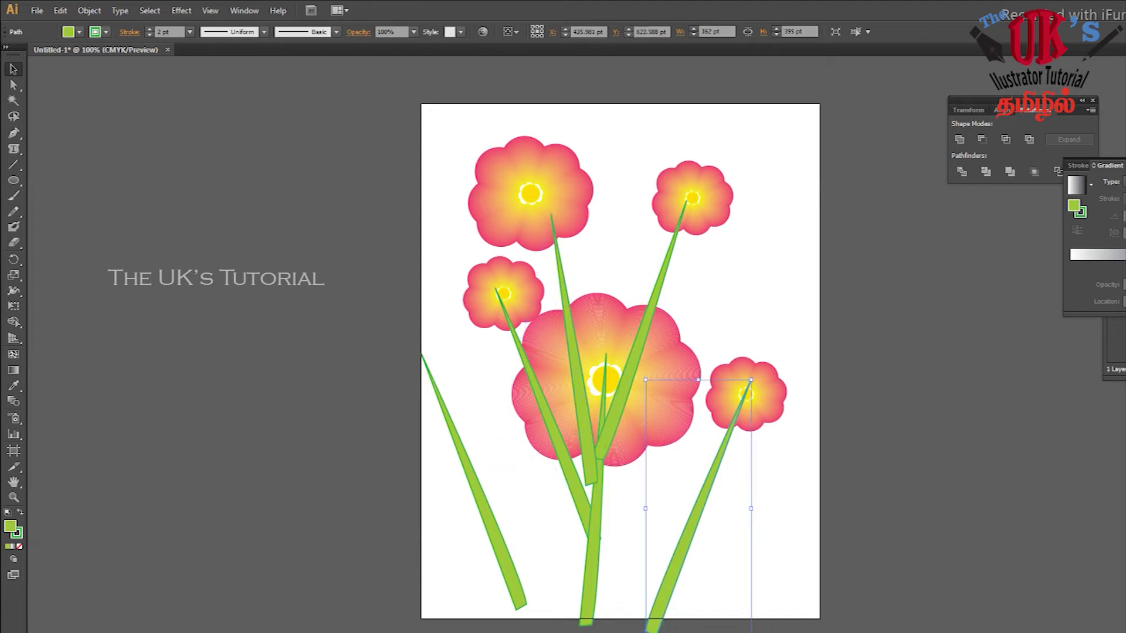
pyautogui.moveTo(645, 630); pyautogui.dragTo(636, 599)
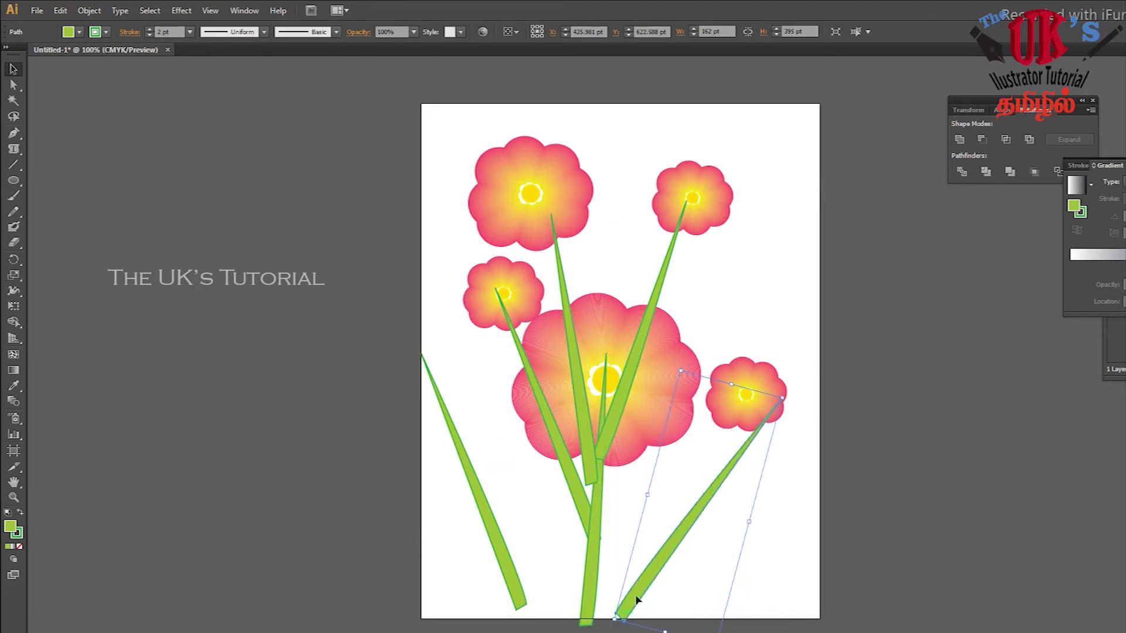
pyautogui.moveTo(668, 545); pyautogui.dragTo(633, 546)
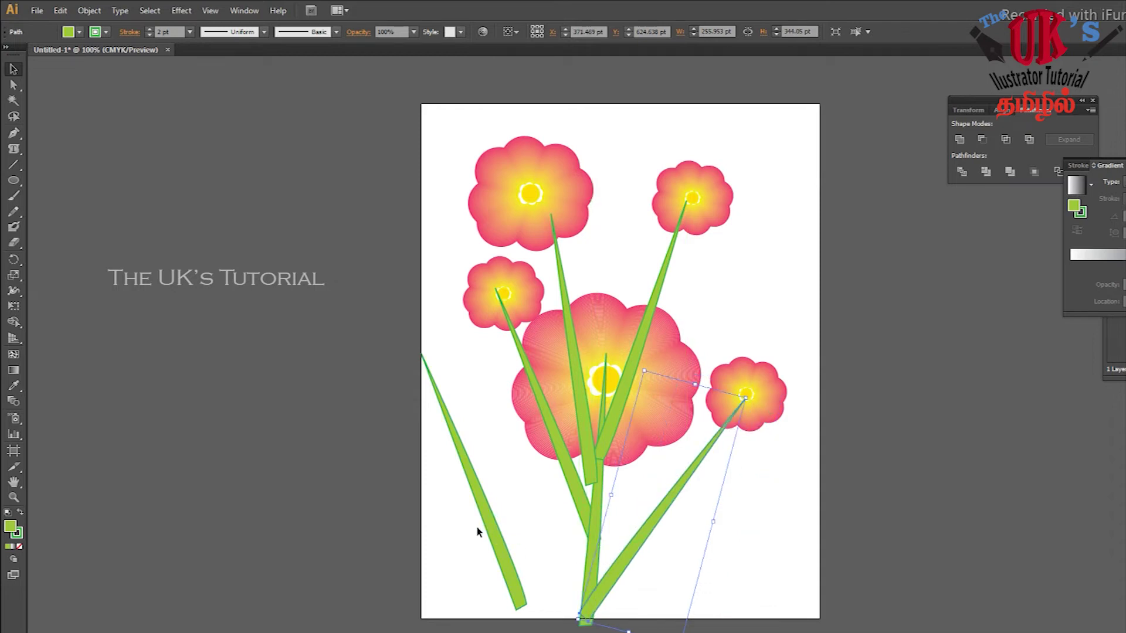
pyautogui.moveTo(484, 522); pyautogui.dragTo(510, 506)
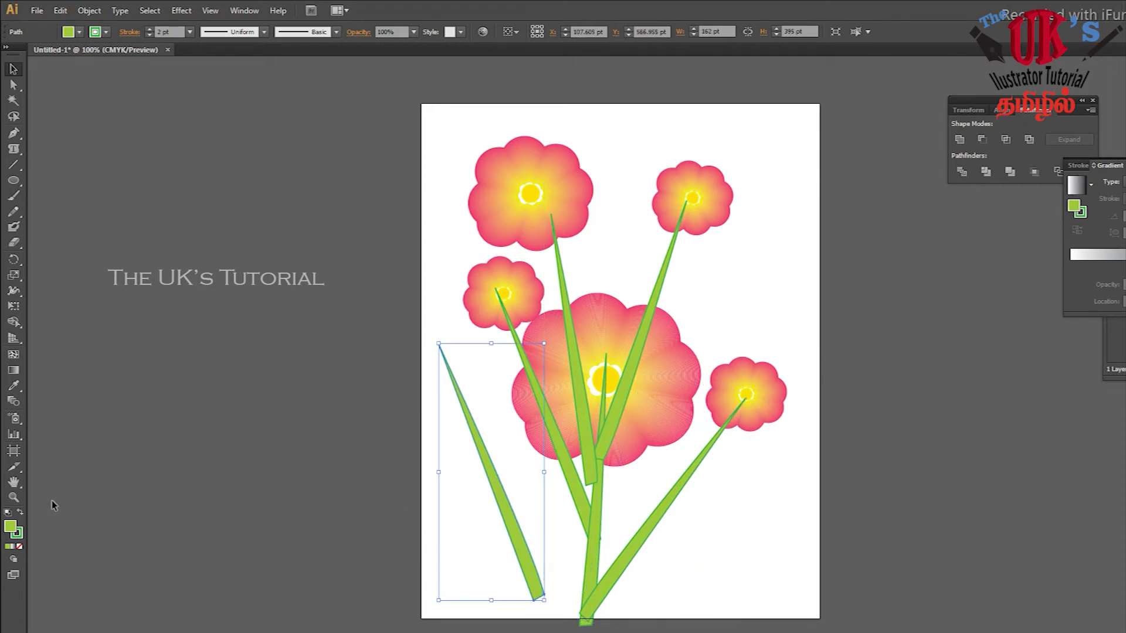
pyautogui.click(15, 499)
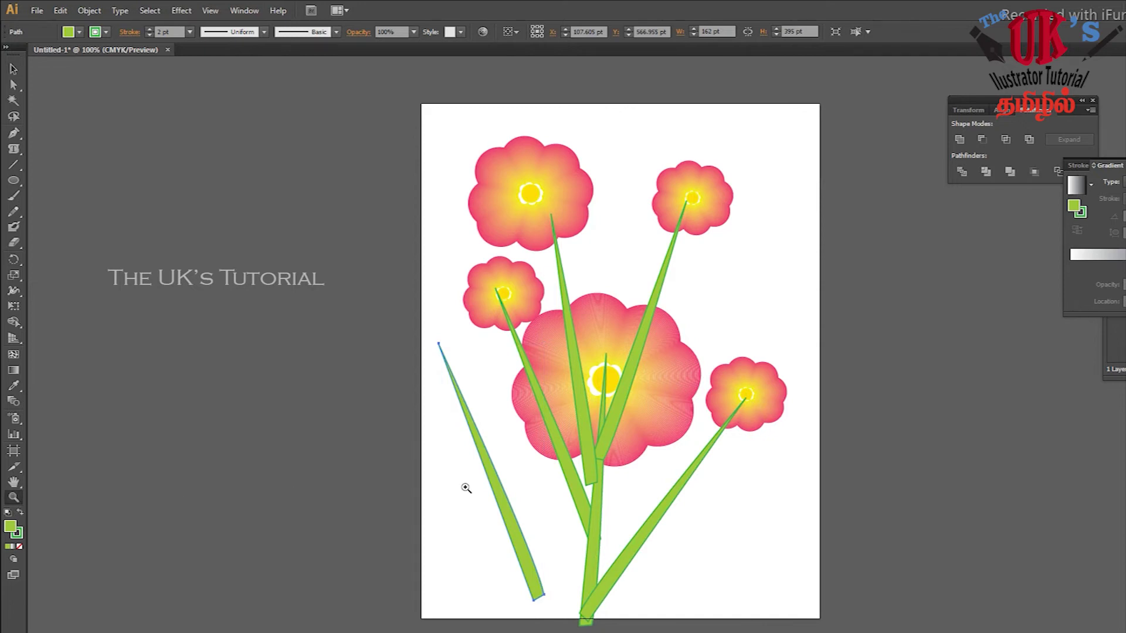
pyautogui.click(503, 489)
# - Zoom in to 200% and pan down to the lower stems and loose left leaf
pyautogui.click(638, 283)
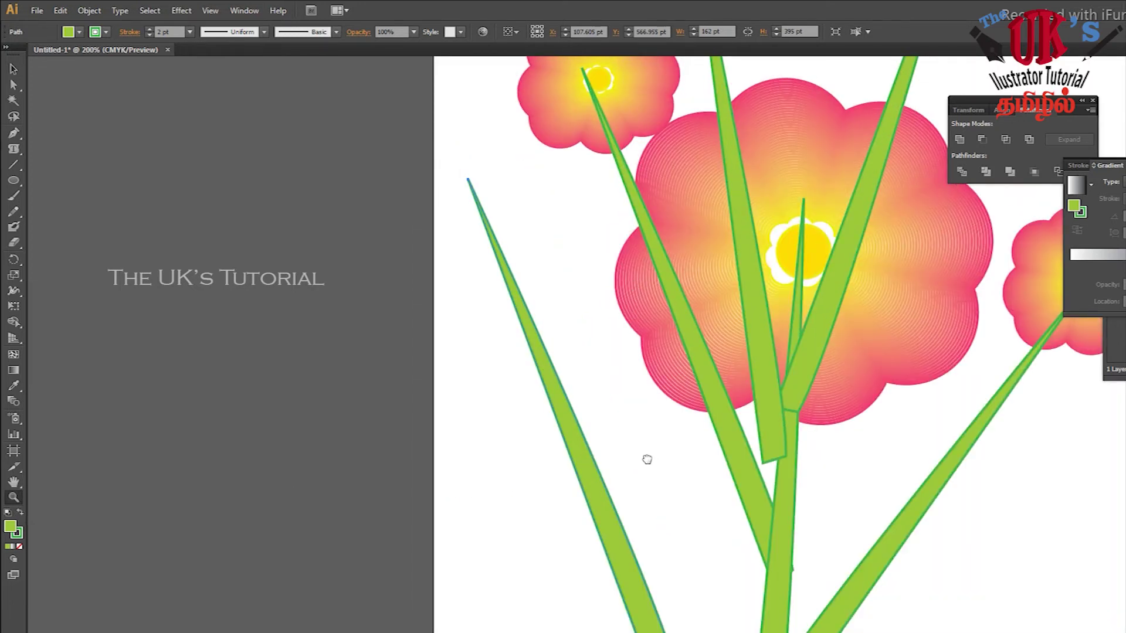
pyautogui.moveTo(645, 460); pyautogui.dragTo(624, 354)
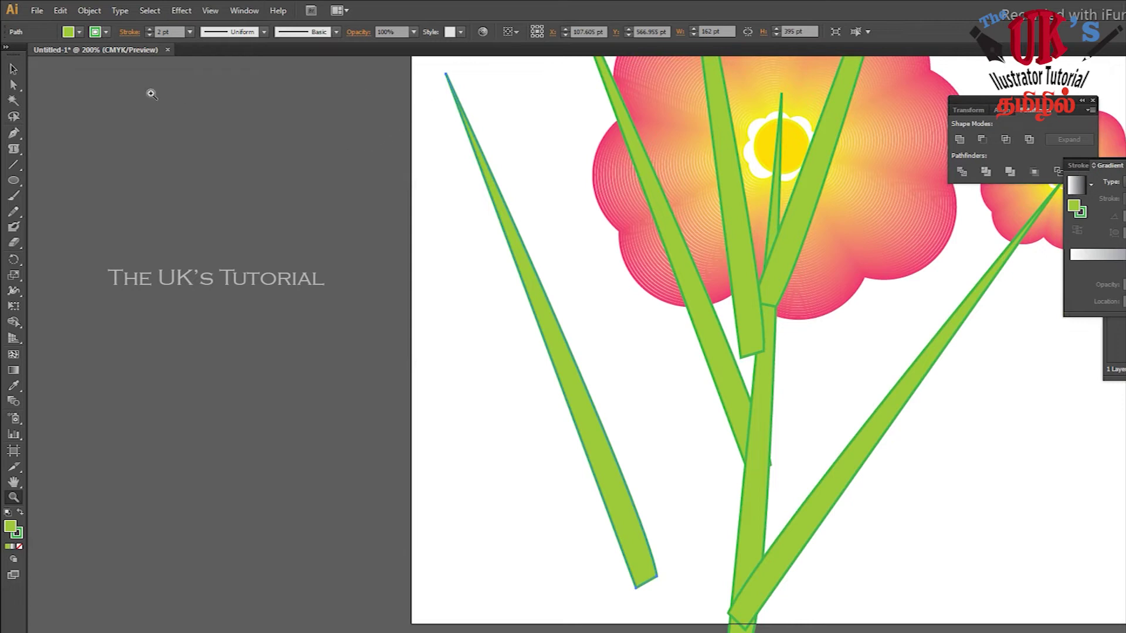
pyautogui.click(13, 86)
# - Add an anchor point to the left leaf and drag its tip down to blunt it
pyautogui.moveTo(18, 133); pyautogui.dragTo(47, 152)
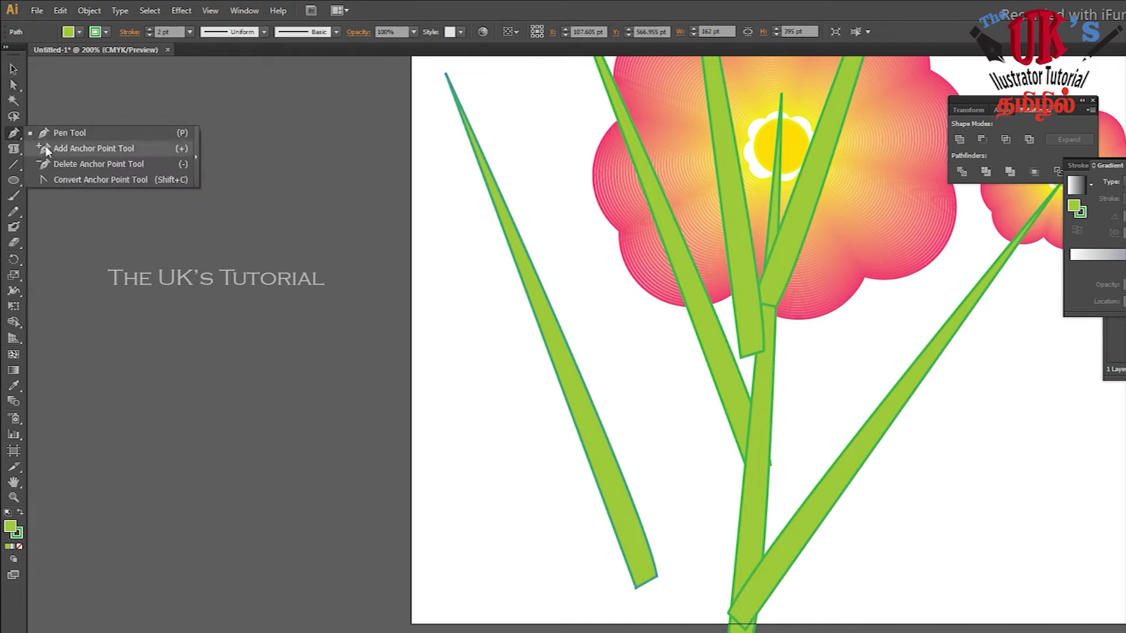
pyautogui.click(47, 149)
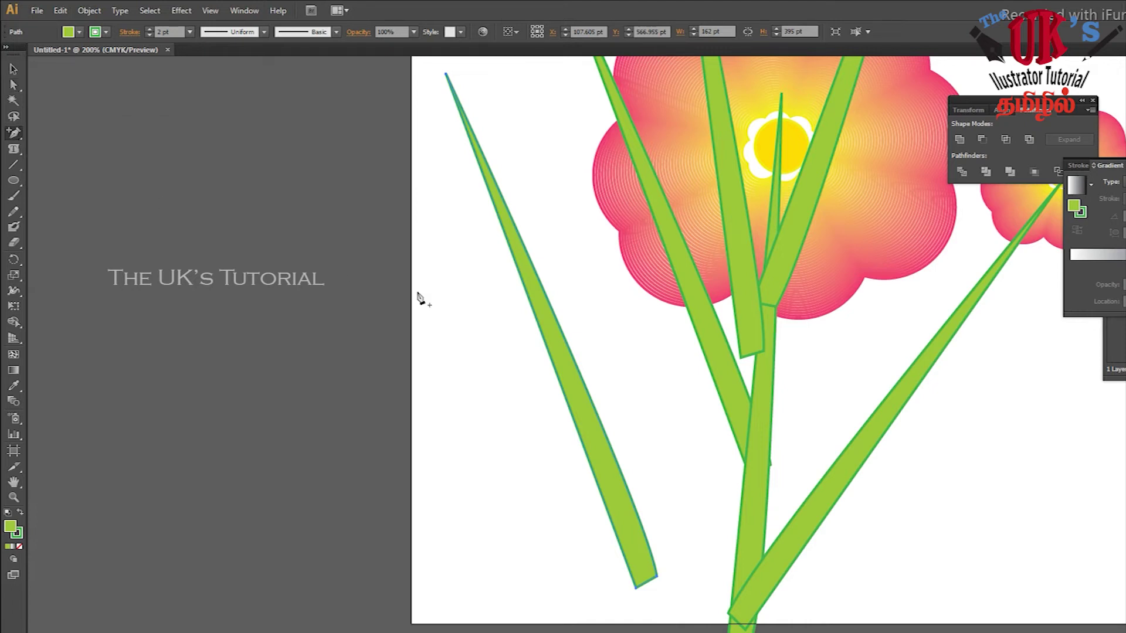
pyautogui.click(486, 182)
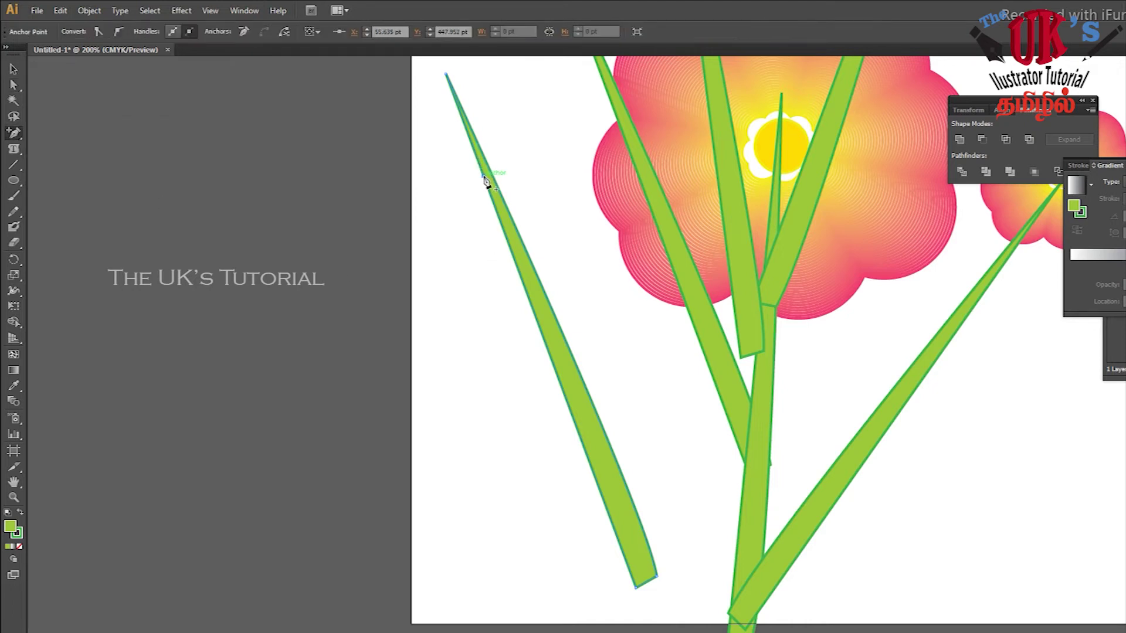
pyautogui.click(17, 84)
pyautogui.moveTo(487, 181); pyautogui.dragTo(453, 251)
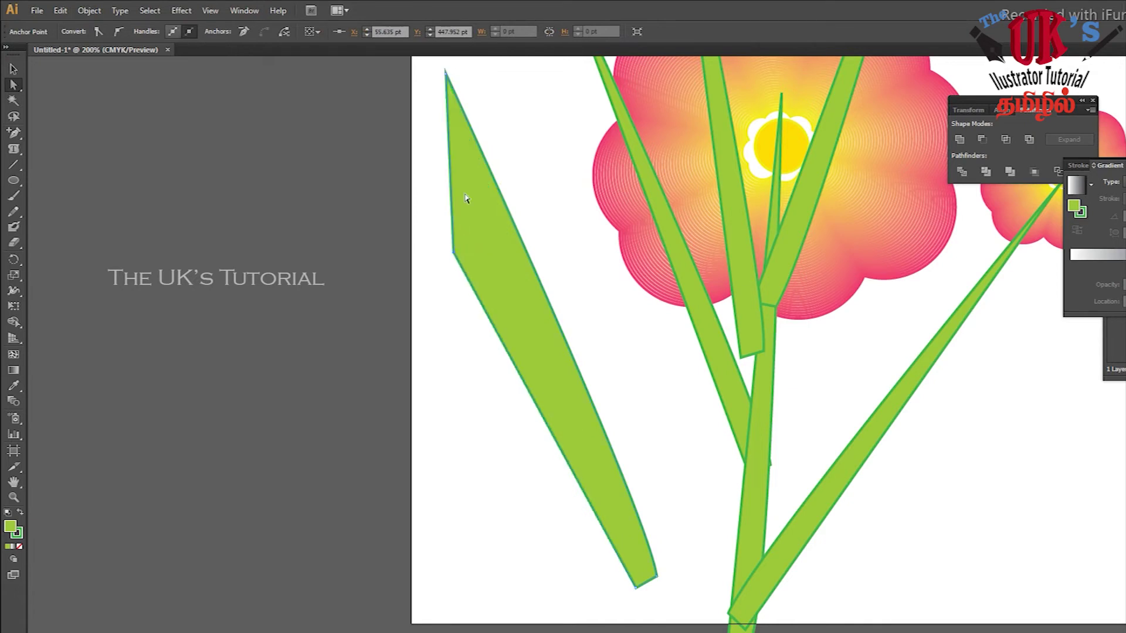
pyautogui.moveTo(451, 79); pyautogui.dragTo(494, 217)
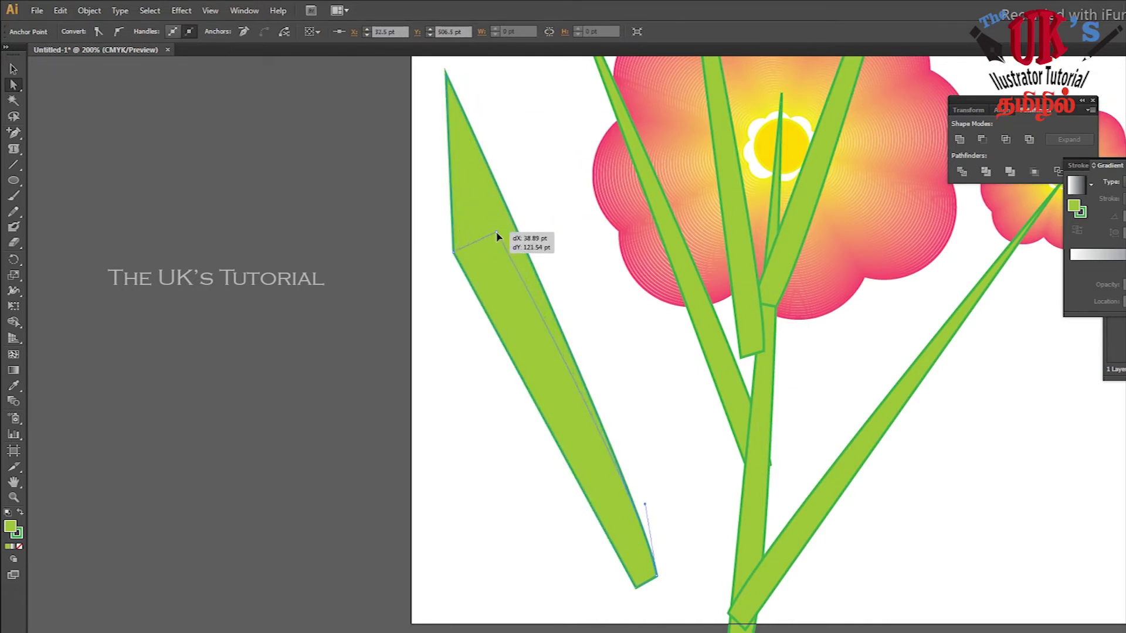
pyautogui.moveTo(494, 214); pyautogui.dragTo(497, 234)
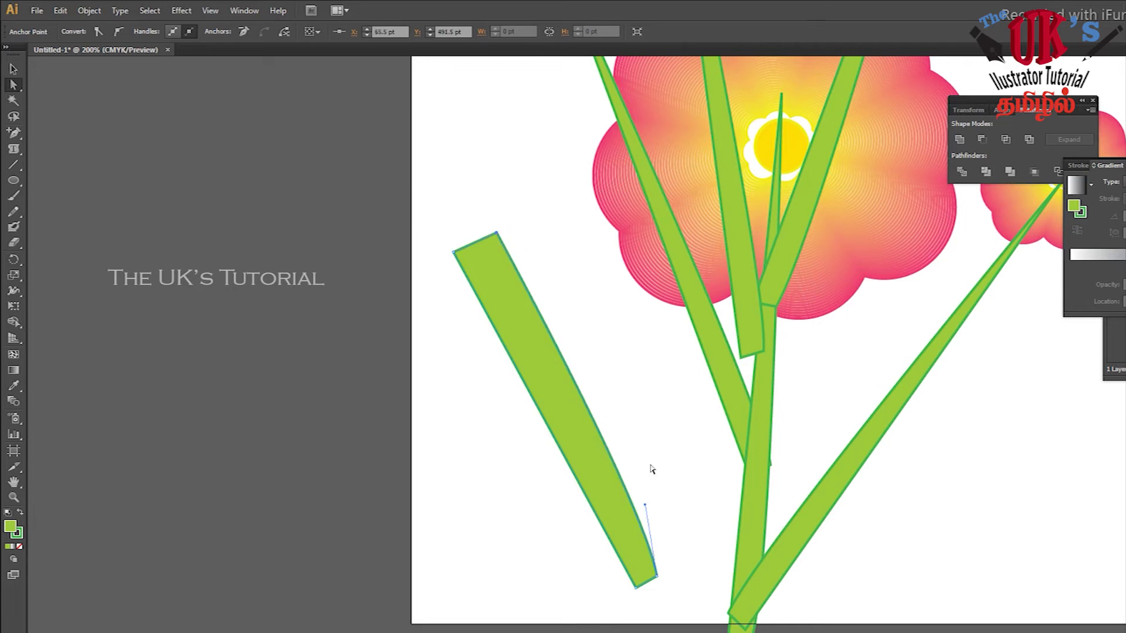
# - Curve the leaf's right edge and shift its top-left corner slightly right
pyautogui.moveTo(645, 505); pyautogui.dragTo(643, 444)
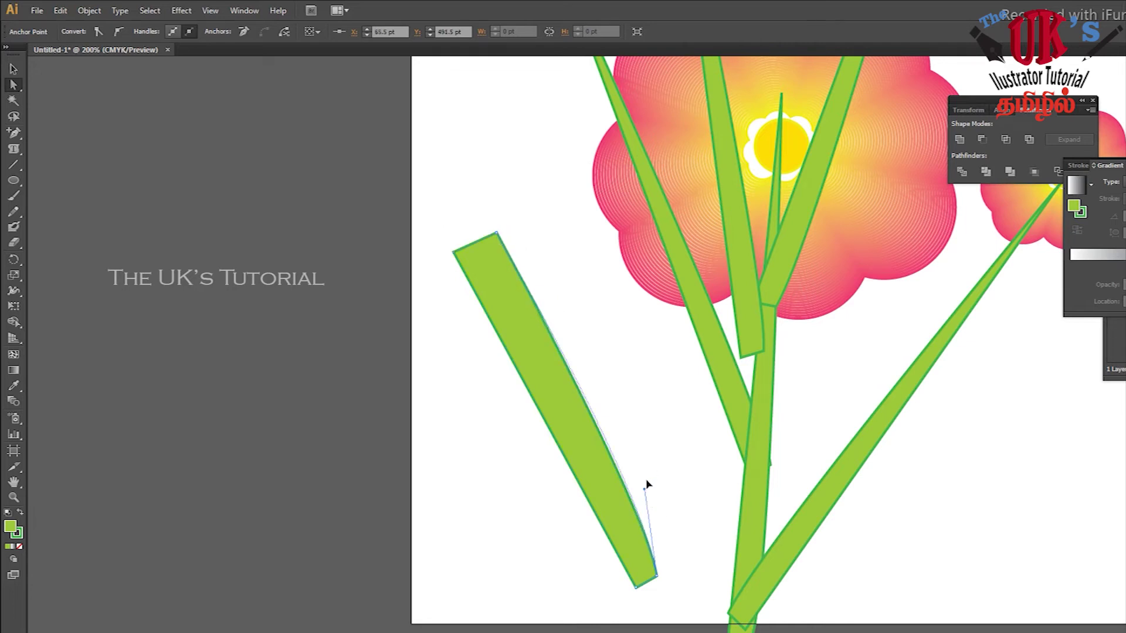
pyautogui.click(635, 587)
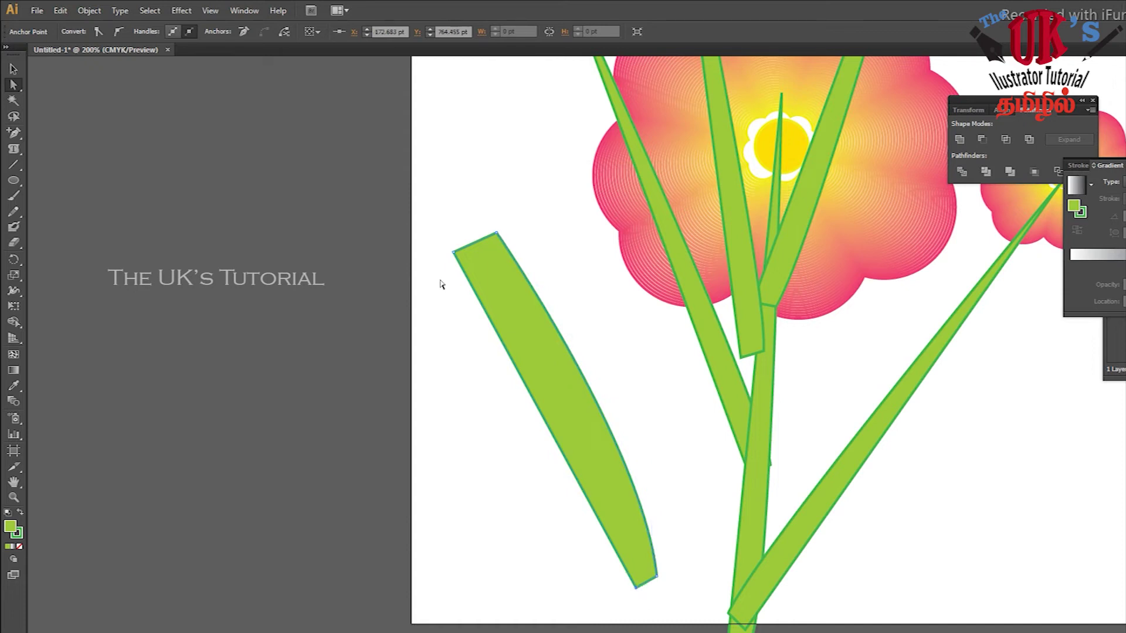
pyautogui.click(455, 254)
pyautogui.moveTo(455, 254); pyautogui.dragTo(464, 250)
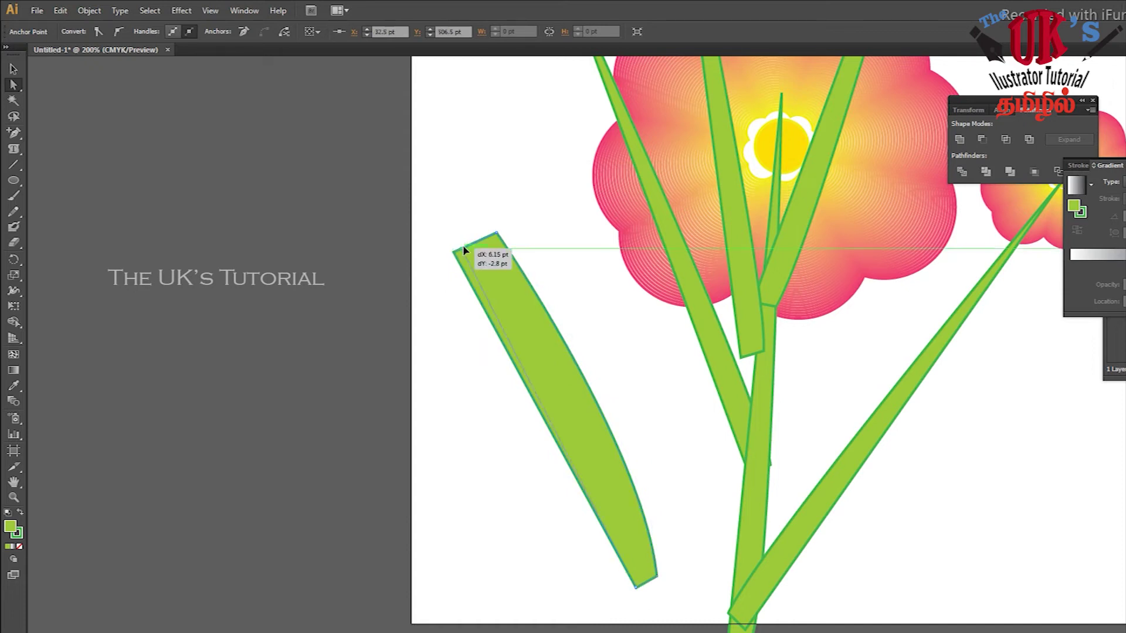
pyautogui.click(522, 208)
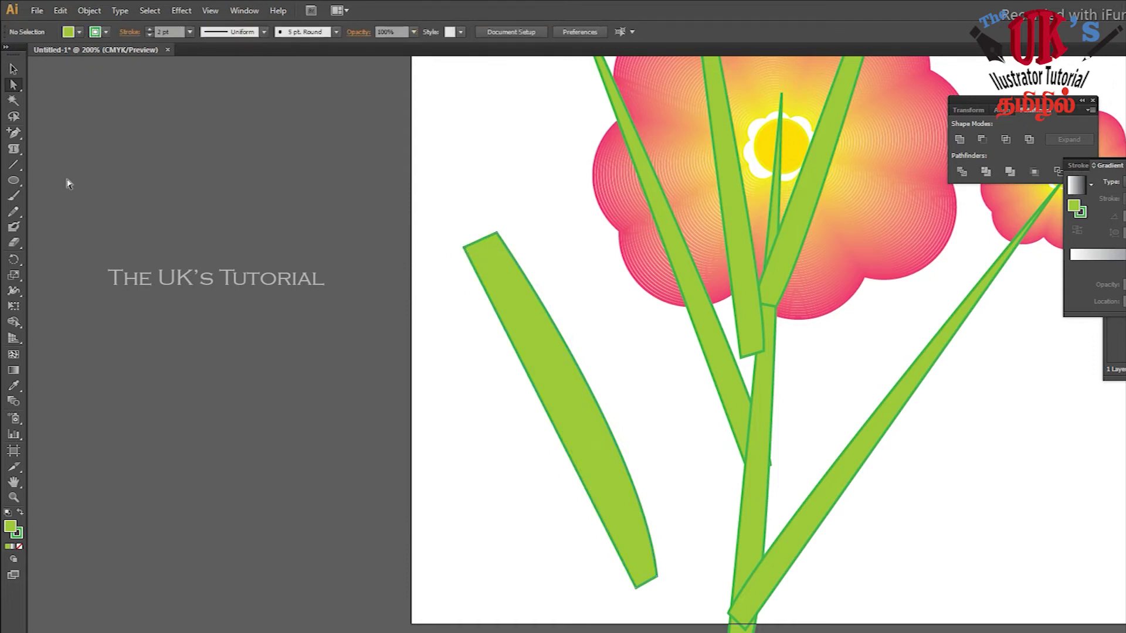
pyautogui.click(17, 138)
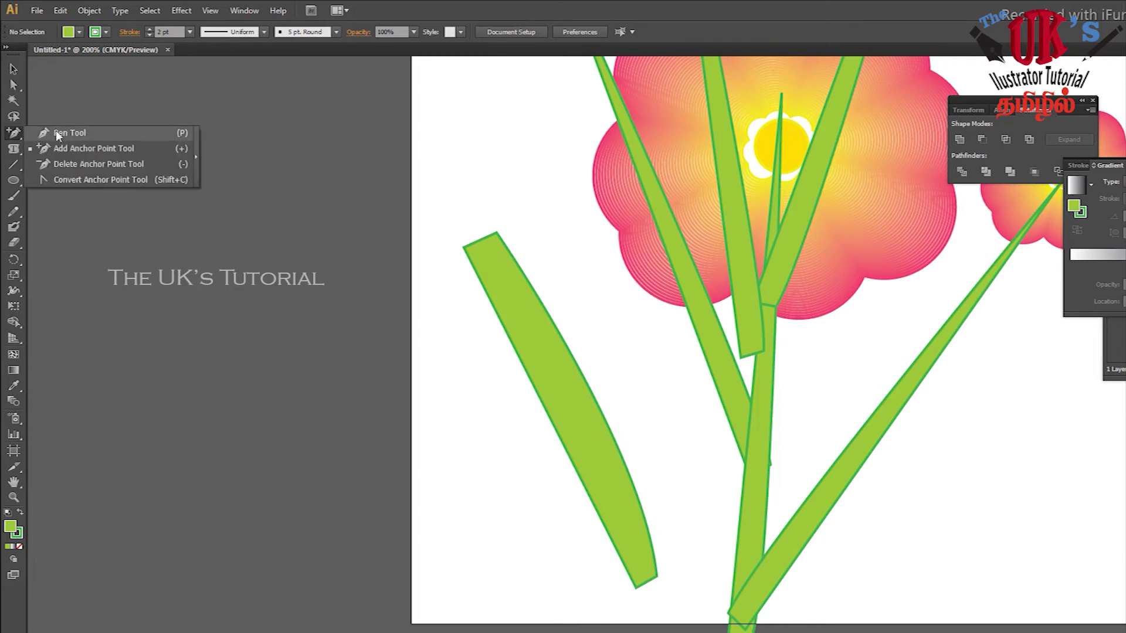
# - Draw a thin leaf shape with the Pen Tool along the wide left leaf's top
pyautogui.moveTo(18, 138); pyautogui.dragTo(55, 128)
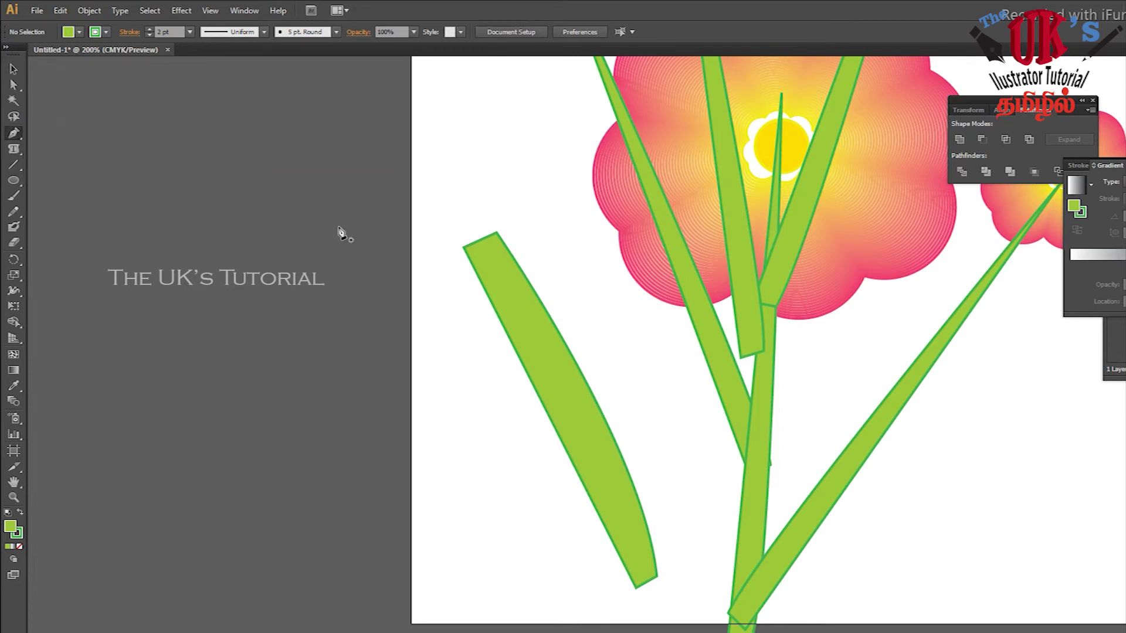
pyautogui.click(463, 248)
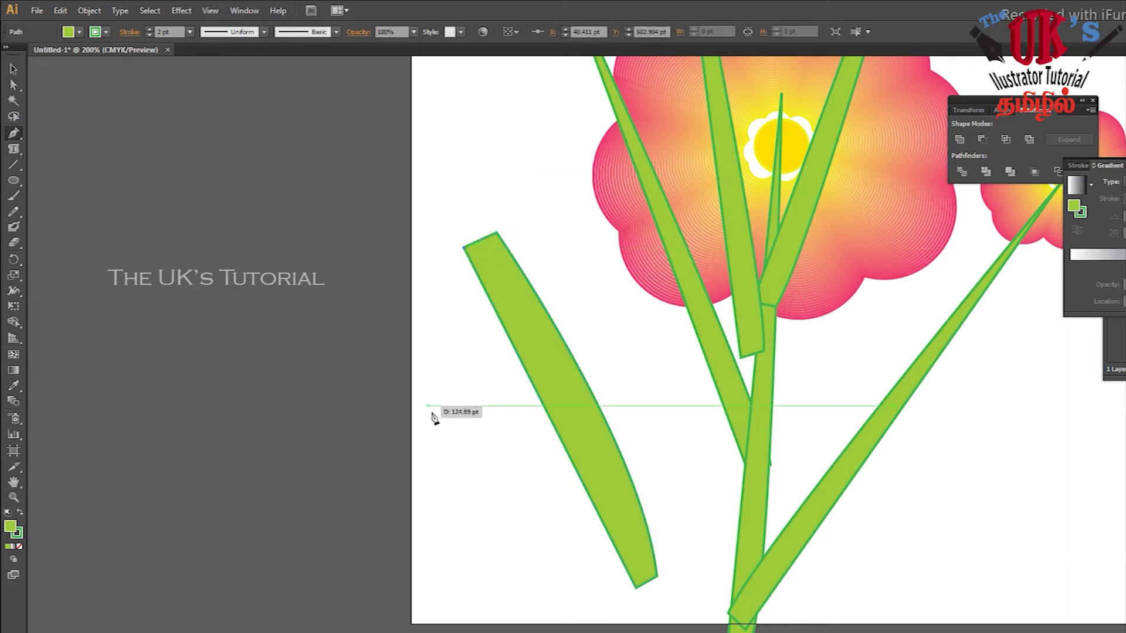
pyautogui.moveTo(444, 458); pyautogui.dragTo(460, 533)
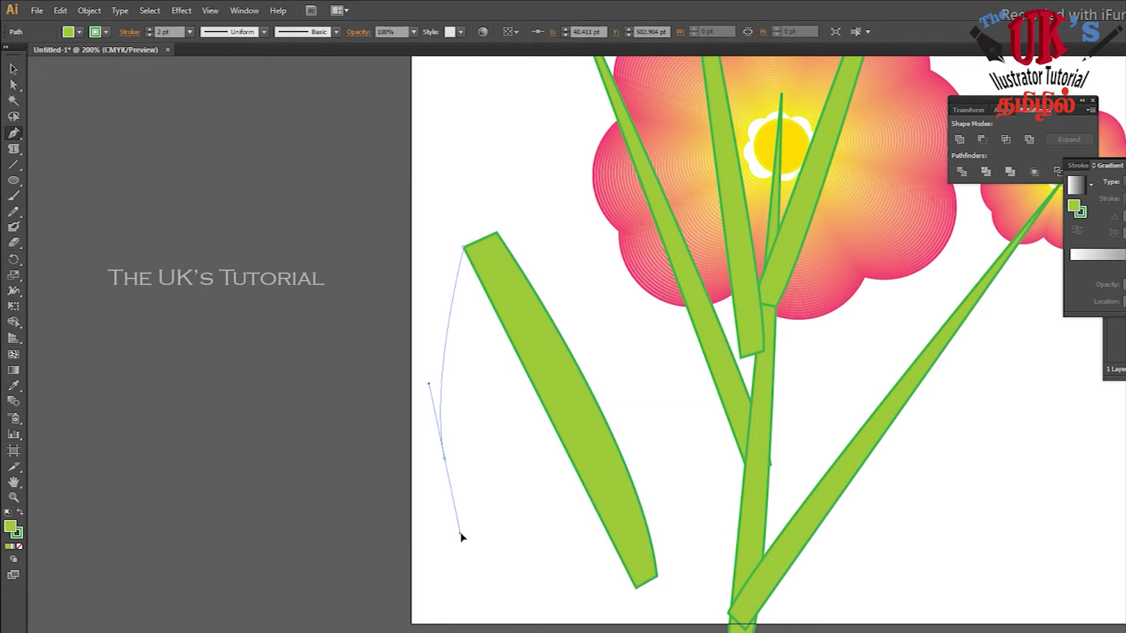
pyautogui.click(444, 459)
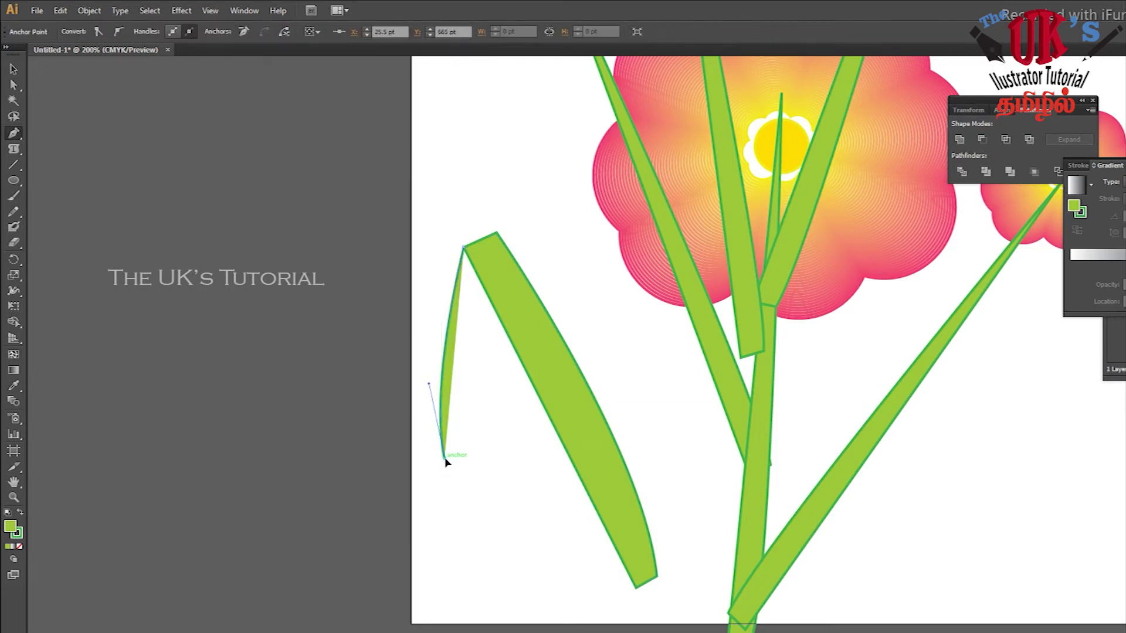
pyautogui.click(496, 233)
pyautogui.moveTo(496, 234); pyautogui.dragTo(463, 247)
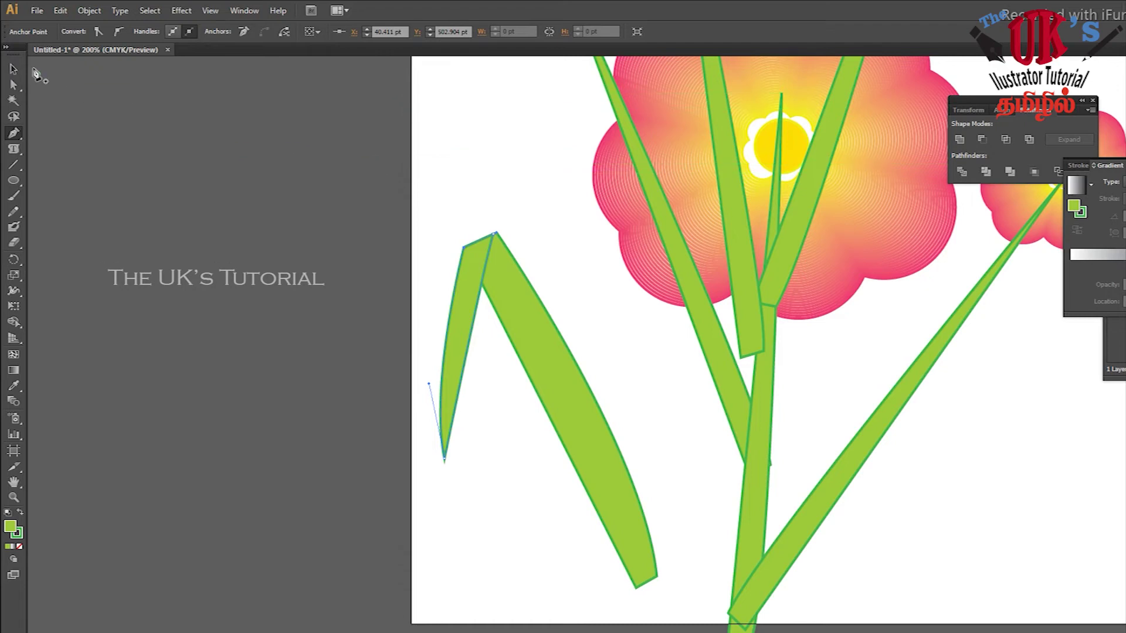
# - Send the thin leaf behind the wide leaf using Arrange > Send to Back
pyautogui.click(13, 70)
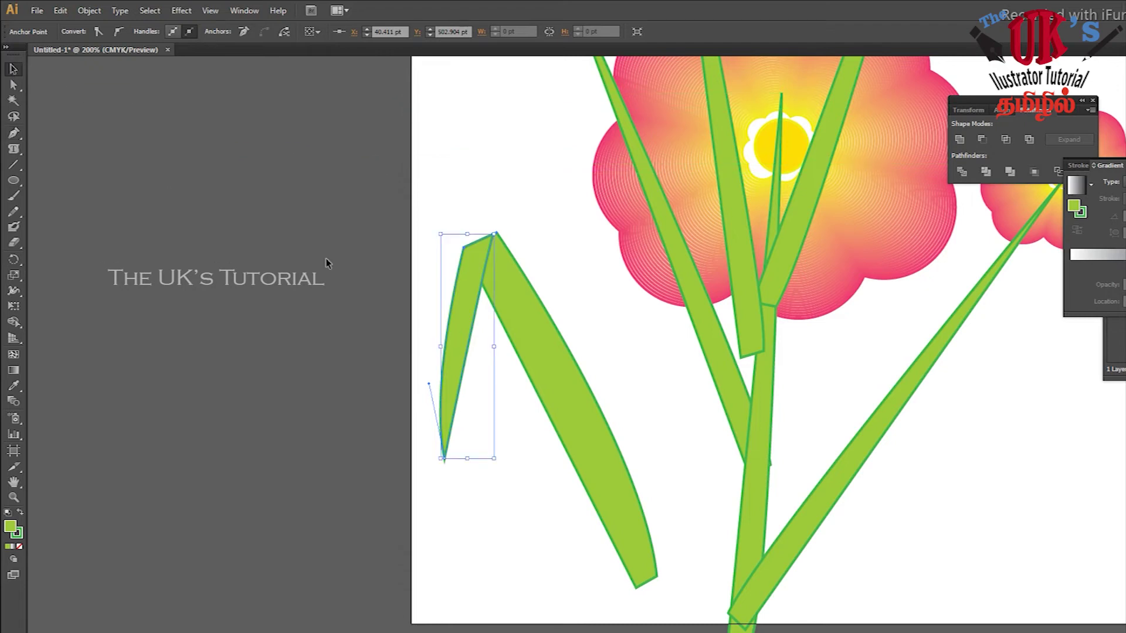
pyautogui.rightClick(455, 314)
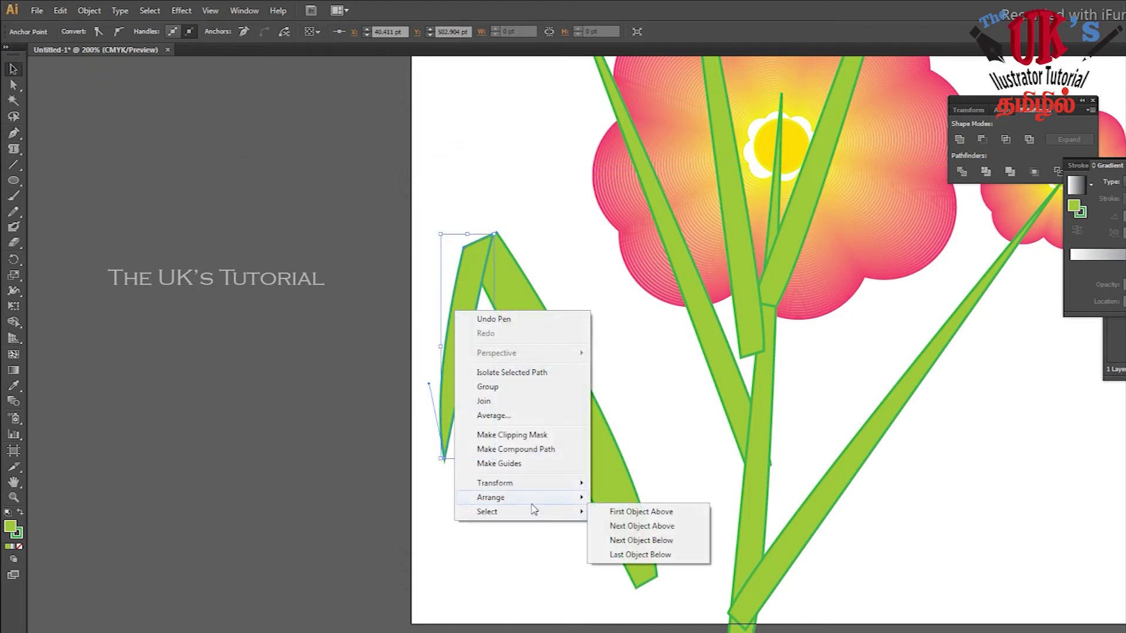
pyautogui.click(640, 538)
pyautogui.click(504, 198)
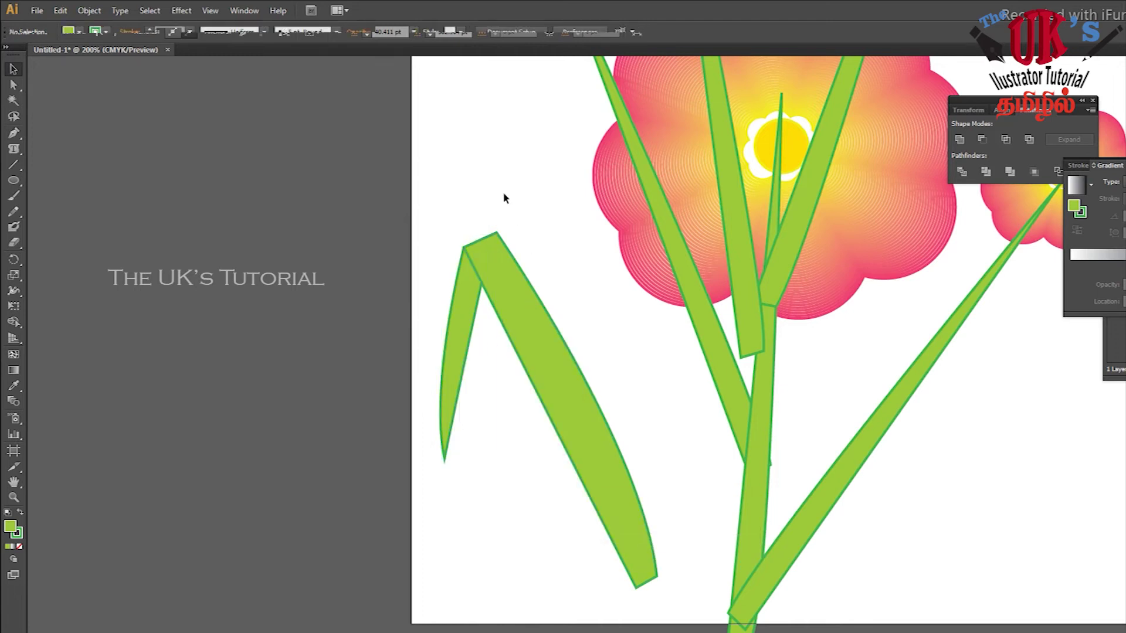
pyautogui.click(469, 290)
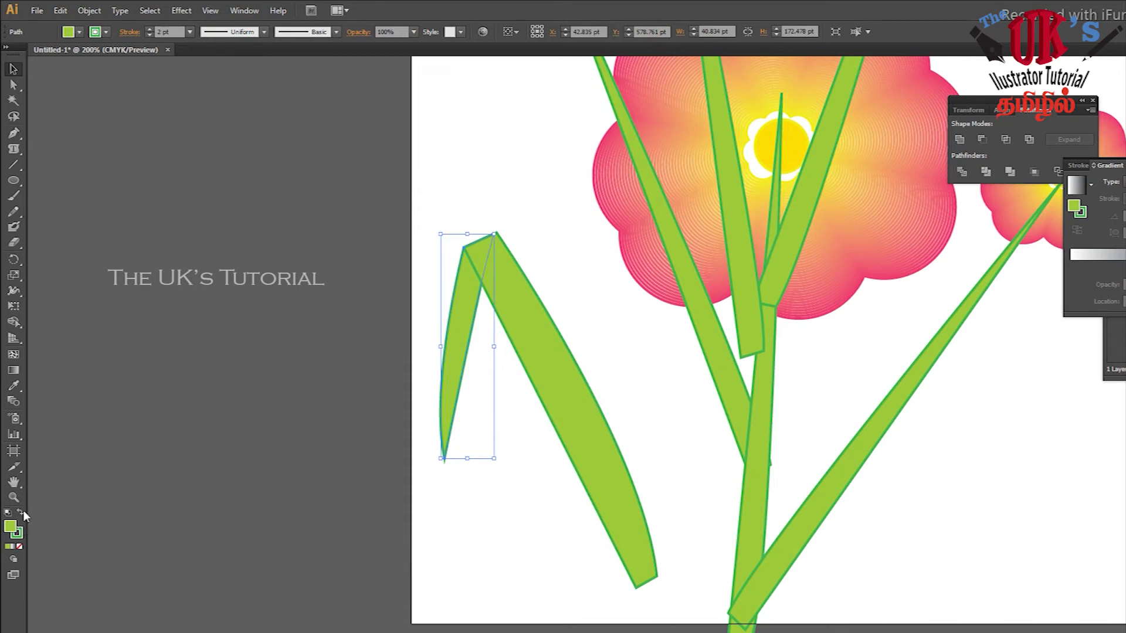
# - Swap the thin leaf's fill and stroke for a solid darker green, with stroke set to None
pyautogui.click(21, 512)
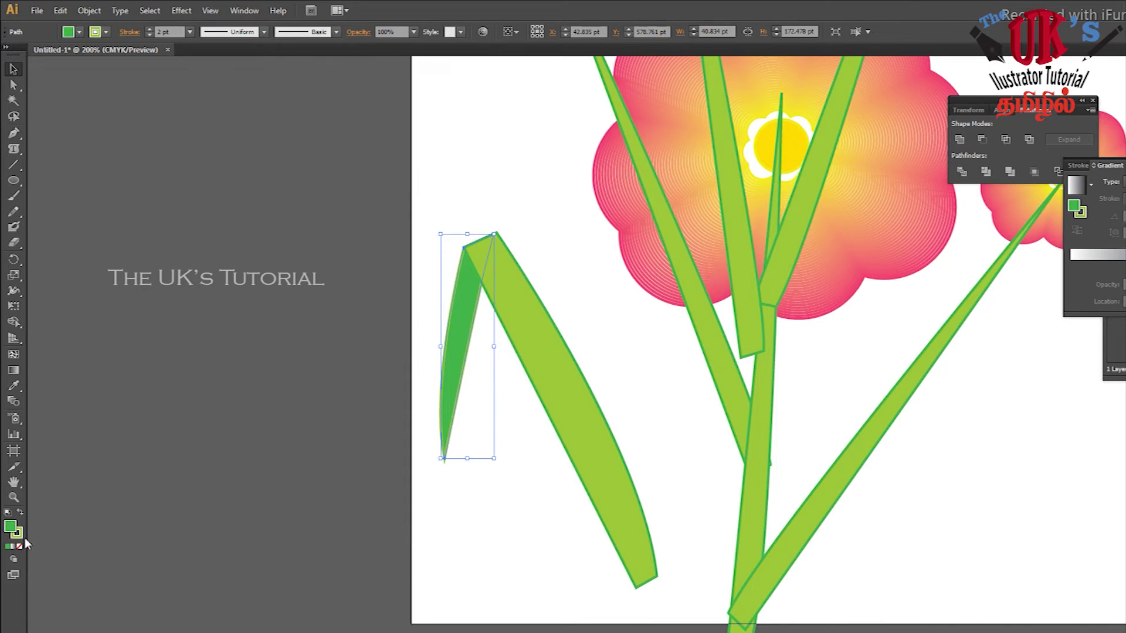
pyautogui.click(21, 535)
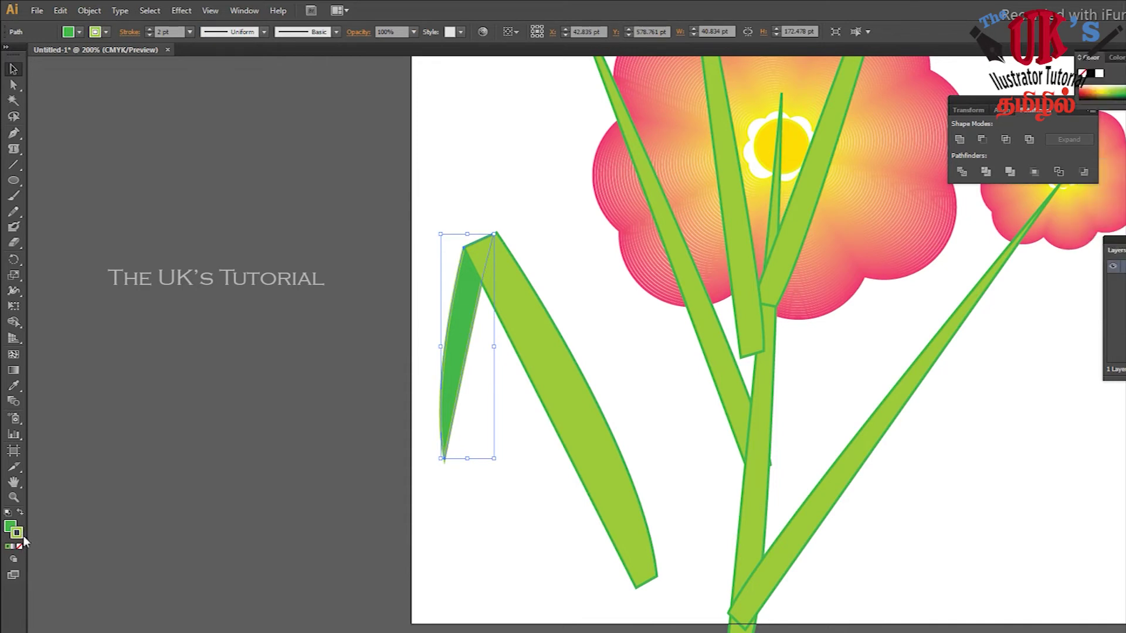
pyautogui.click(19, 546)
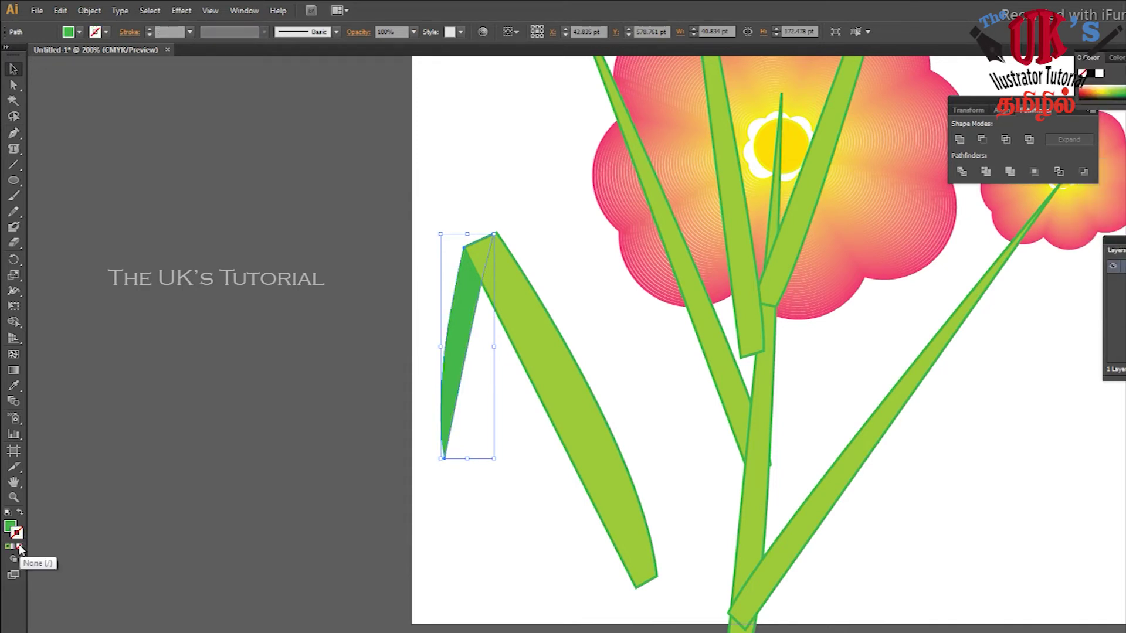
pyautogui.click(512, 194)
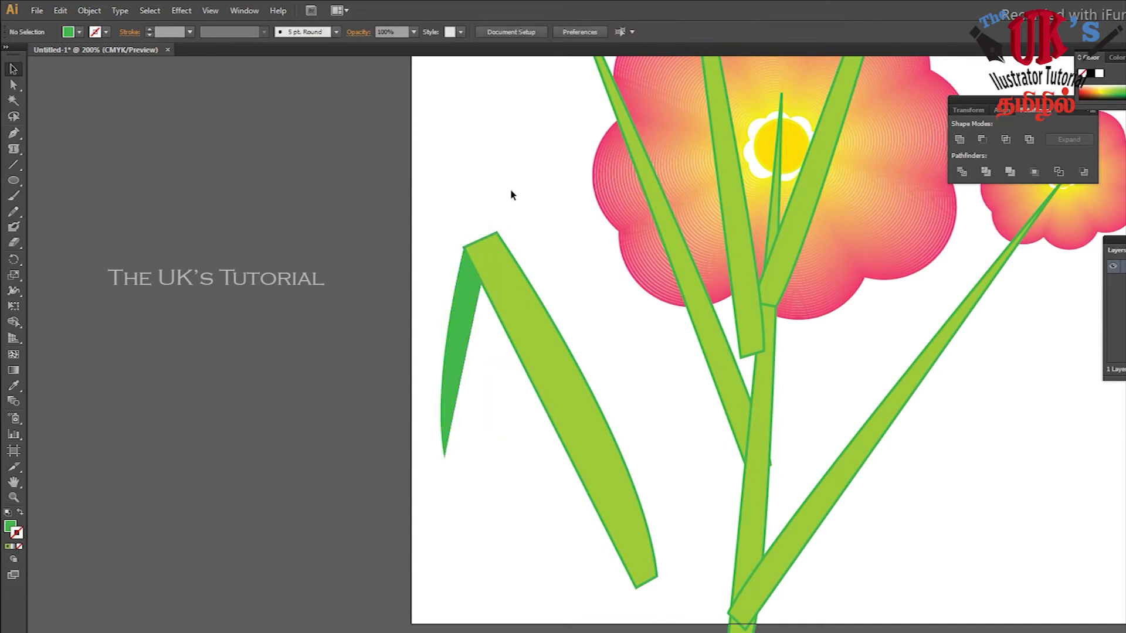
pyautogui.click(461, 295)
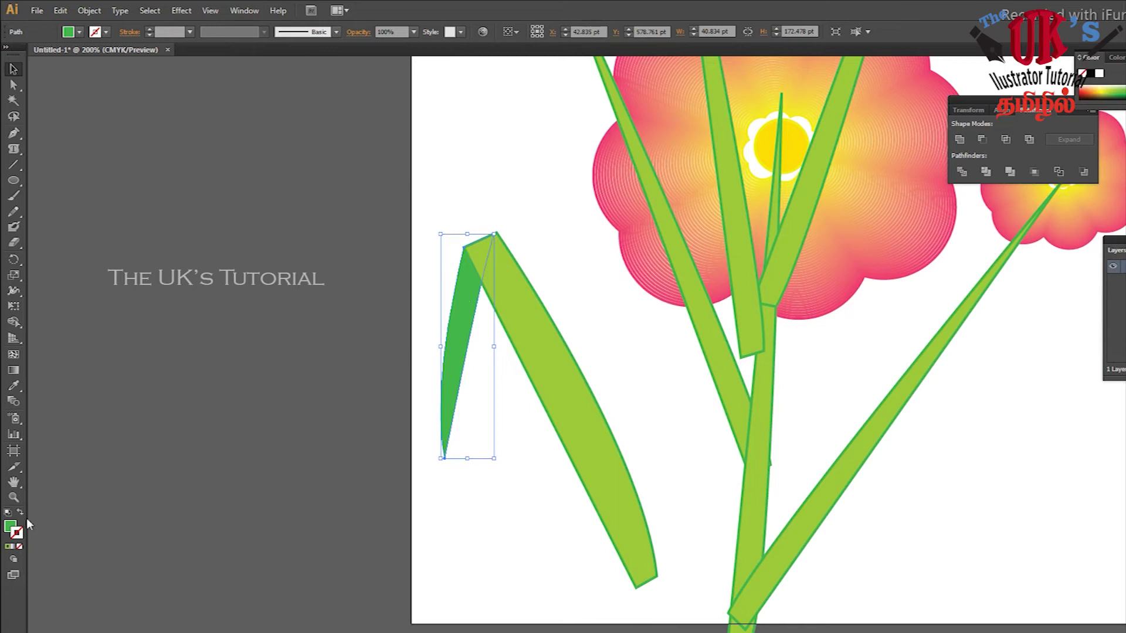
pyautogui.click(13, 547)
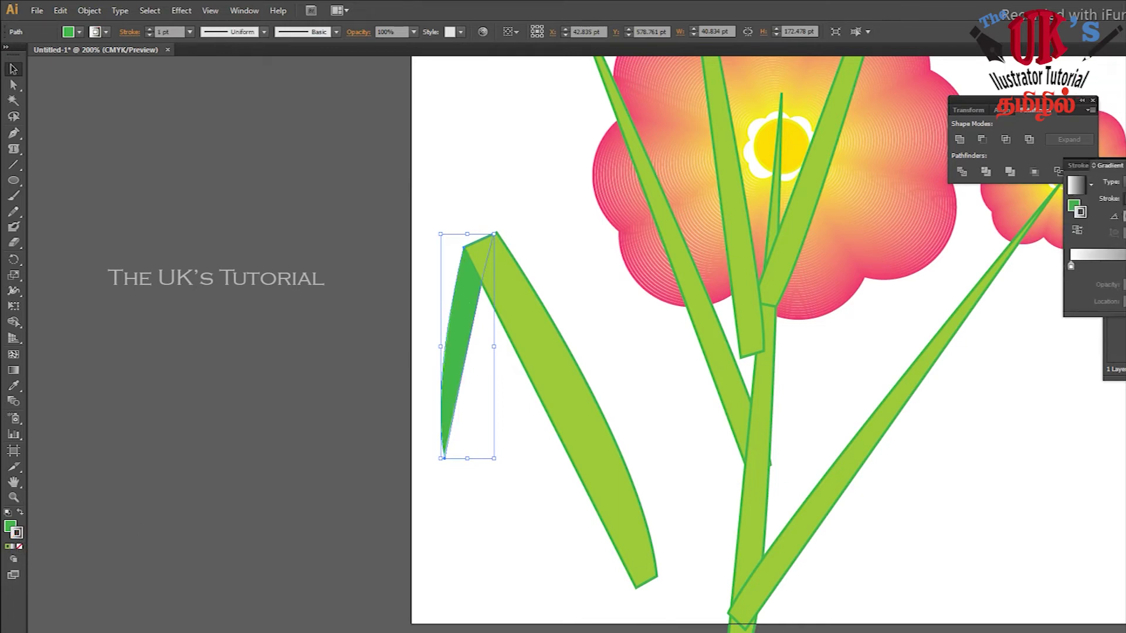
# - Open the Transparency and Gradient panels and give the leaf's fill a Linear gradient
pyautogui.hotkey('shift', 'ctrl', 'F10')
pyautogui.moveTo(614, 145); pyautogui.dragTo(346, 105)
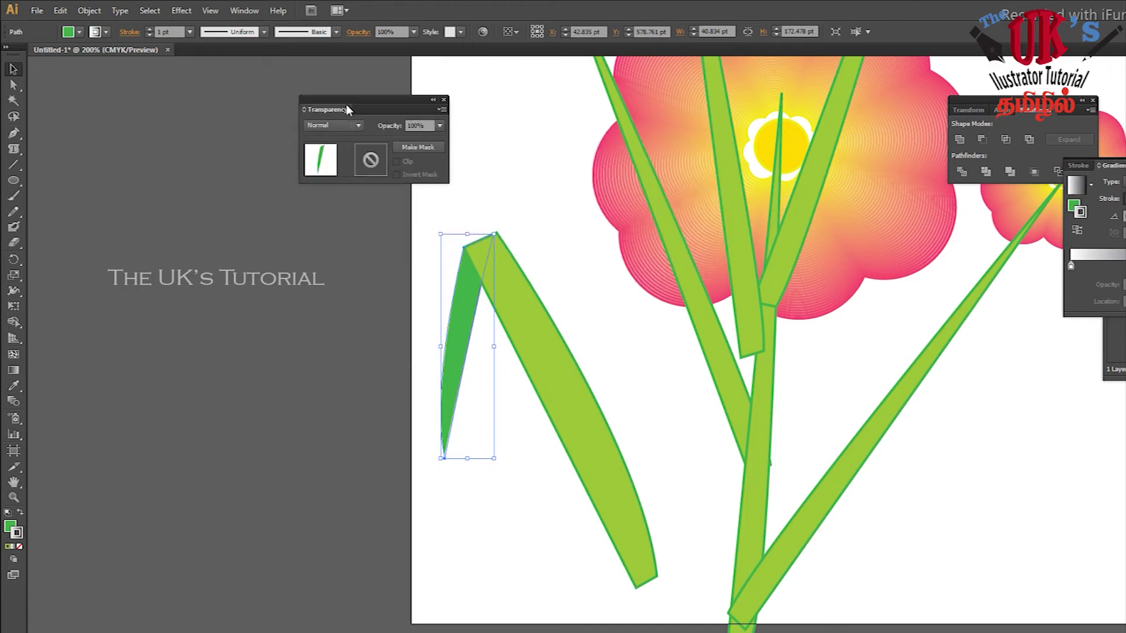
pyautogui.moveTo(1110, 165); pyautogui.dragTo(231, 154)
pyautogui.click(161, 192)
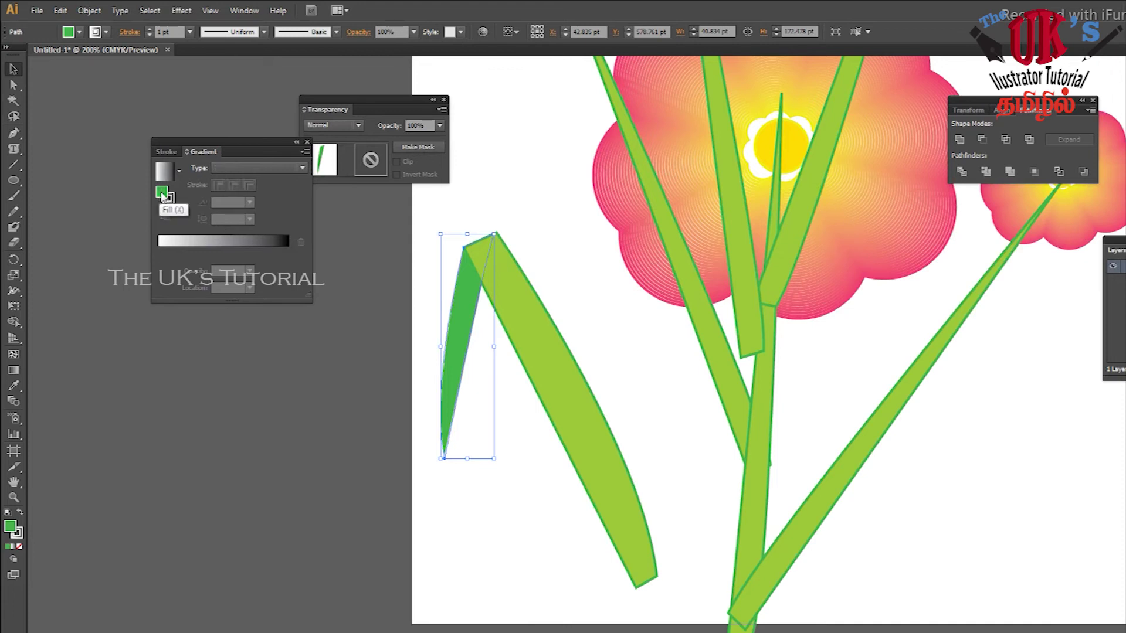
pyautogui.click(280, 170)
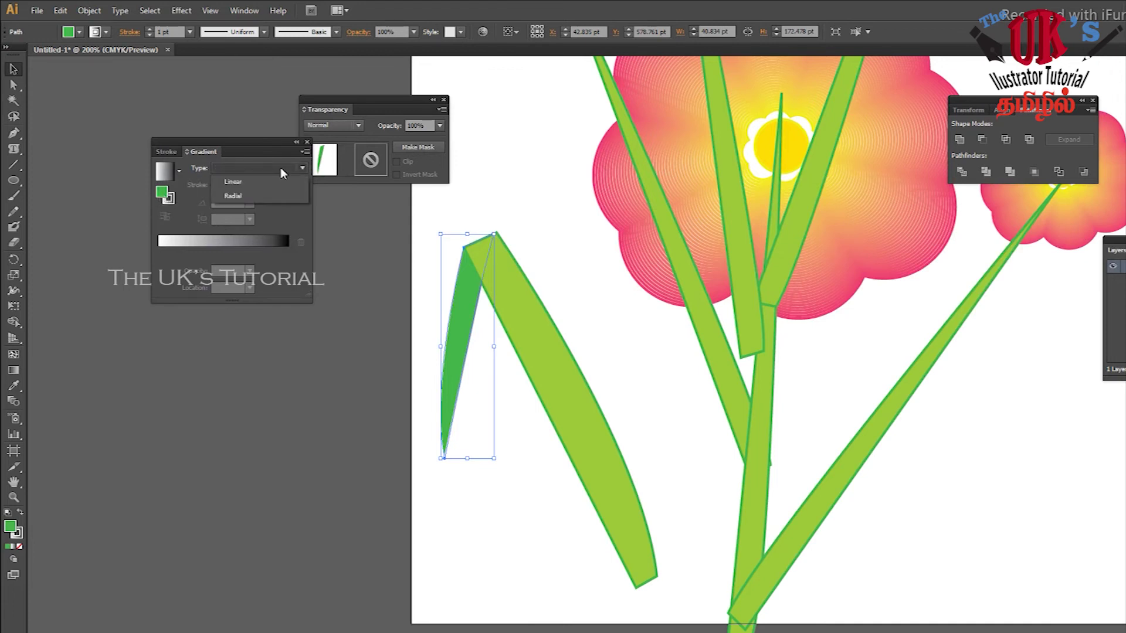
pyautogui.click(262, 178)
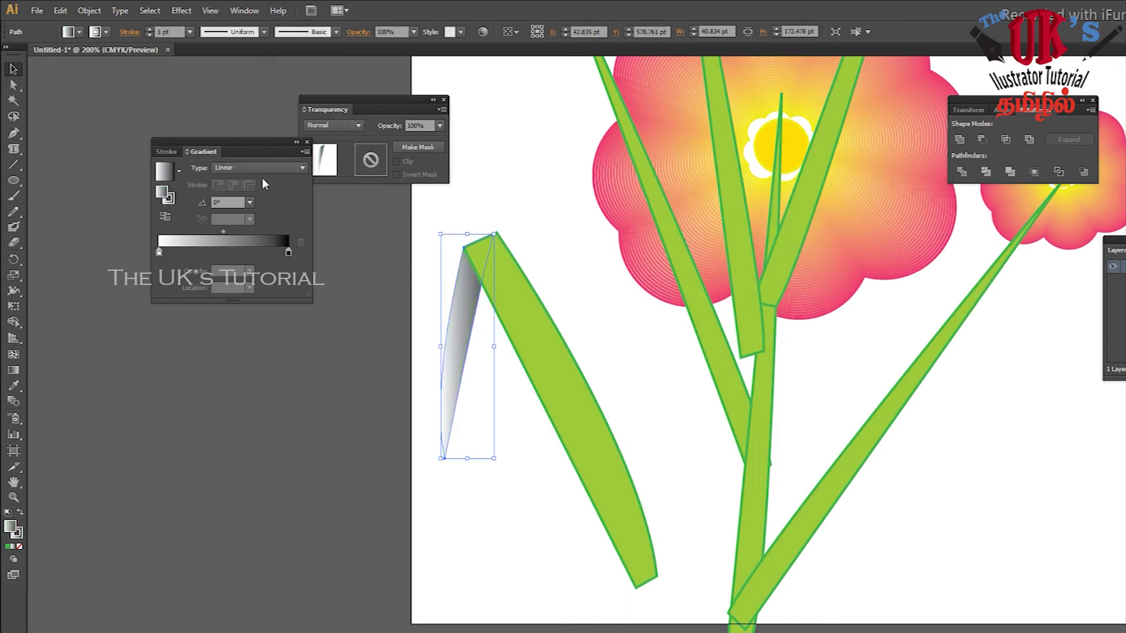
# - Apply the Fading Sky gradient preset at a 180° angle and open the left stop's colour
pyautogui.click(178, 171)
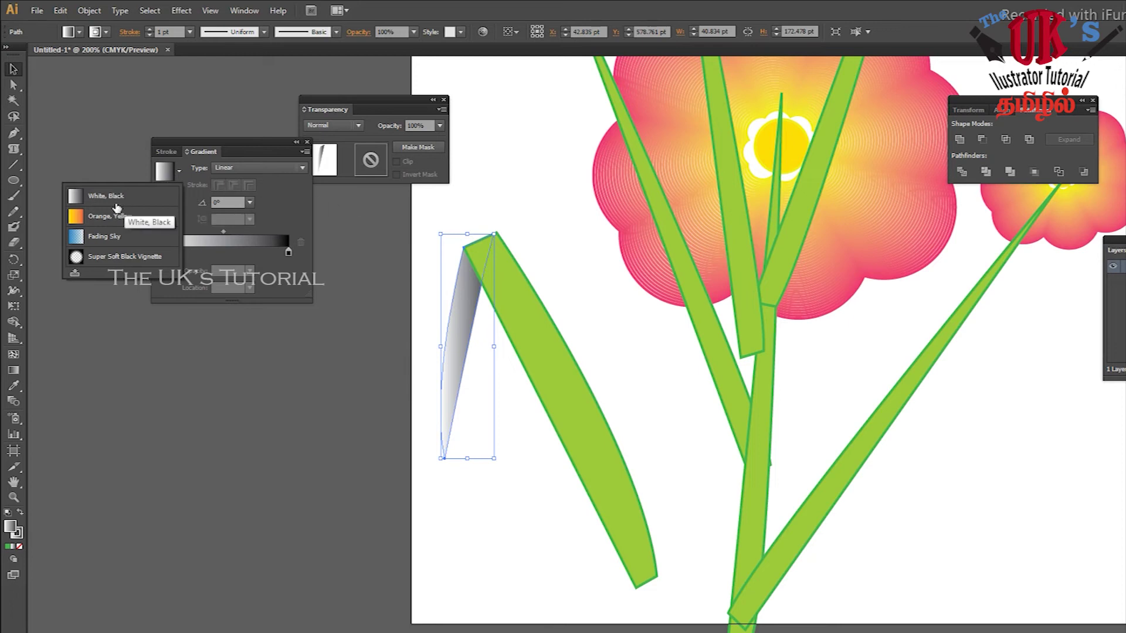
pyautogui.click(91, 236)
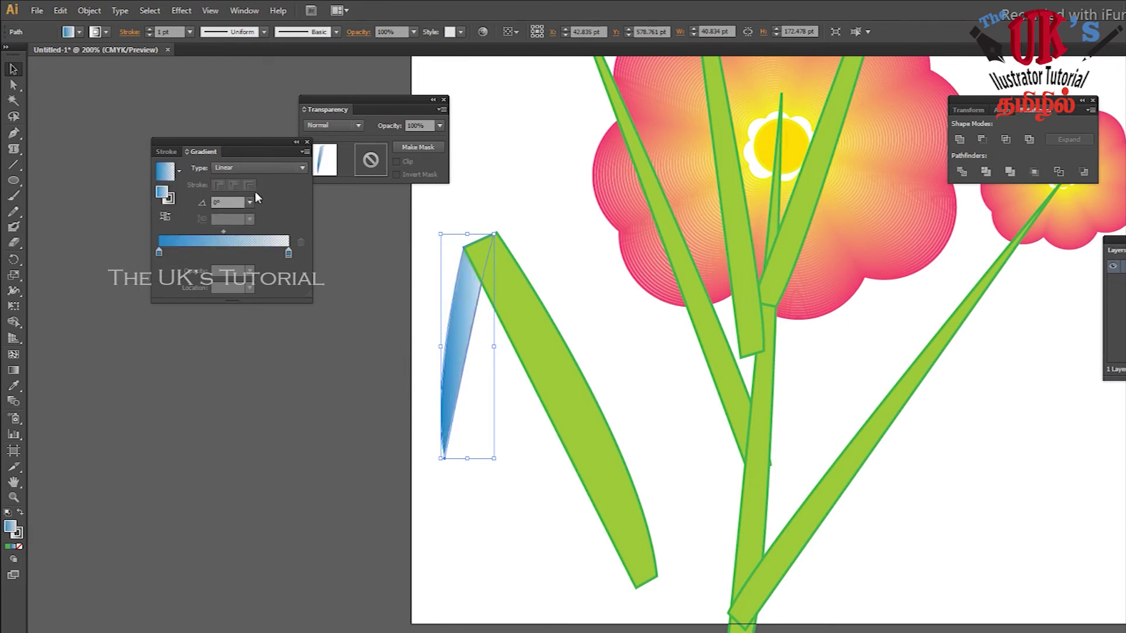
pyautogui.click(233, 199)
pyautogui.write('180')
pyautogui.press('Return')
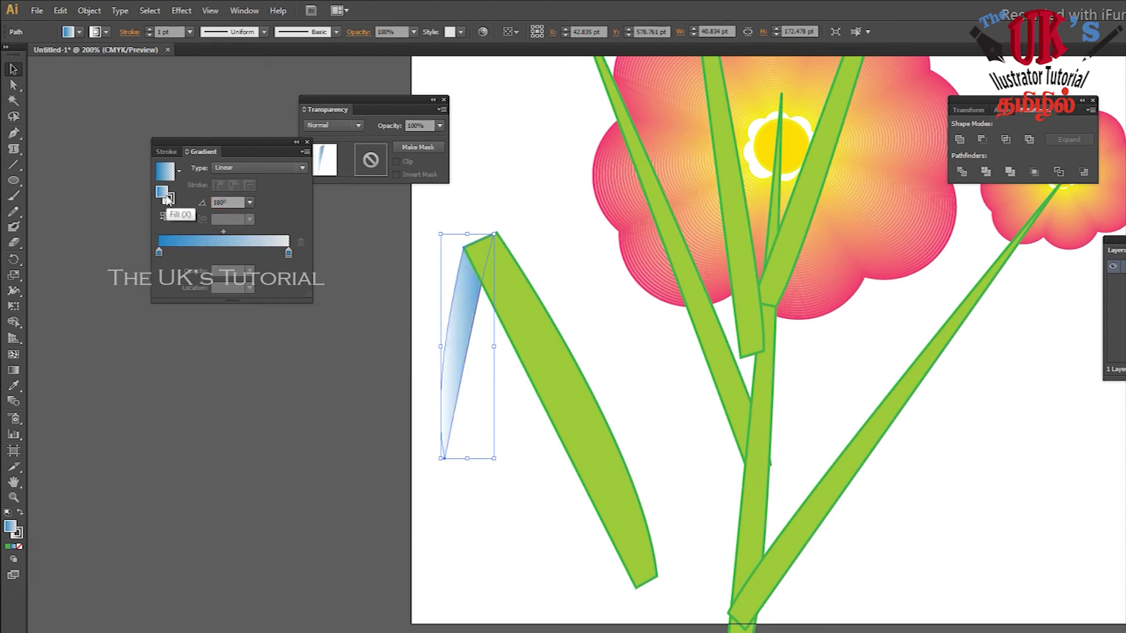
pyautogui.click(159, 253)
pyautogui.doubleClick(159, 253)
pyautogui.doubleClick(159, 253)
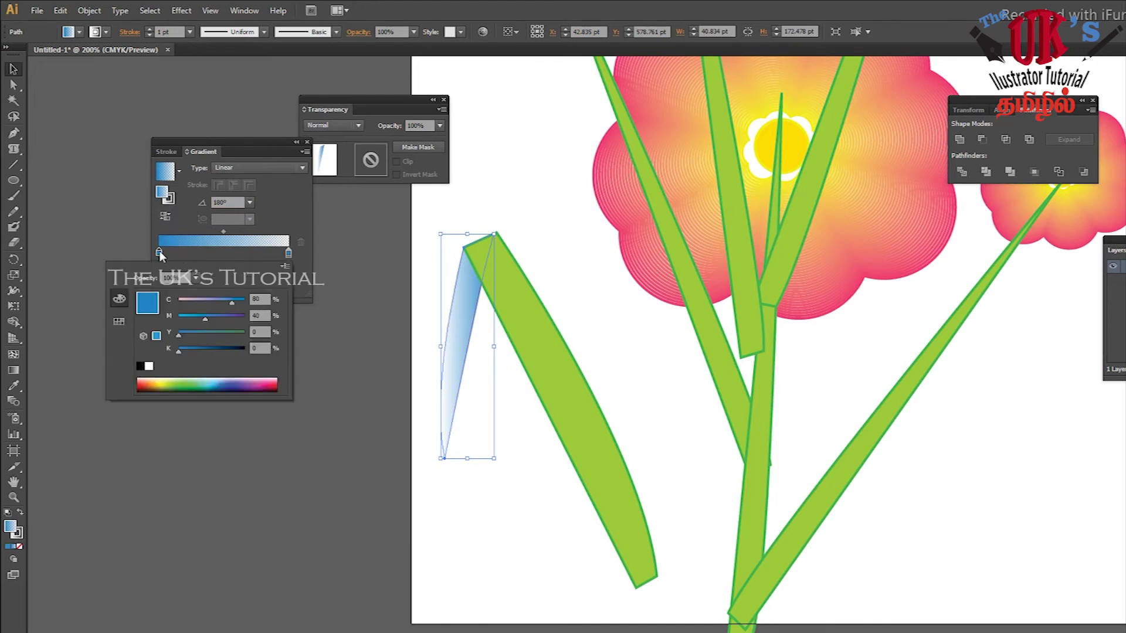
# - Change the left gradient stop to dark green using the CMYK sliders
pyautogui.click(195, 384)
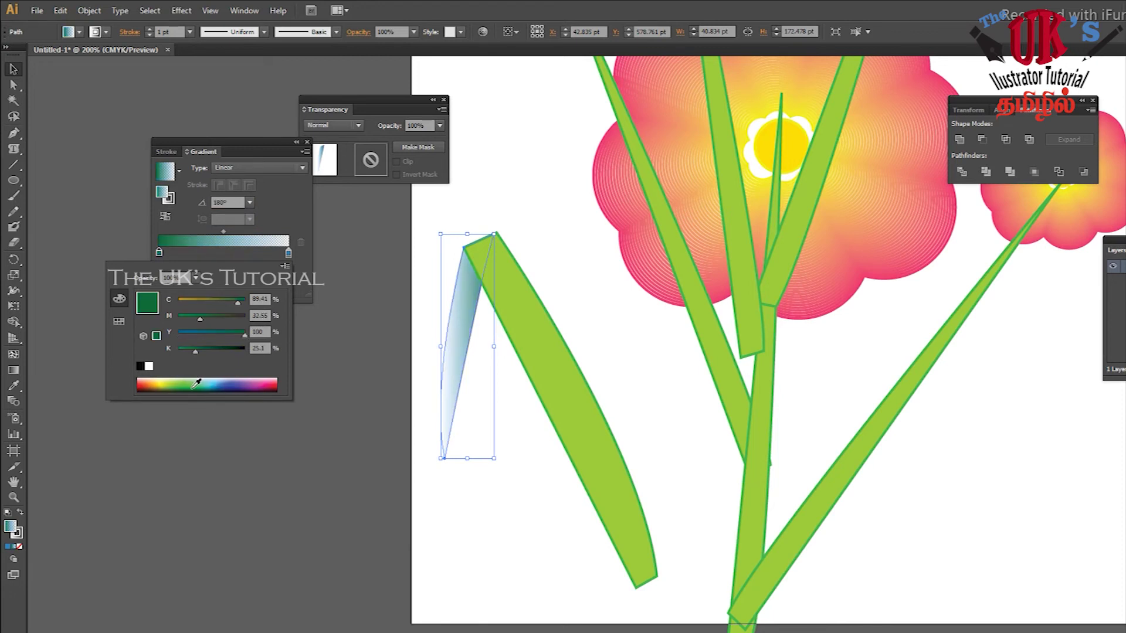
pyautogui.click(199, 387)
pyautogui.click(199, 389)
pyautogui.moveTo(201, 321)
pyautogui.mouseDown()
pyautogui.moveTo(179, 321)
pyautogui.moveTo(189, 320)
pyautogui.mouseUp()
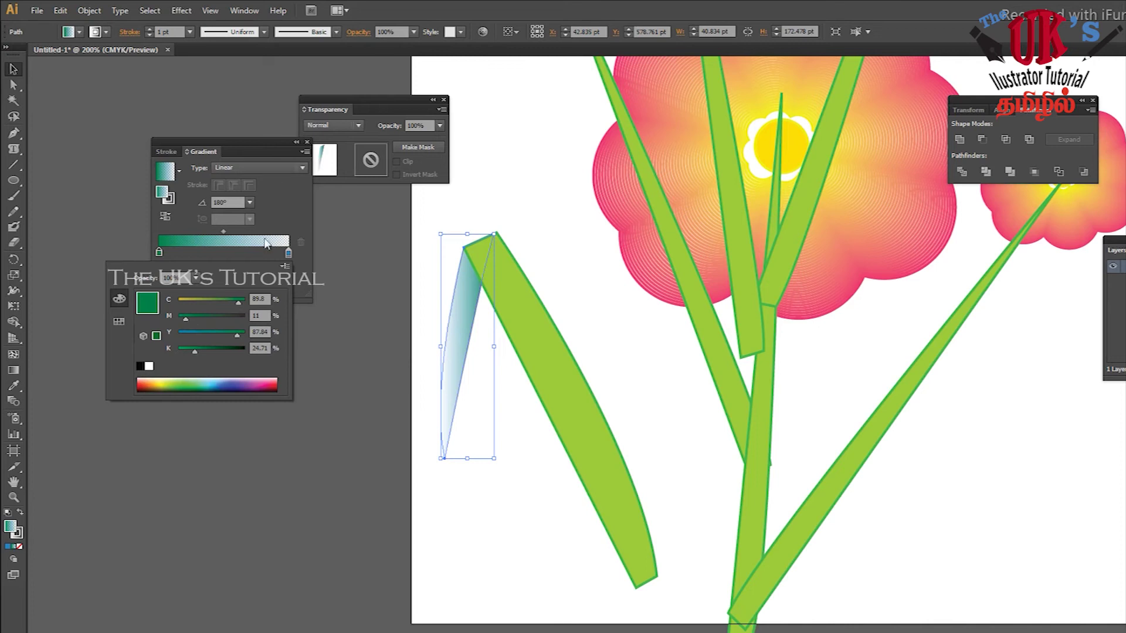
pyautogui.click(190, 382)
pyautogui.click(160, 253)
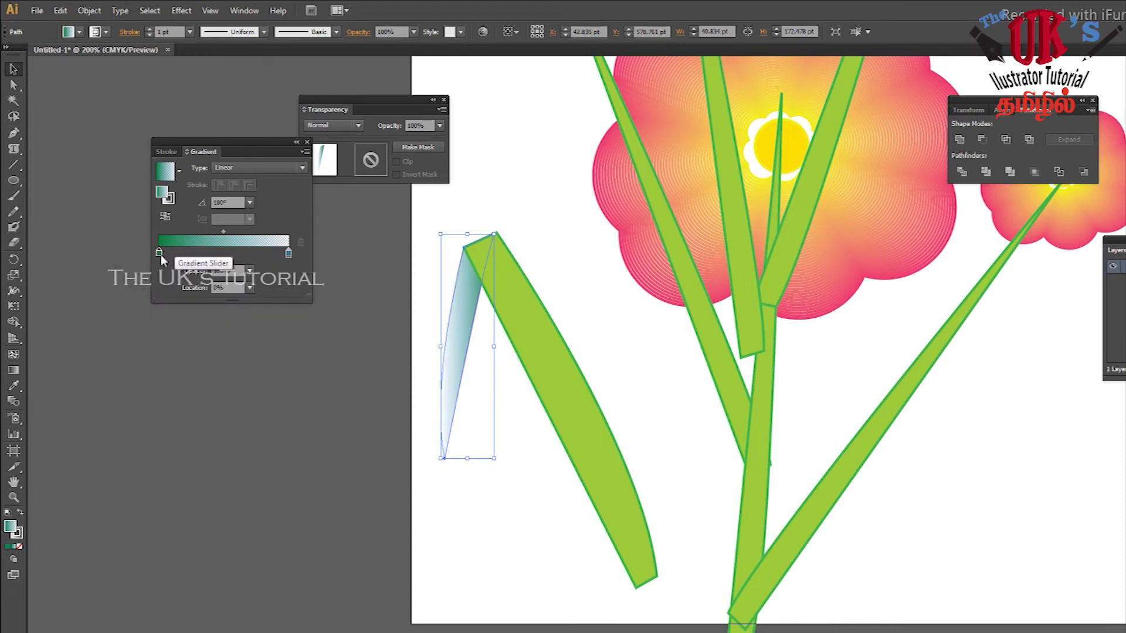
# - Move the green stop to about 39%, darken it further, and reselect the shadow shape
pyautogui.moveTo(159, 254); pyautogui.dragTo(196, 256)
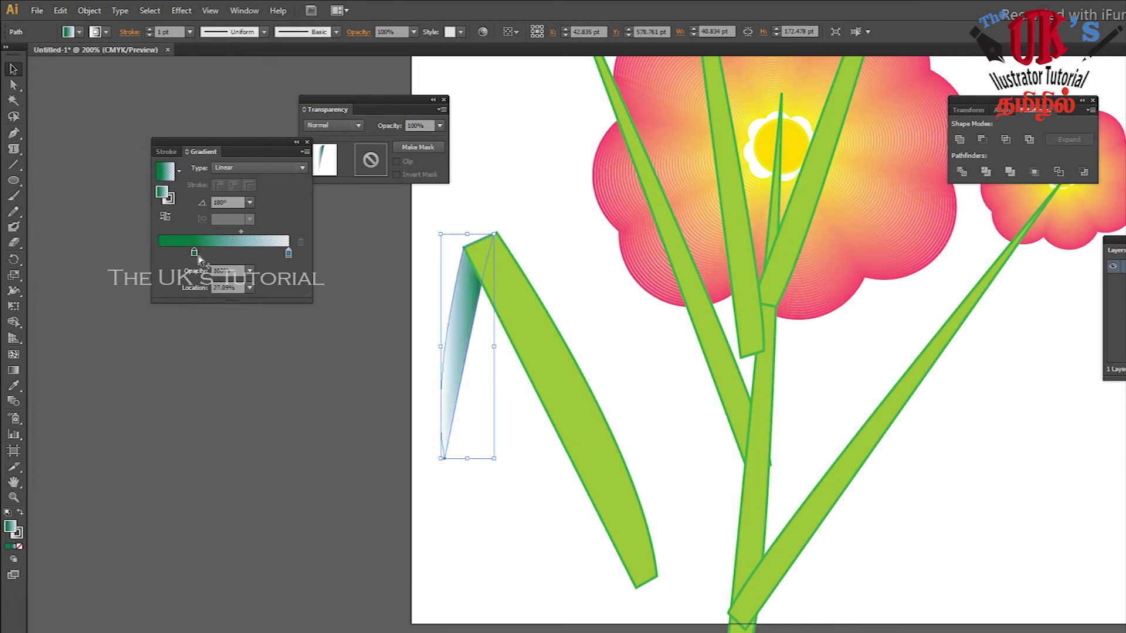
pyautogui.moveTo(197, 258); pyautogui.dragTo(215, 257)
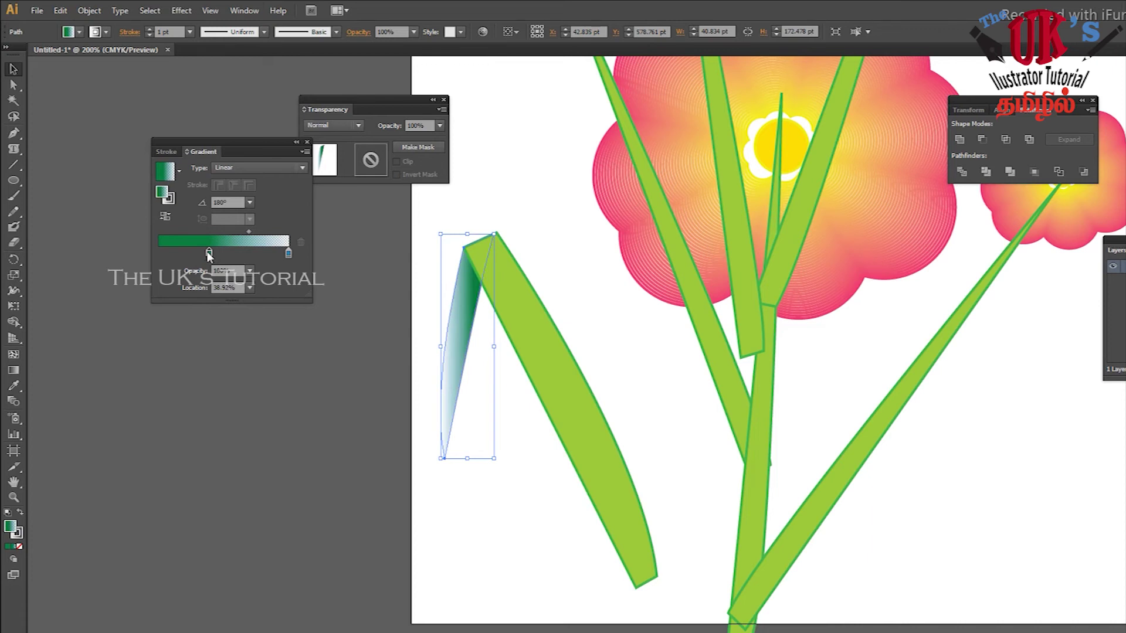
pyautogui.doubleClick(208, 254)
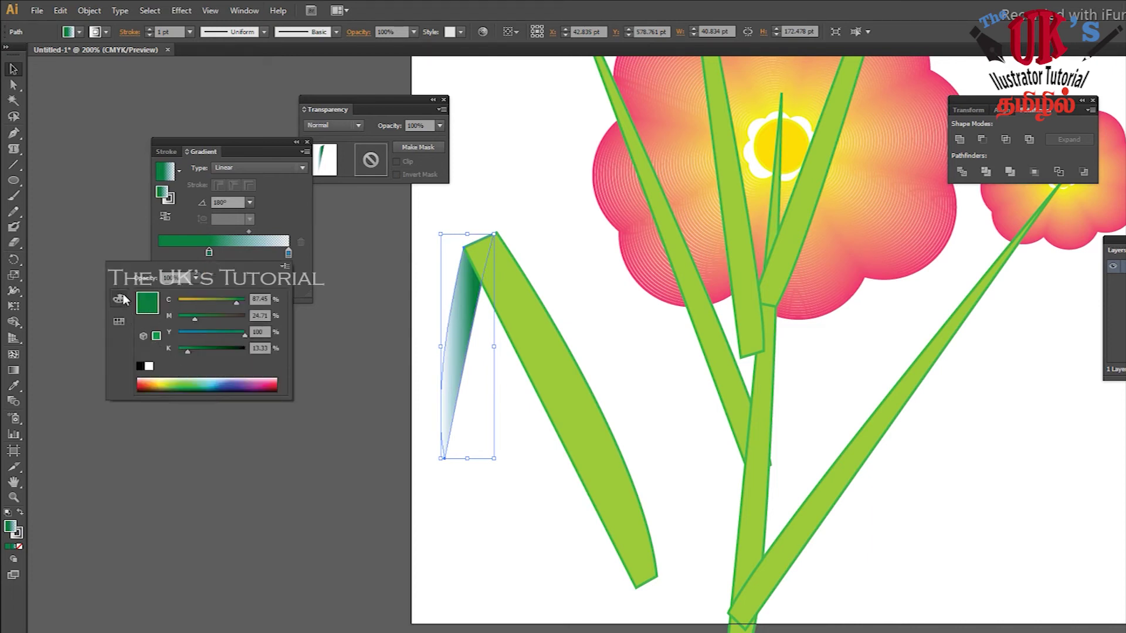
pyautogui.click(177, 385)
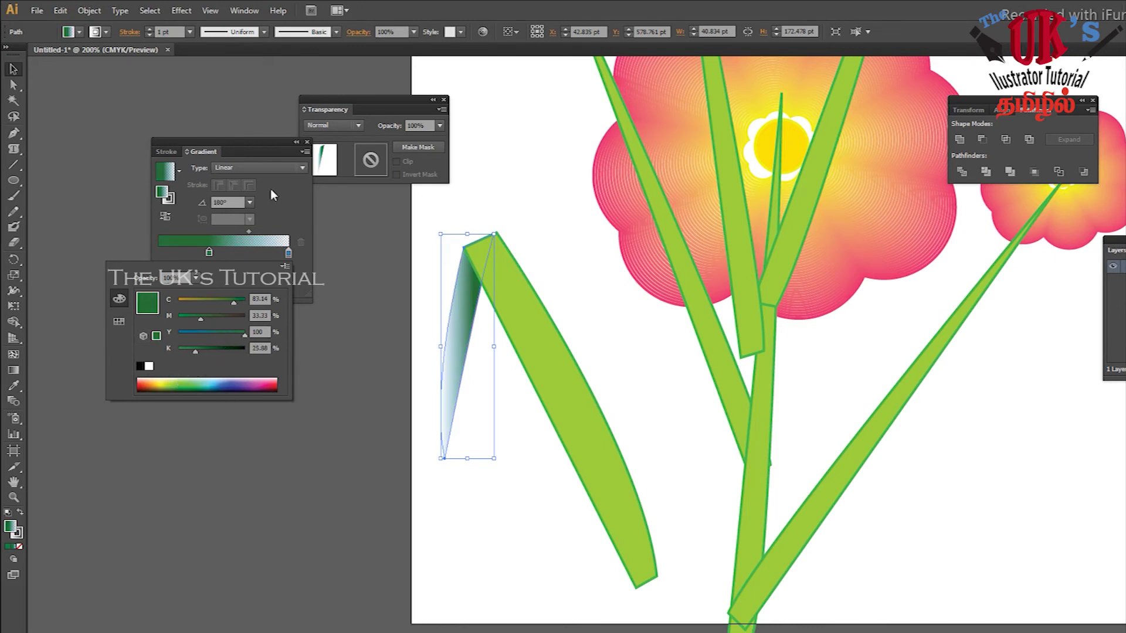
pyautogui.click(180, 175)
pyautogui.click(180, 174)
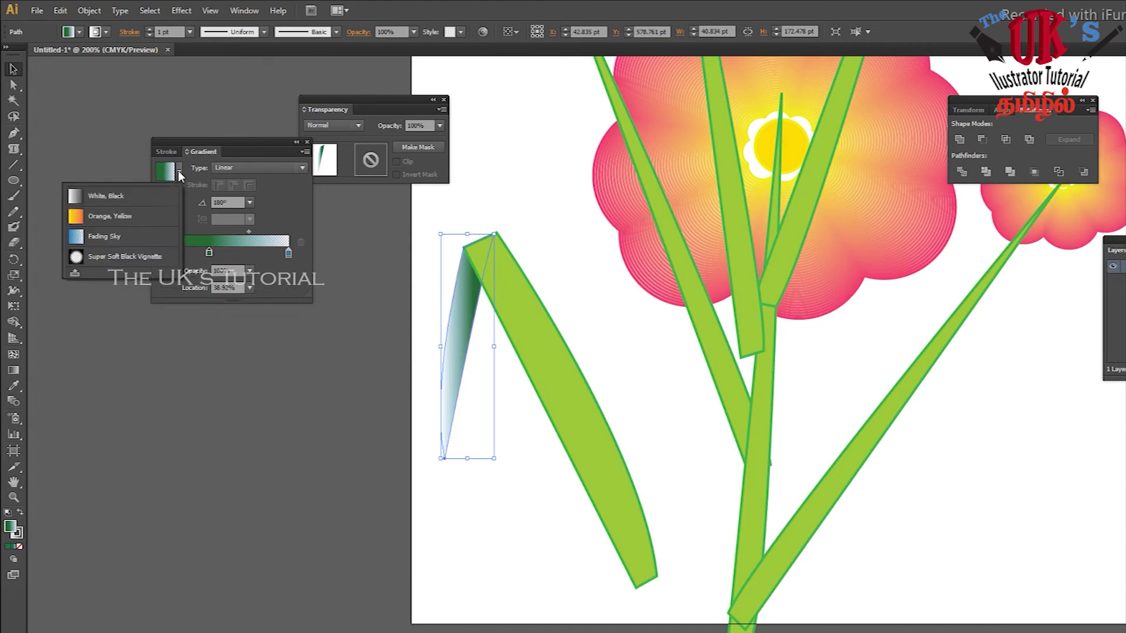
pyautogui.click(180, 175)
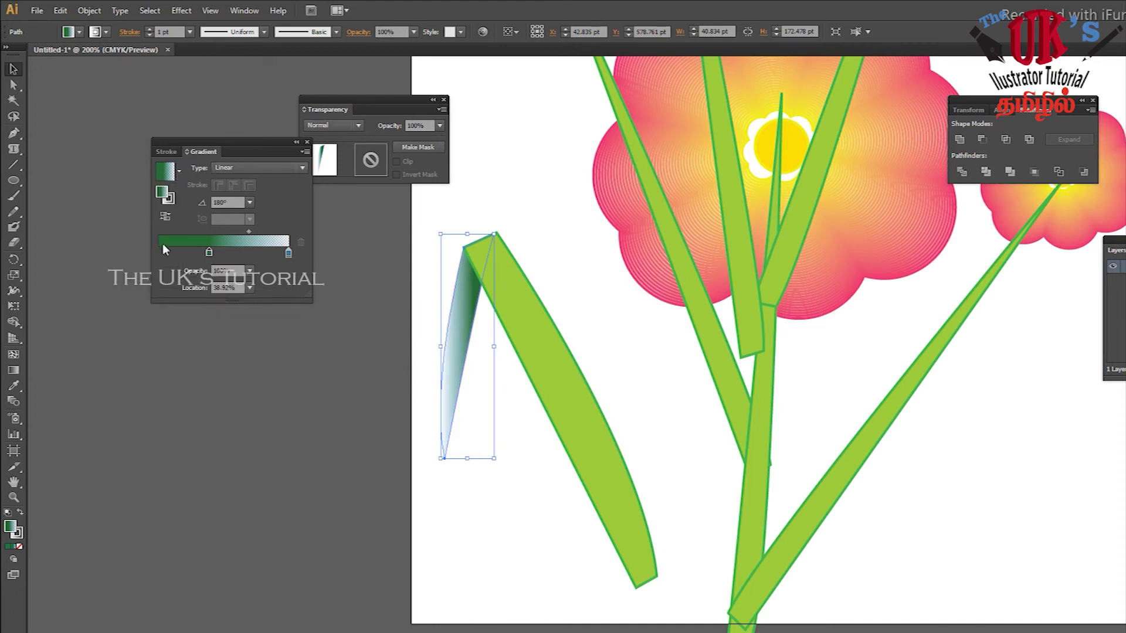
pyautogui.click(310, 369)
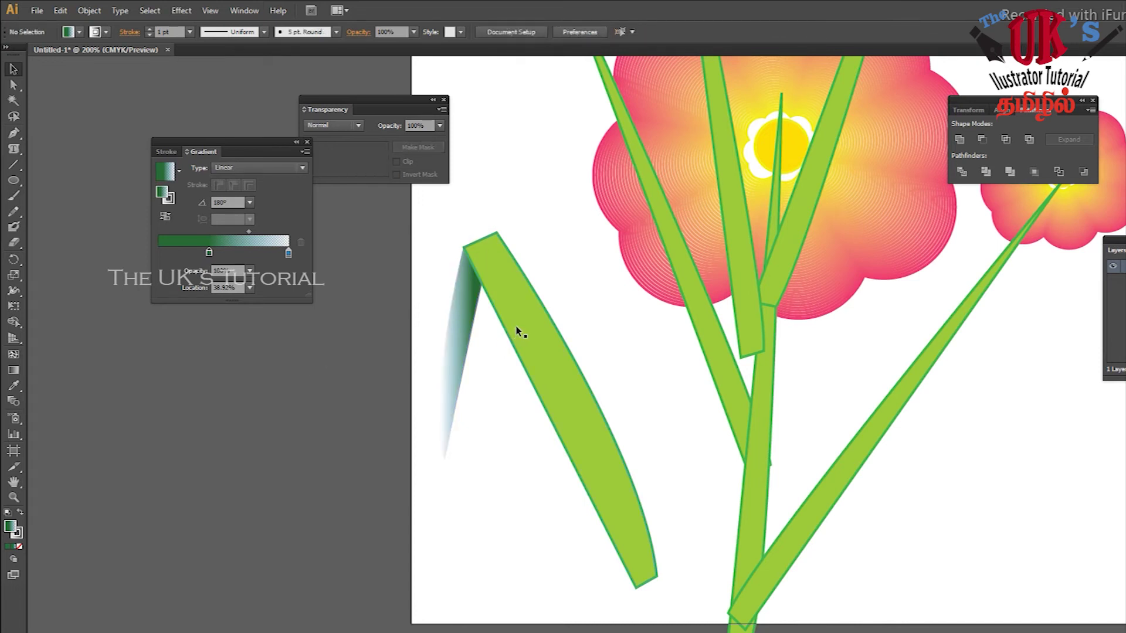
pyautogui.click(468, 315)
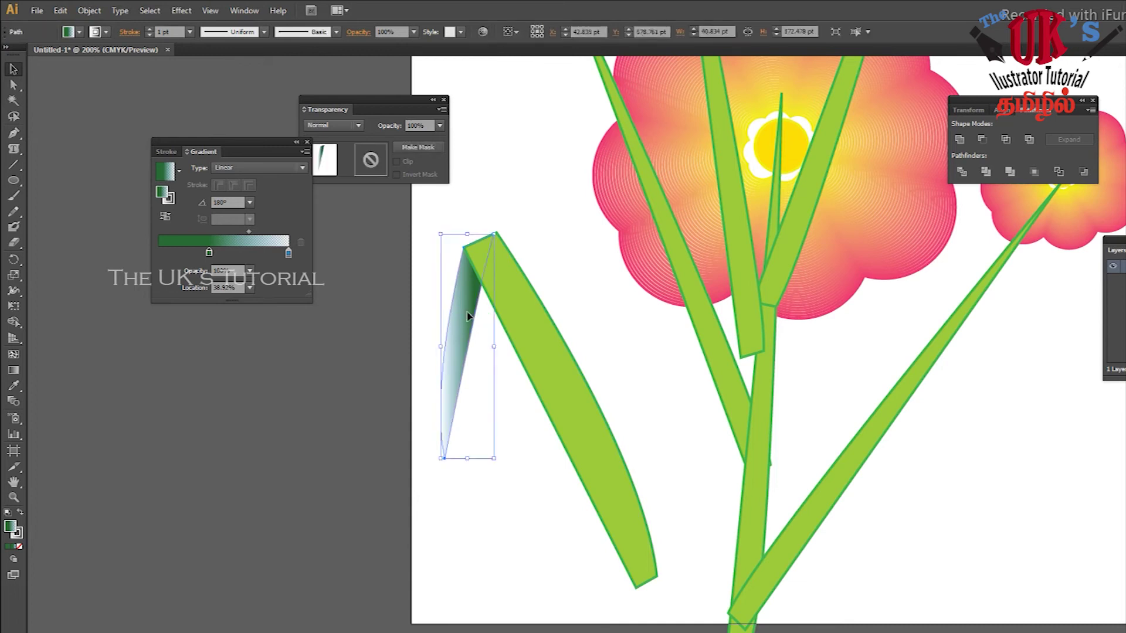
pyautogui.click(20, 513)
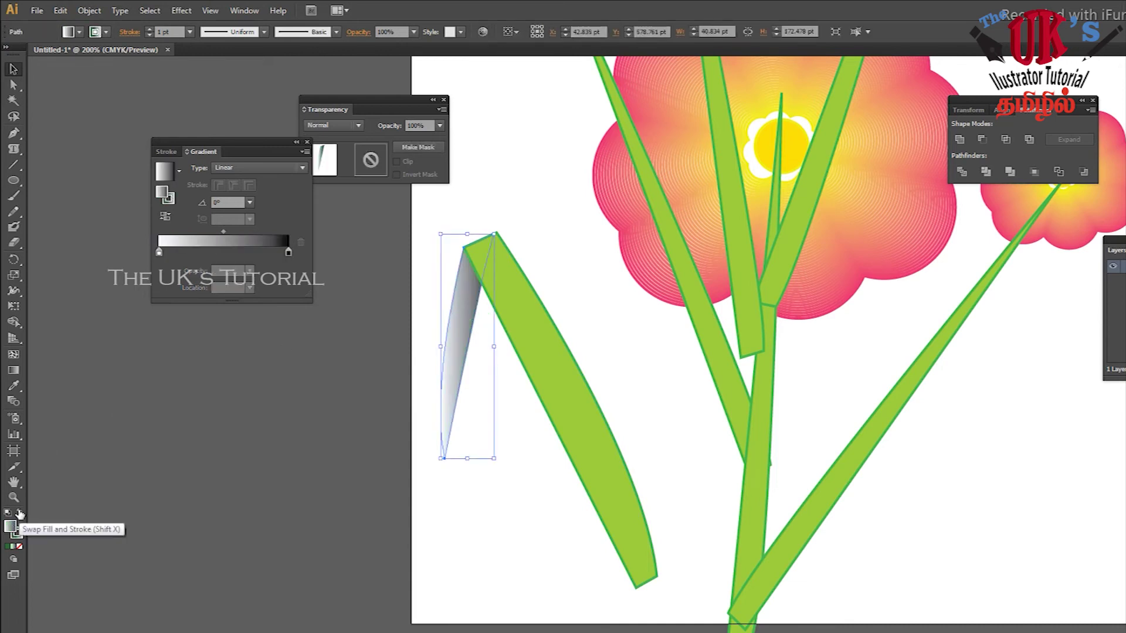
pyautogui.click(25, 534)
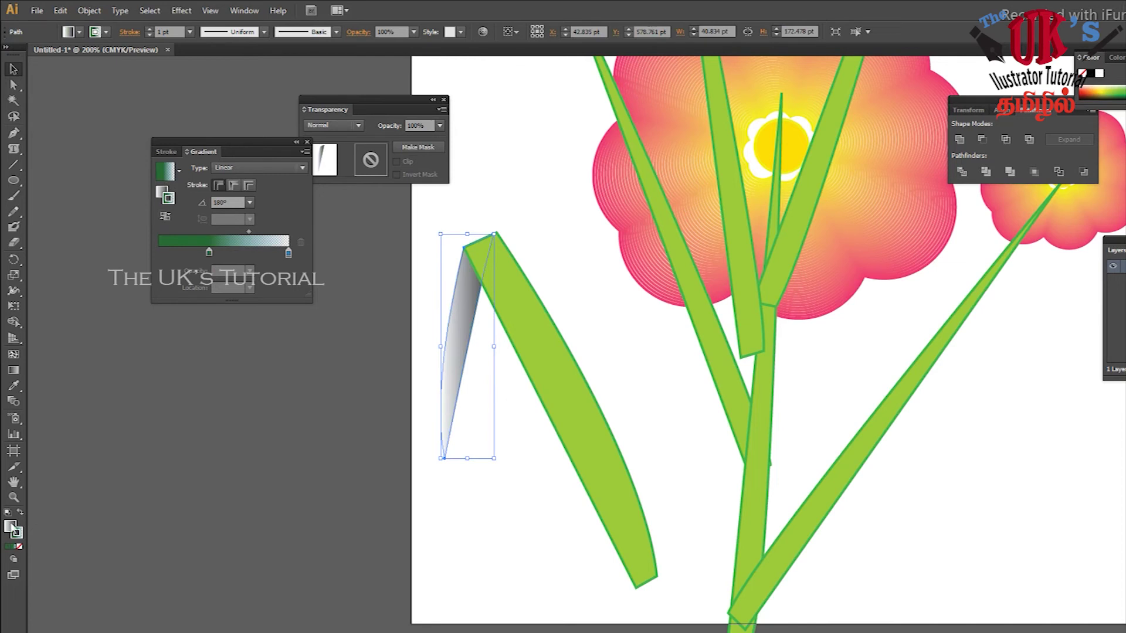
pyautogui.click(20, 514)
pyautogui.click(303, 399)
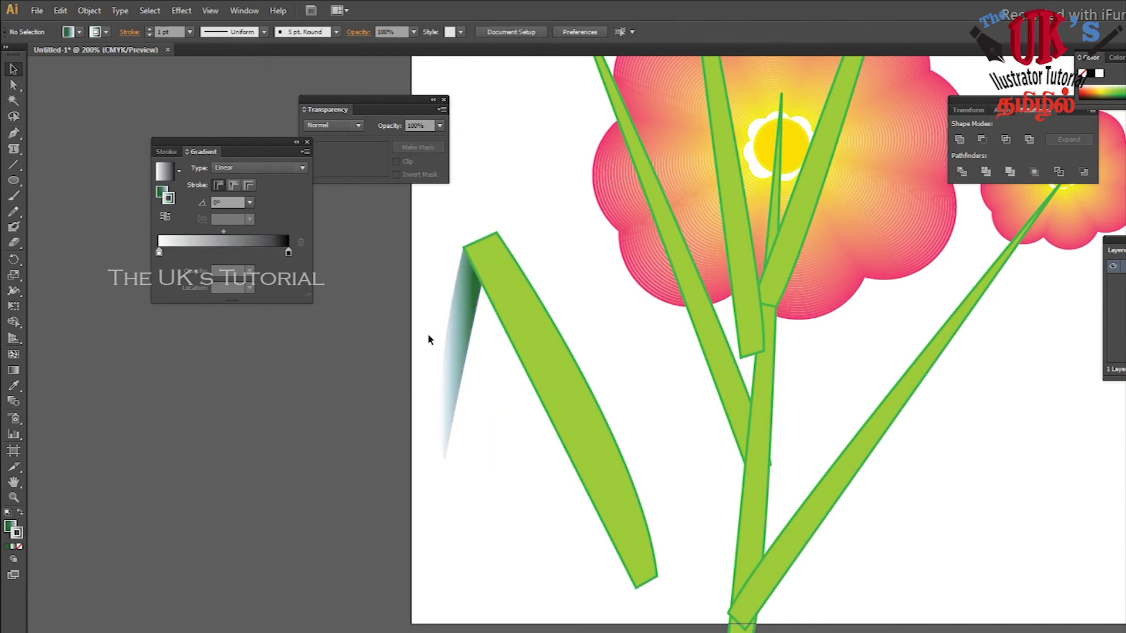
pyautogui.hotkey('ctrl', '-')
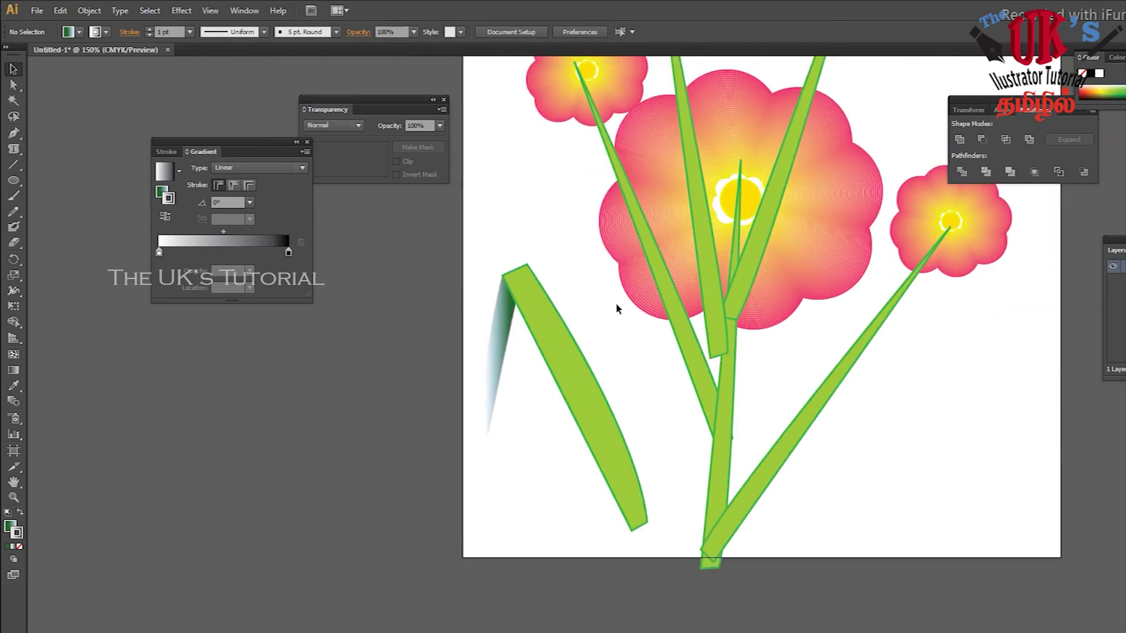
# - Group the leaf with its shadow and place a vertically reflected copy right of the stems
pyautogui.moveTo(472, 238); pyautogui.dragTo(575, 390)
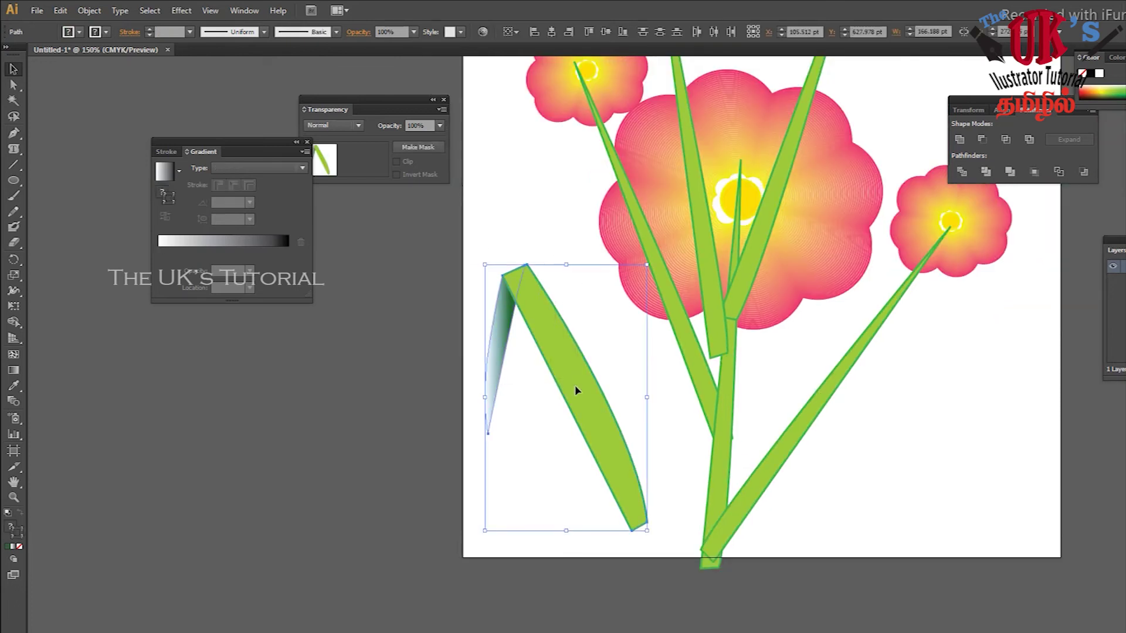
pyautogui.hotkey('ctrl', 'g')
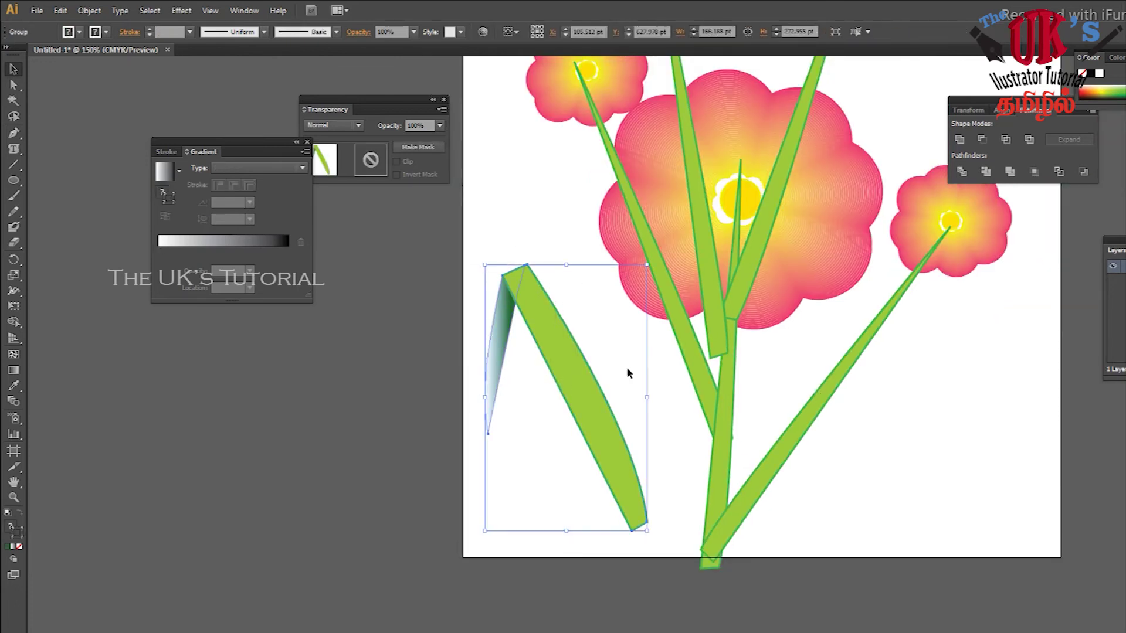
pyautogui.moveTo(592, 403)
pyautogui.mouseDown()
pyautogui.moveTo(667, 426)
pyautogui.moveTo(825, 426)
pyautogui.mouseUp()
pyautogui.rightClick(823, 425)
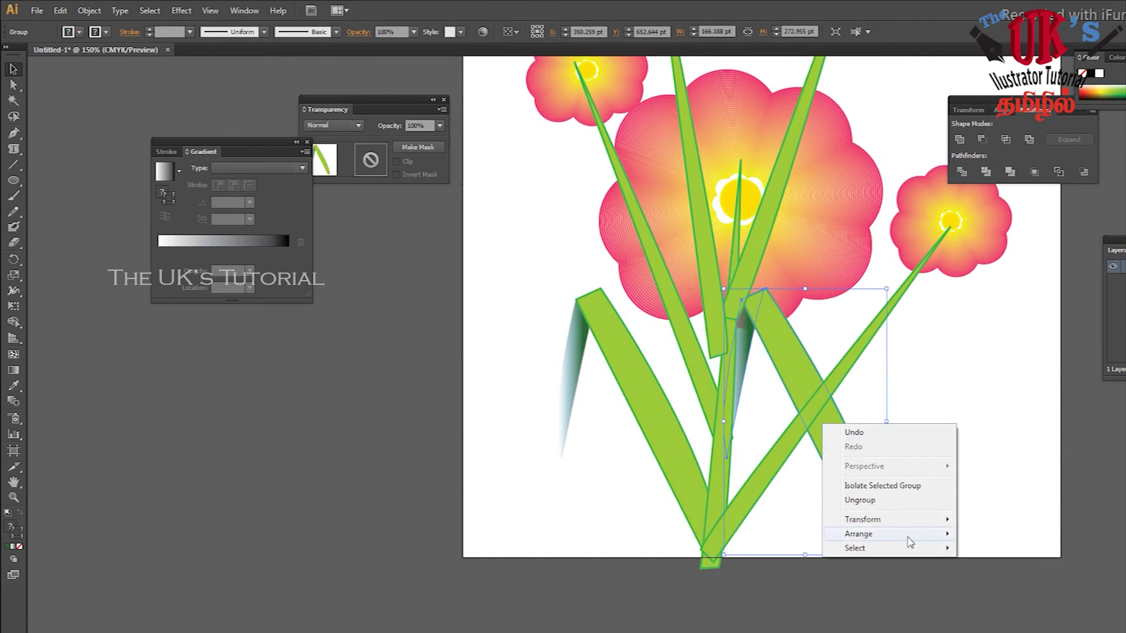
pyautogui.moveTo(888, 520)
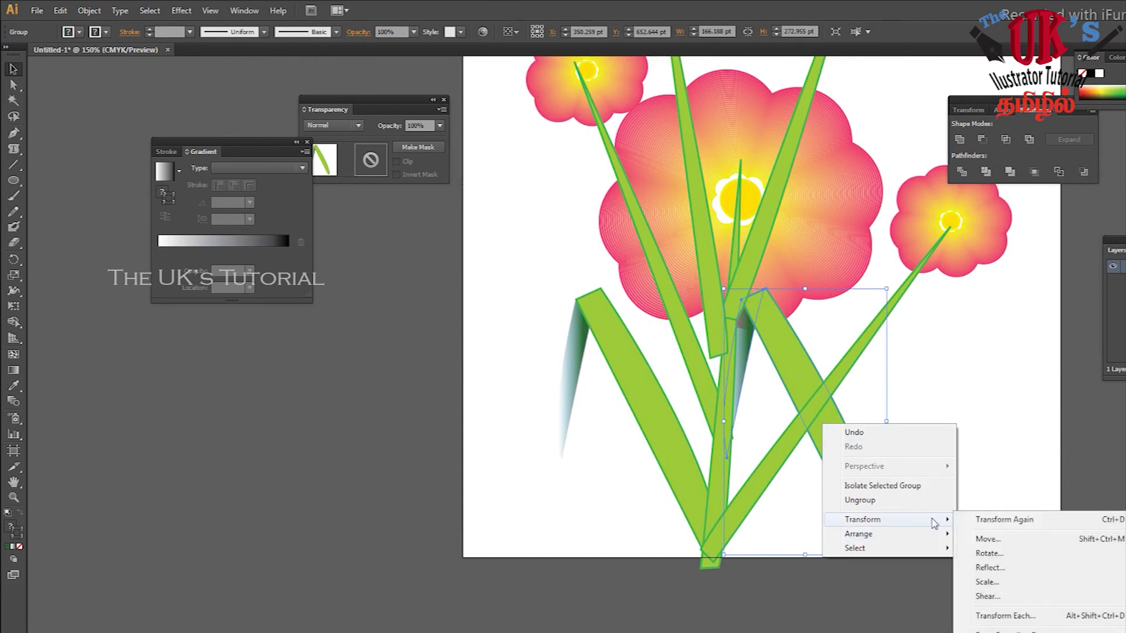
pyautogui.click(991, 568)
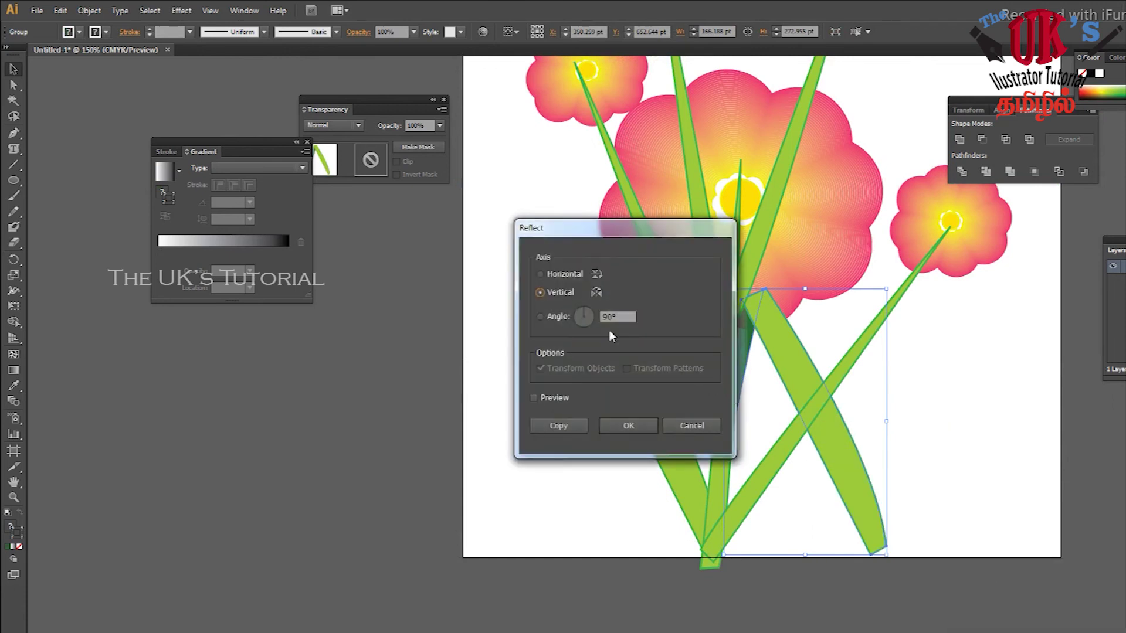
pyautogui.click(647, 423)
pyautogui.moveTo(799, 382)
pyautogui.mouseDown()
pyautogui.moveTo(770, 392)
pyautogui.moveTo(778, 382)
pyautogui.mouseUp()
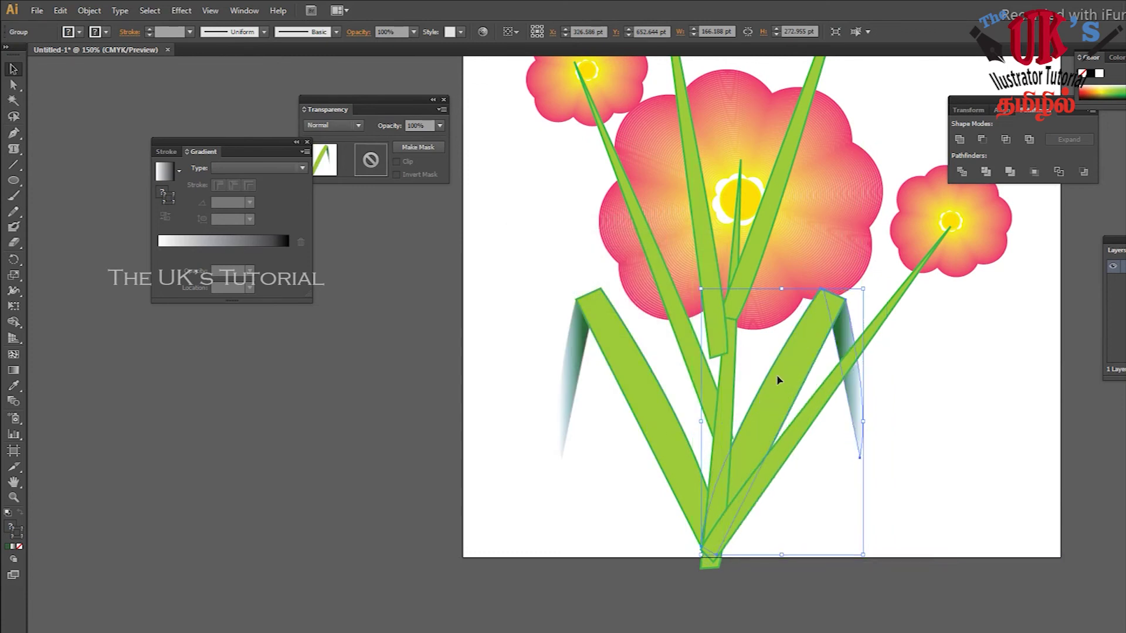
pyautogui.moveTo(538, 348); pyautogui.dragTo(903, 453)
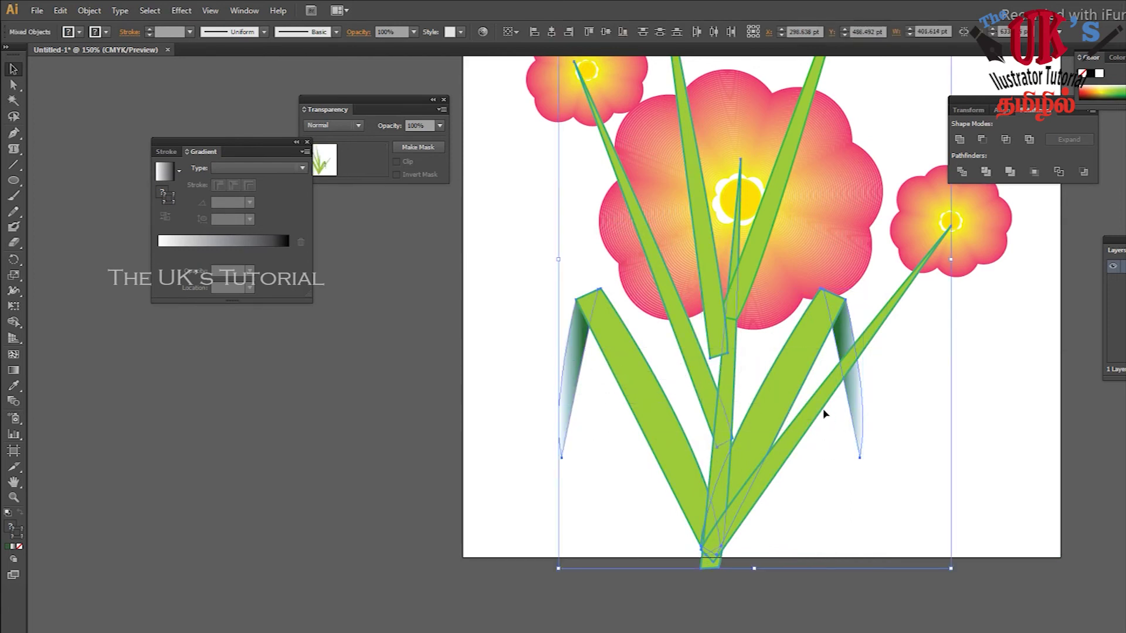
# - Send the leaf groups and the crossing stem behind the flower heads
pyautogui.rightClick(792, 382)
pyautogui.moveTo(827, 489)
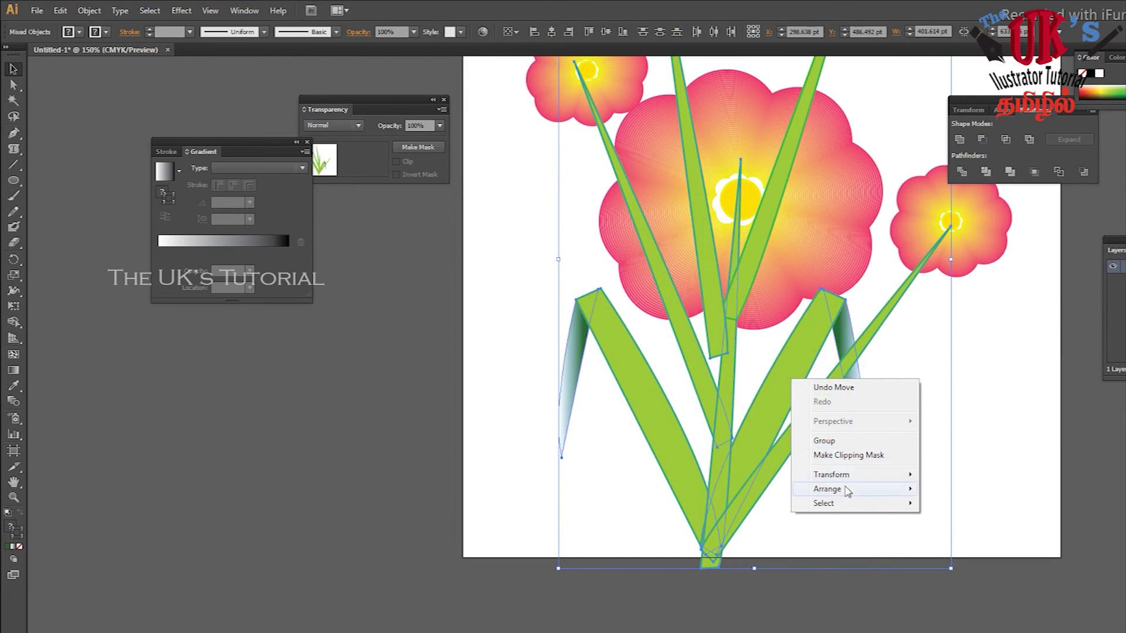
pyautogui.click(971, 533)
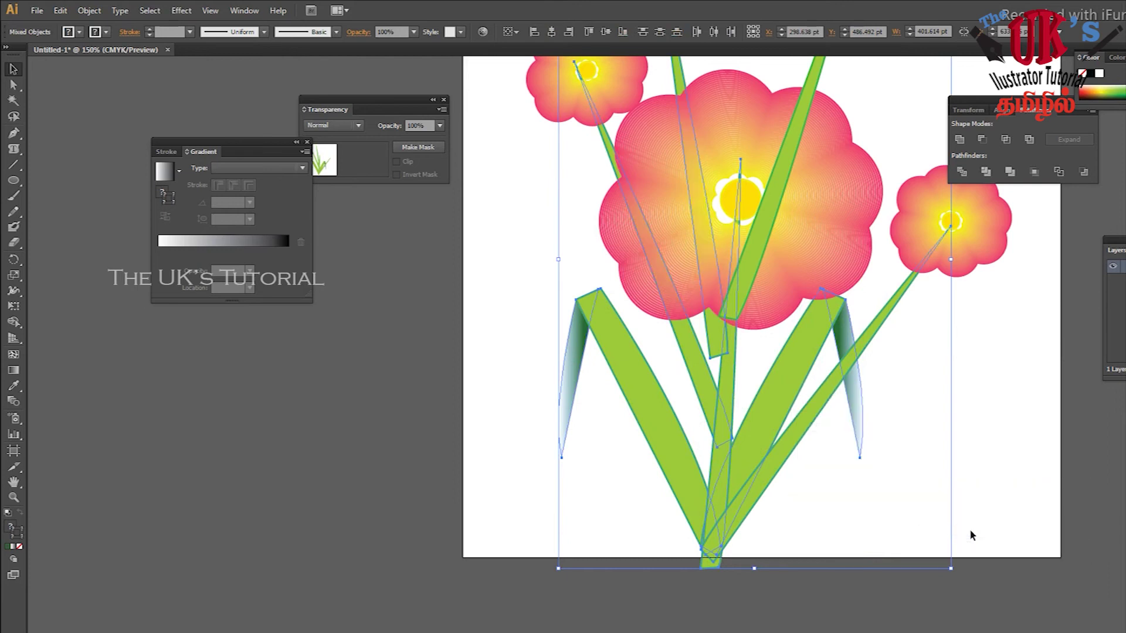
pyautogui.hotkey('ctrl', '-')
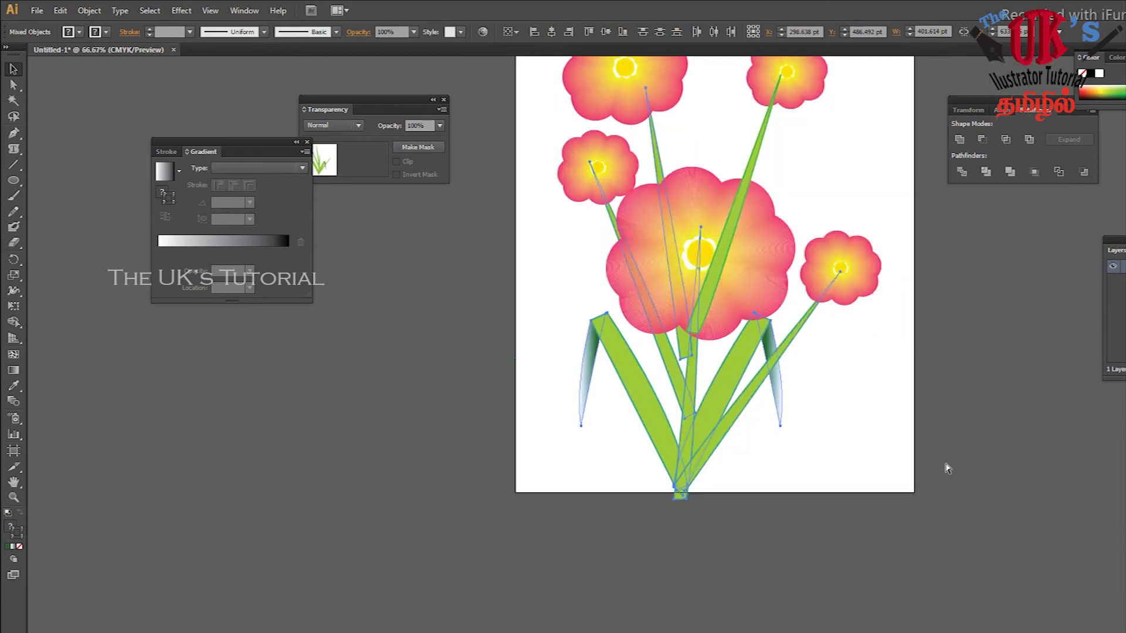
pyautogui.hotkey('ctrl', '-')
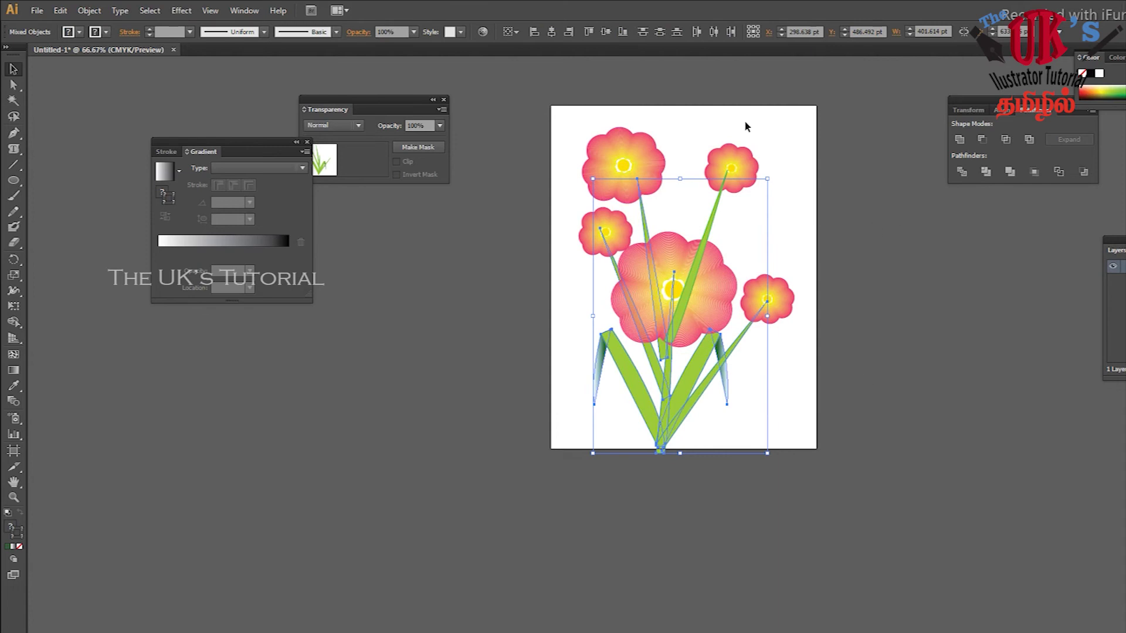
pyautogui.click(746, 126)
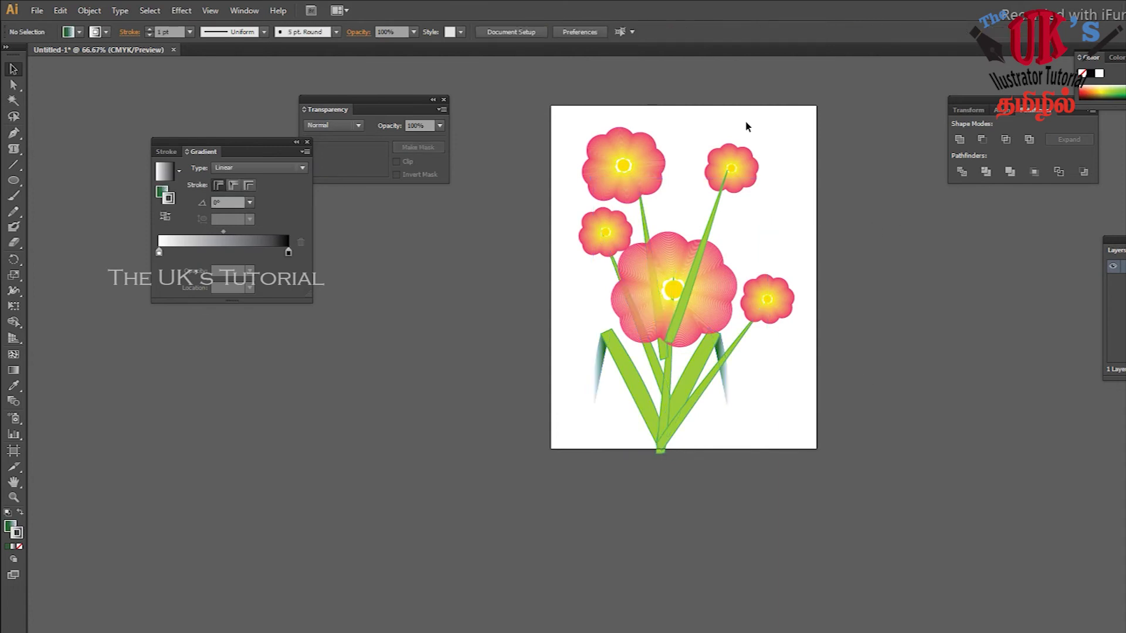
pyautogui.click(714, 216)
pyautogui.rightClick(714, 216)
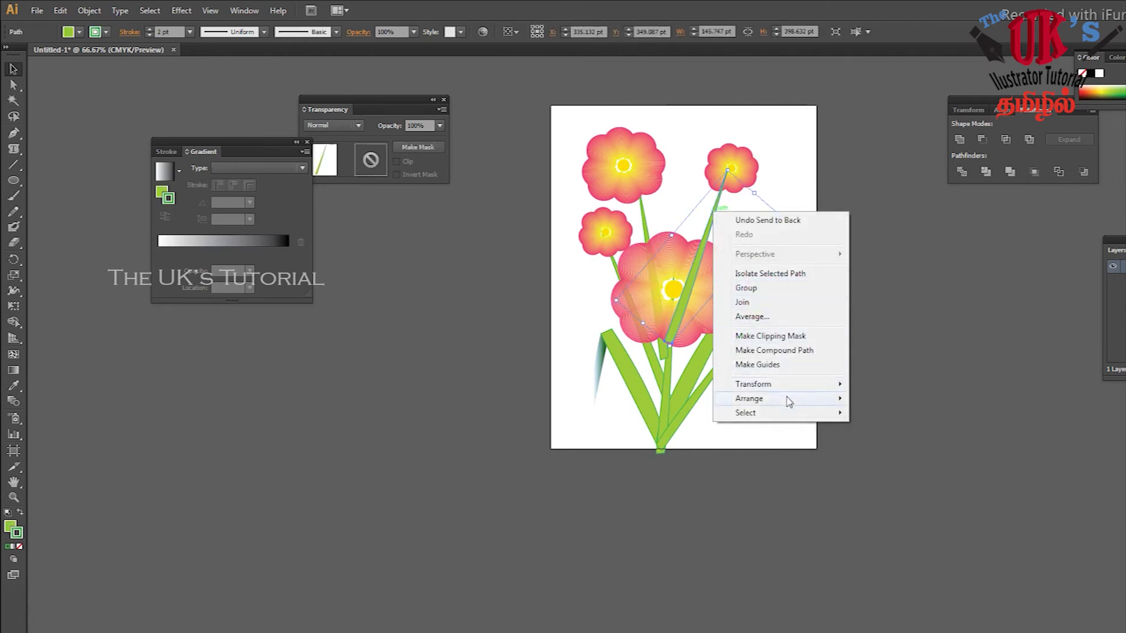
pyautogui.moveTo(750, 398)
pyautogui.click(900, 441)
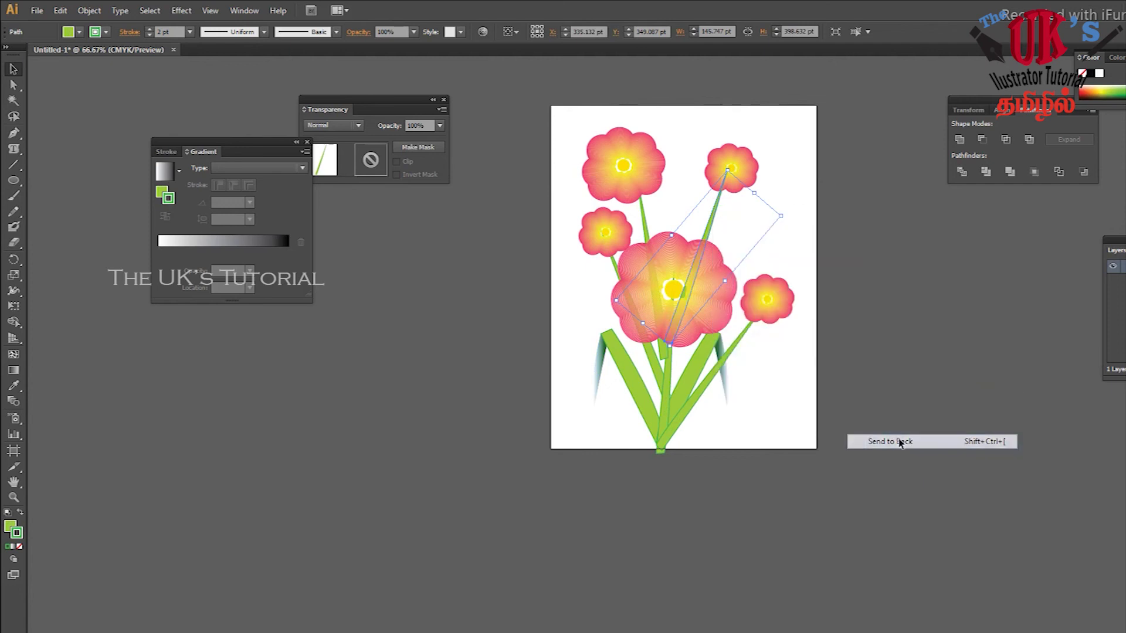
pyautogui.click(796, 169)
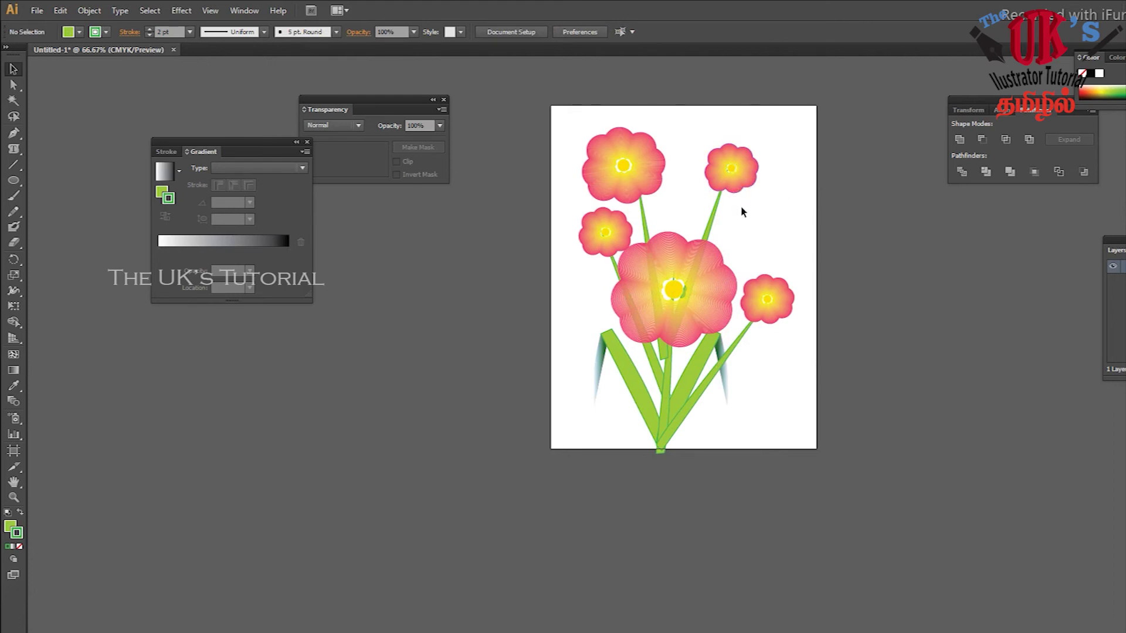
# - Reposition the top-right flower lower onto its stem and shift the top-left flower right
pyautogui.click(718, 215)
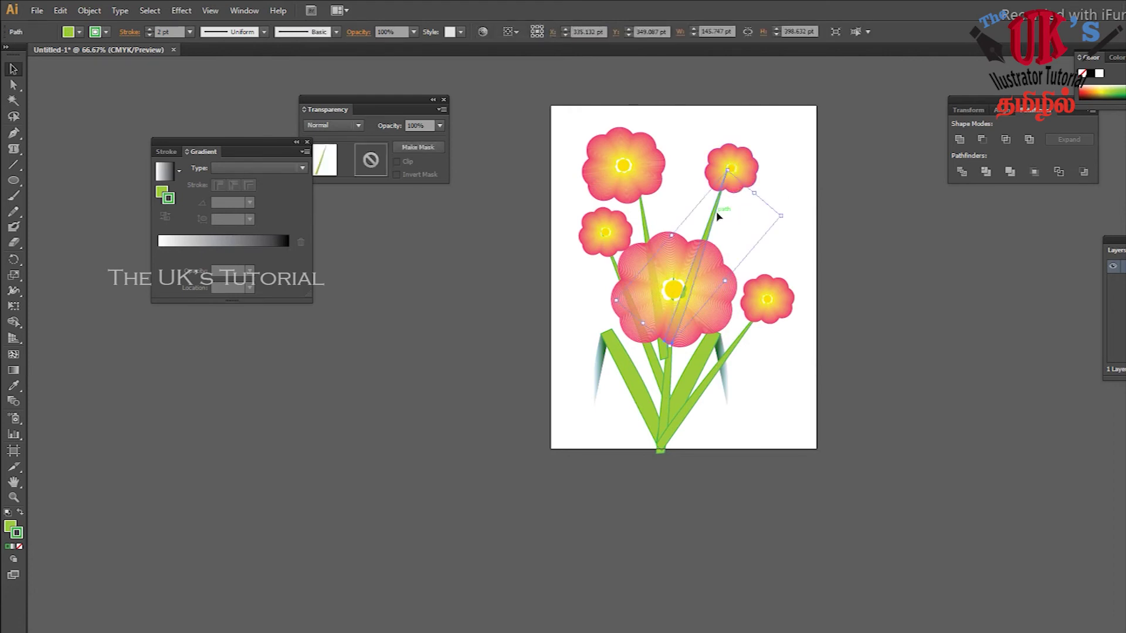
pyautogui.click(718, 217)
pyautogui.moveTo(733, 176); pyautogui.dragTo(711, 234)
pyautogui.moveTo(649, 170); pyautogui.dragTo(663, 171)
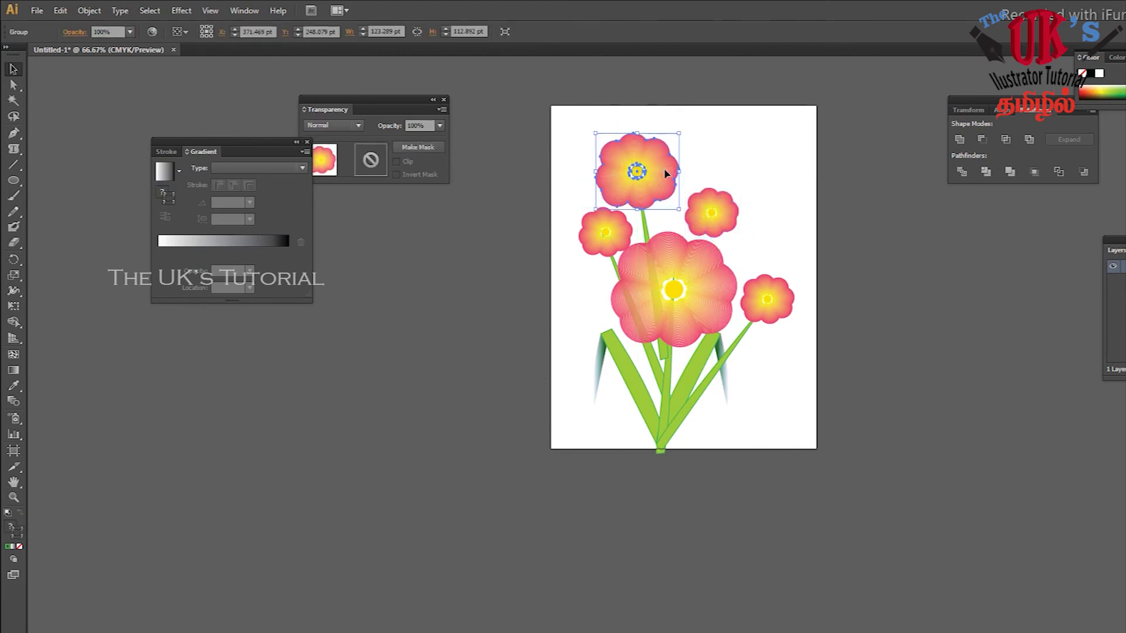
# - Scale the entire bouquet down and place it in the upper middle of the page
pyautogui.click(755, 165)
pyautogui.moveTo(542, 121); pyautogui.dragTo(801, 488)
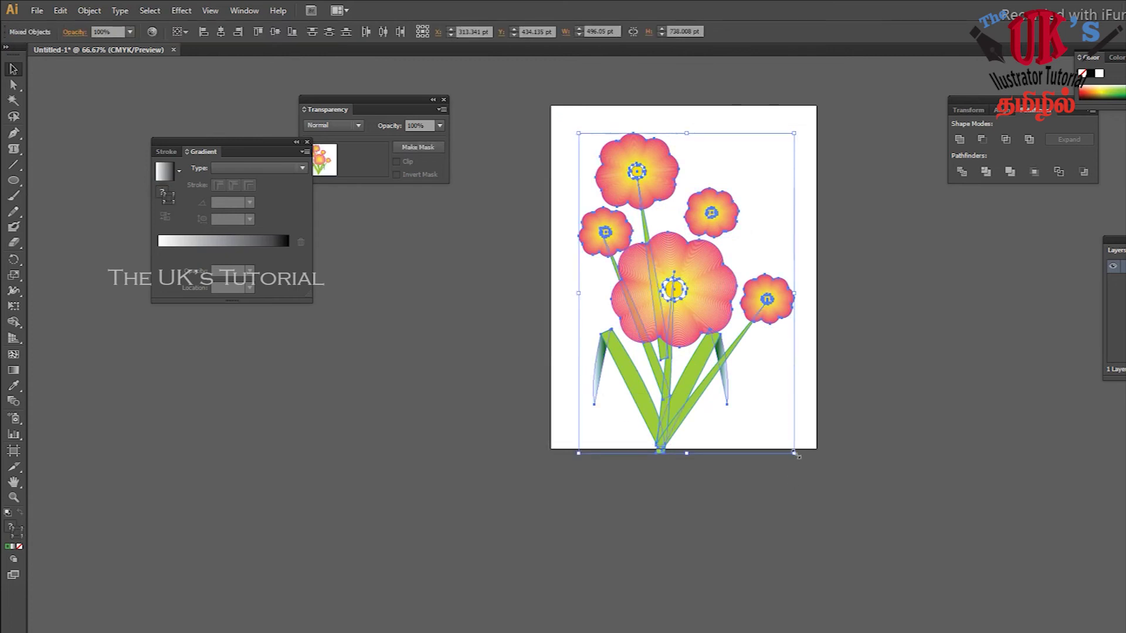
pyautogui.moveTo(795, 453); pyautogui.dragTo(753, 404)
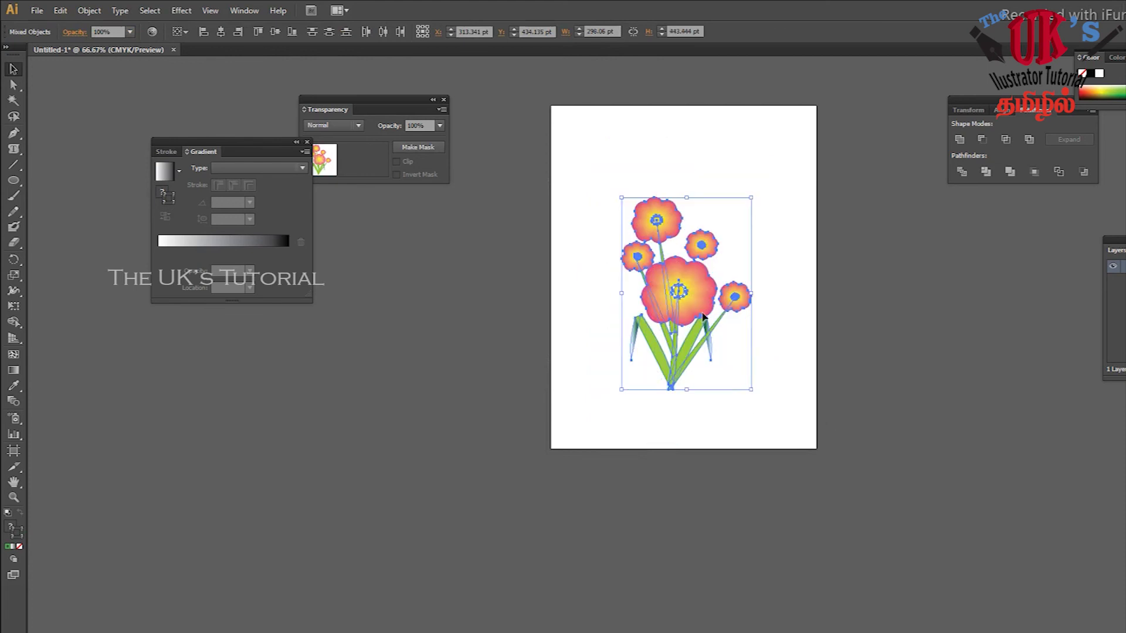
pyautogui.moveTo(694, 287); pyautogui.dragTo(710, 238)
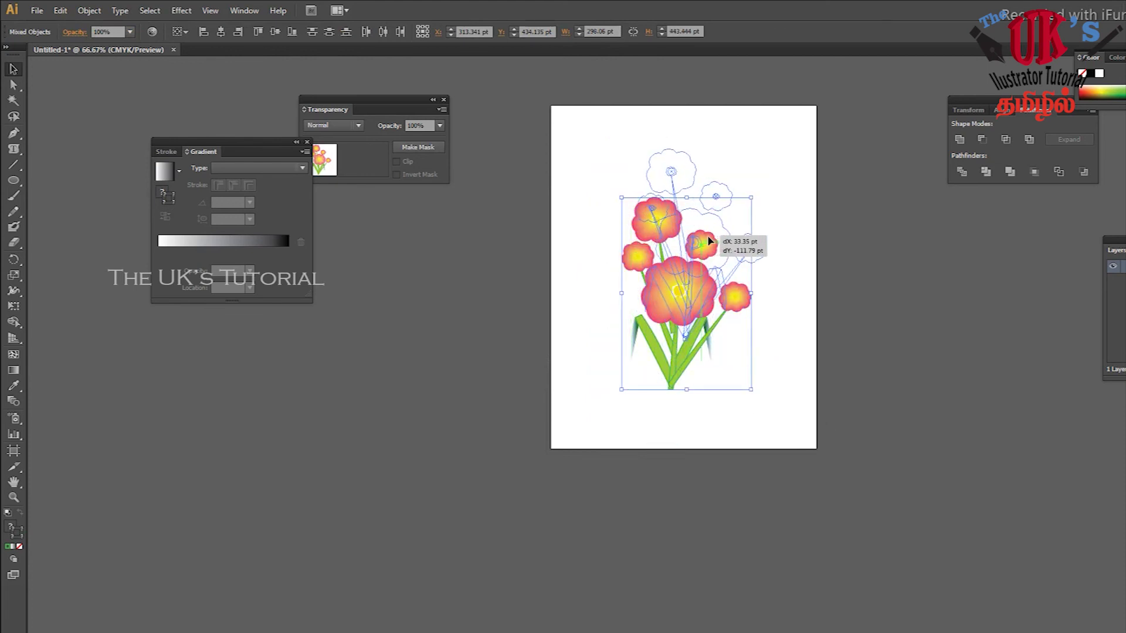
pyautogui.moveTo(719, 247); pyautogui.dragTo(710, 261)
pyautogui.click(868, 237)
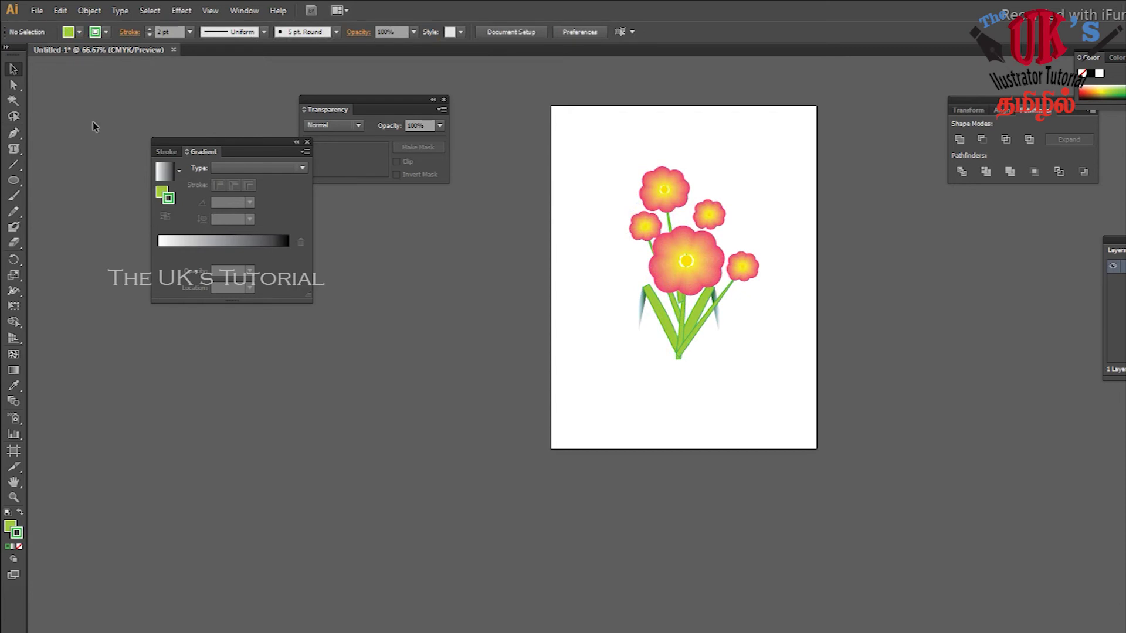
pyautogui.click(13, 180)
# - Draw a rectangle framing the bouquet and fill it with bright blue
pyautogui.click(44, 179)
pyautogui.moveTo(581, 127); pyautogui.dragTo(781, 416)
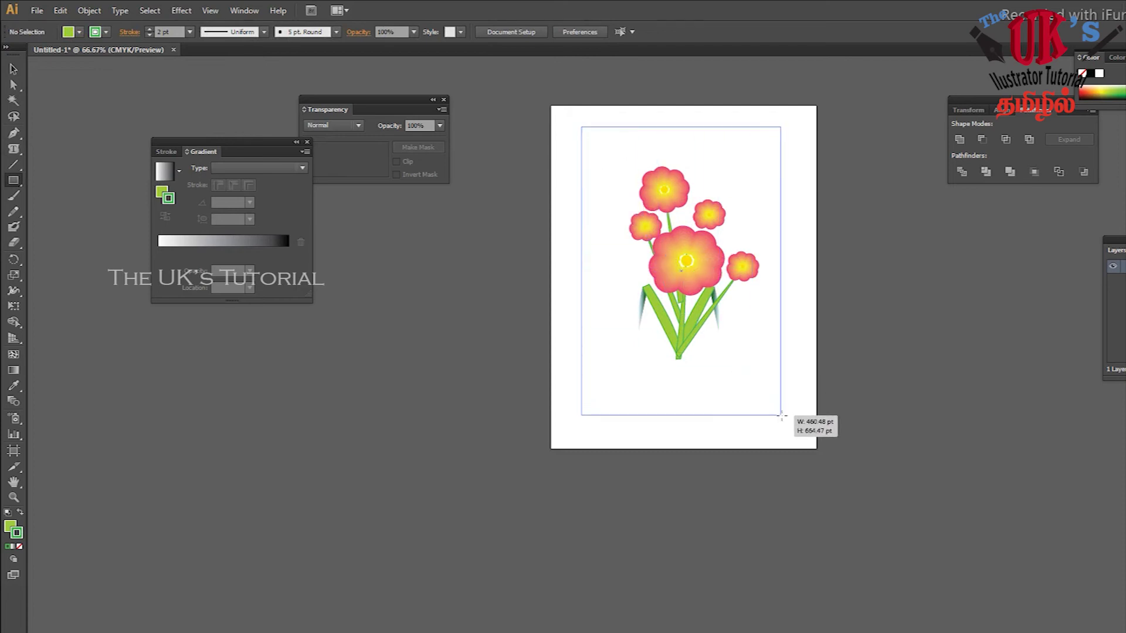
pyautogui.moveTo(781, 416); pyautogui.dragTo(786, 415)
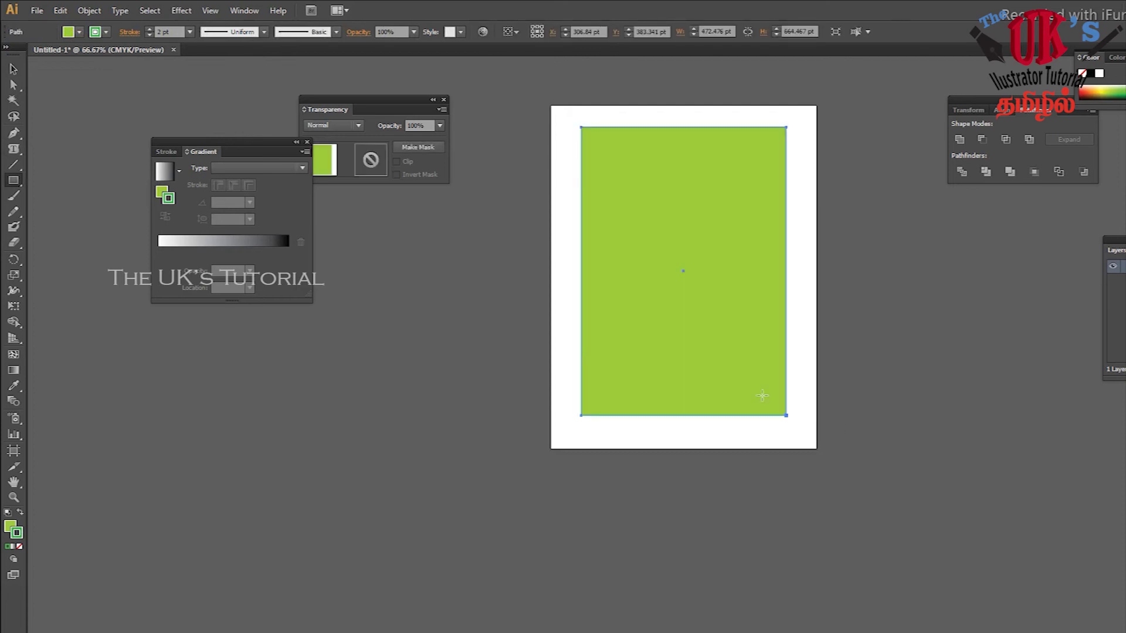
pyautogui.doubleClick(11, 527)
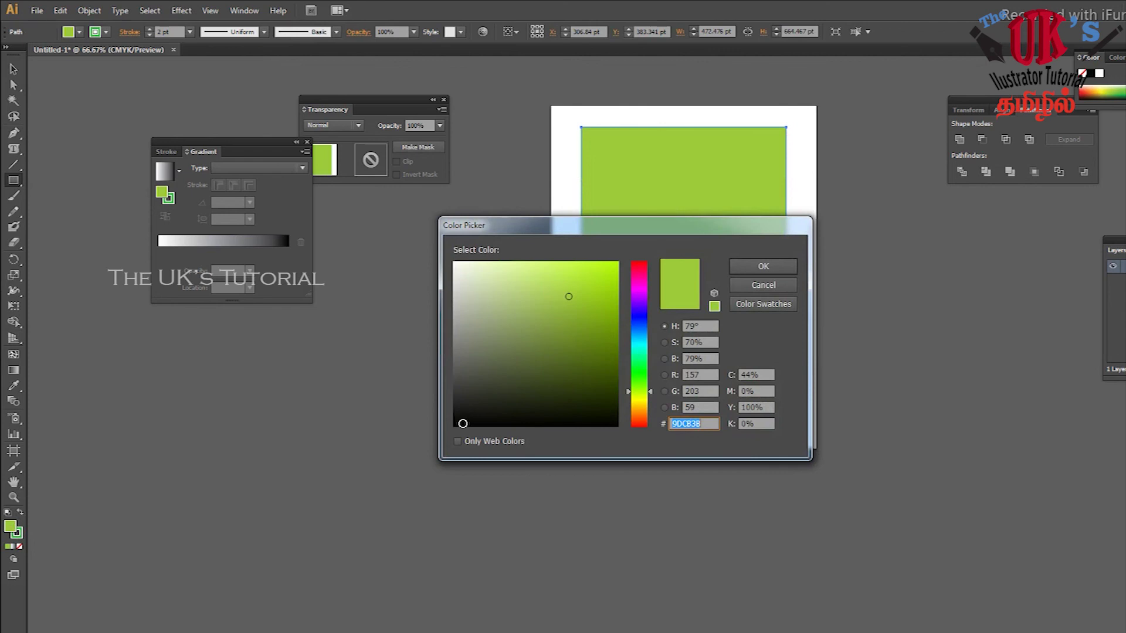
pyautogui.click(633, 267)
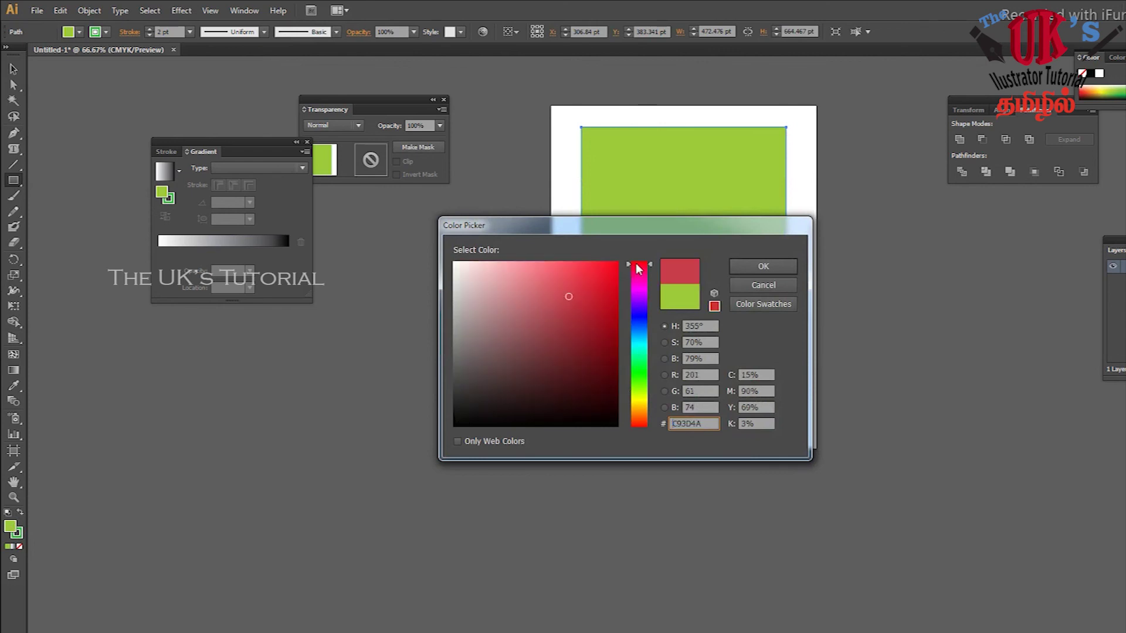
pyautogui.click(639, 329)
pyautogui.click(596, 269)
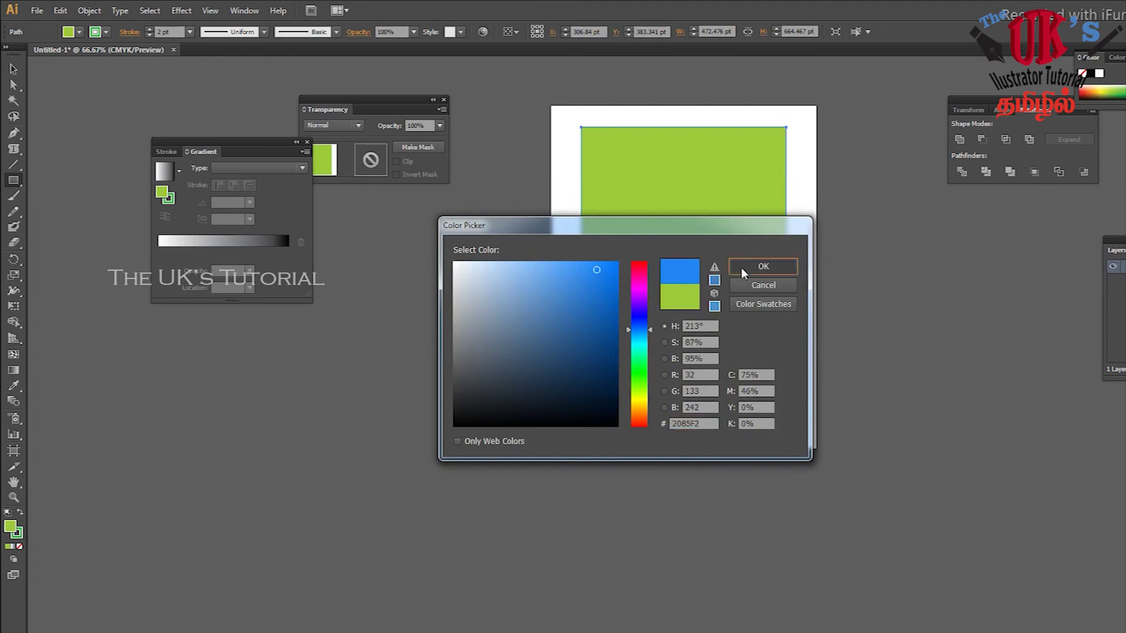
pyautogui.click(756, 267)
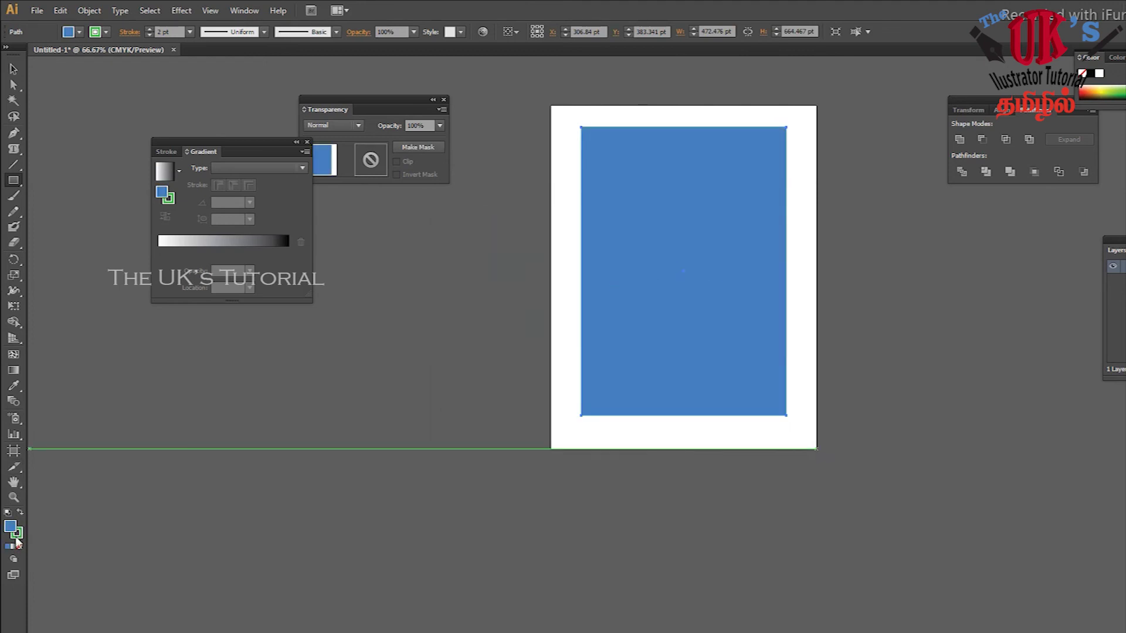
# - Turn the rectangle into a blue 5 pt outline with no fill
pyautogui.click(20, 514)
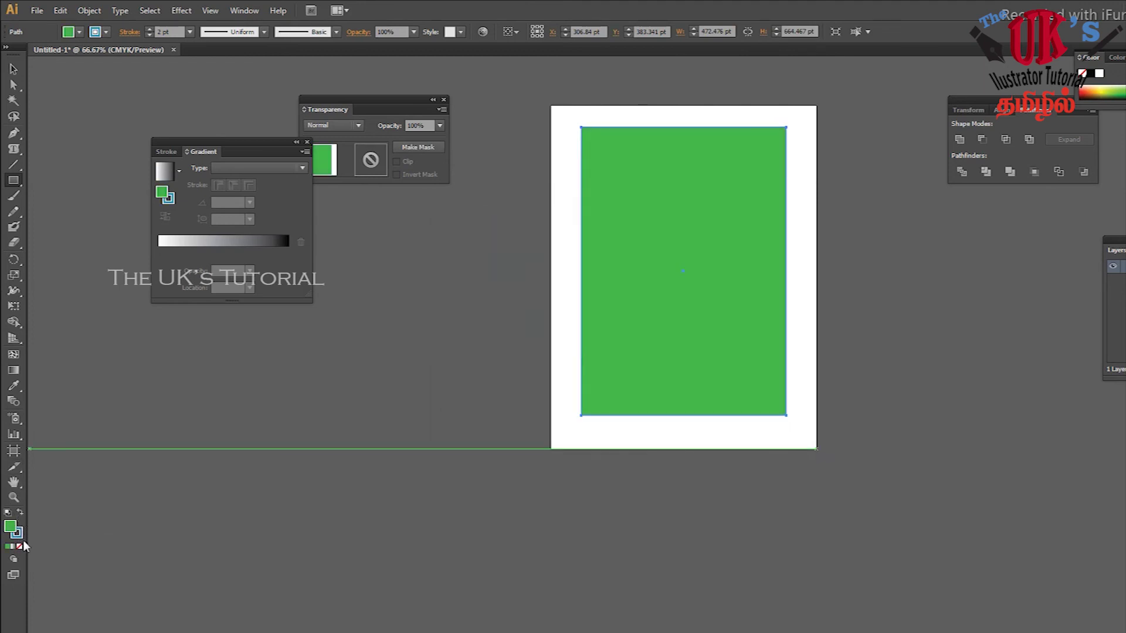
pyautogui.click(20, 547)
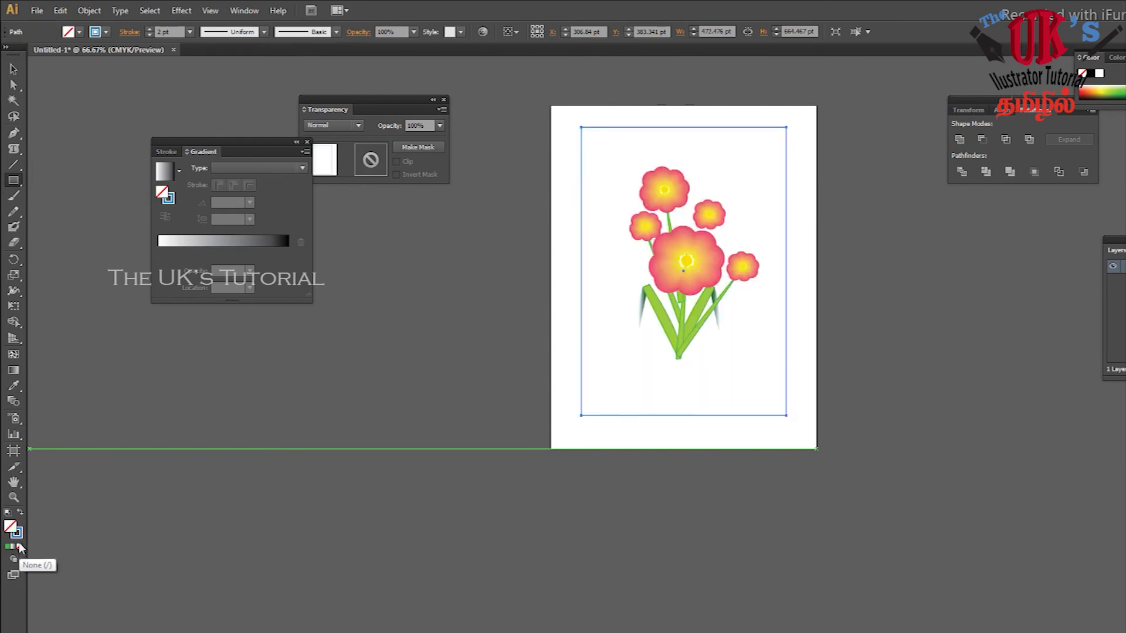
pyautogui.click(189, 31)
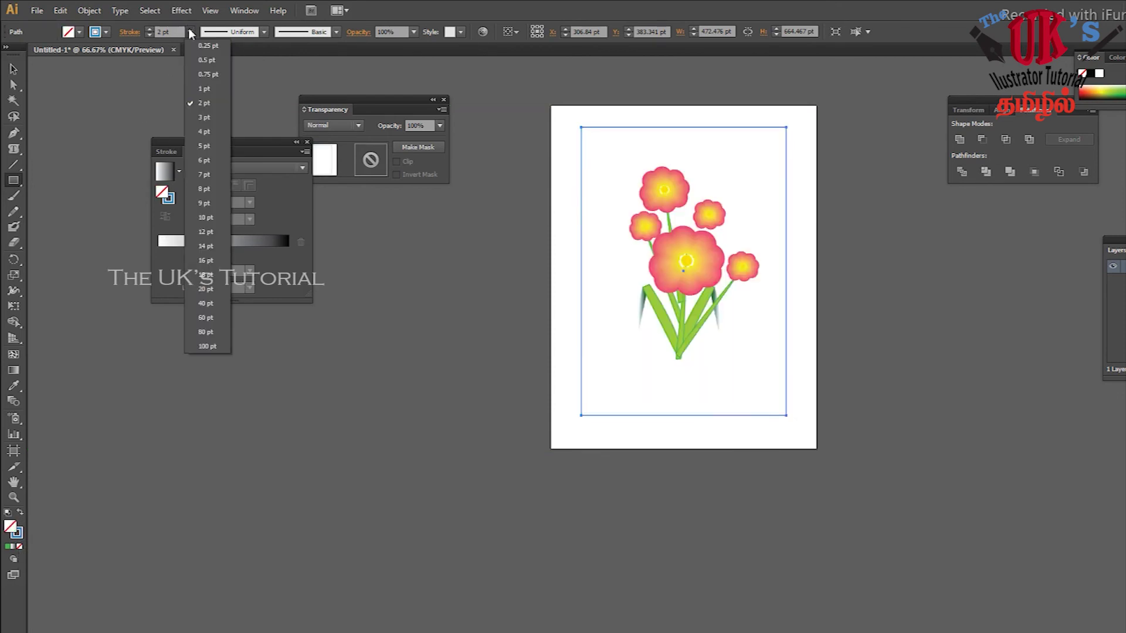
pyautogui.click(207, 152)
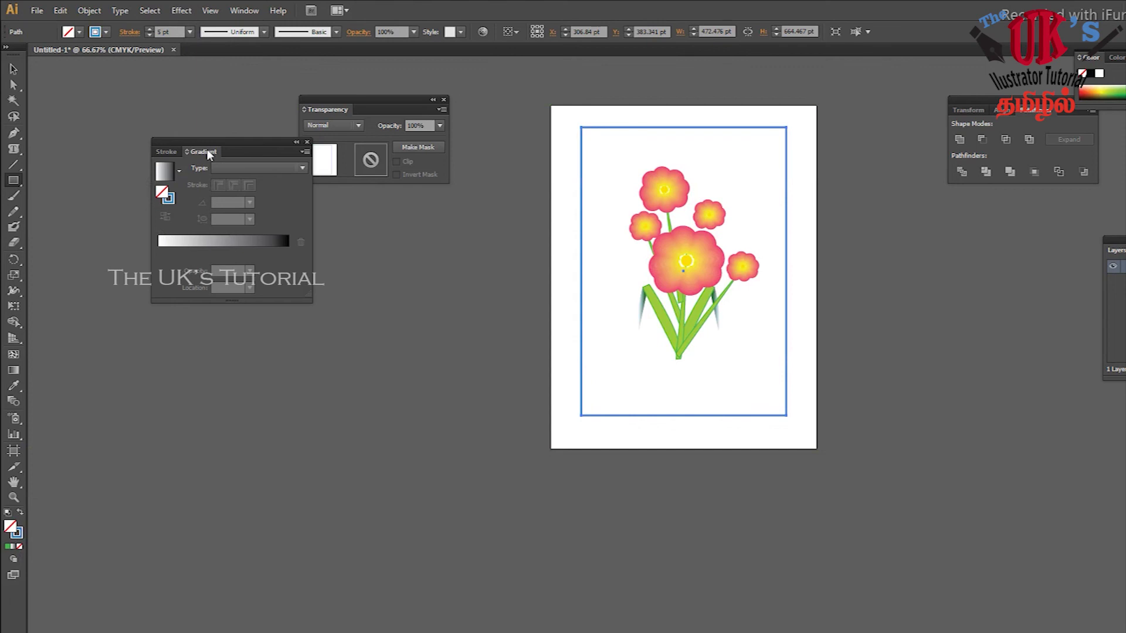
# - Open the 3D Symbols library from the Window menu and move its panel off the artwork
pyautogui.click(244, 11)
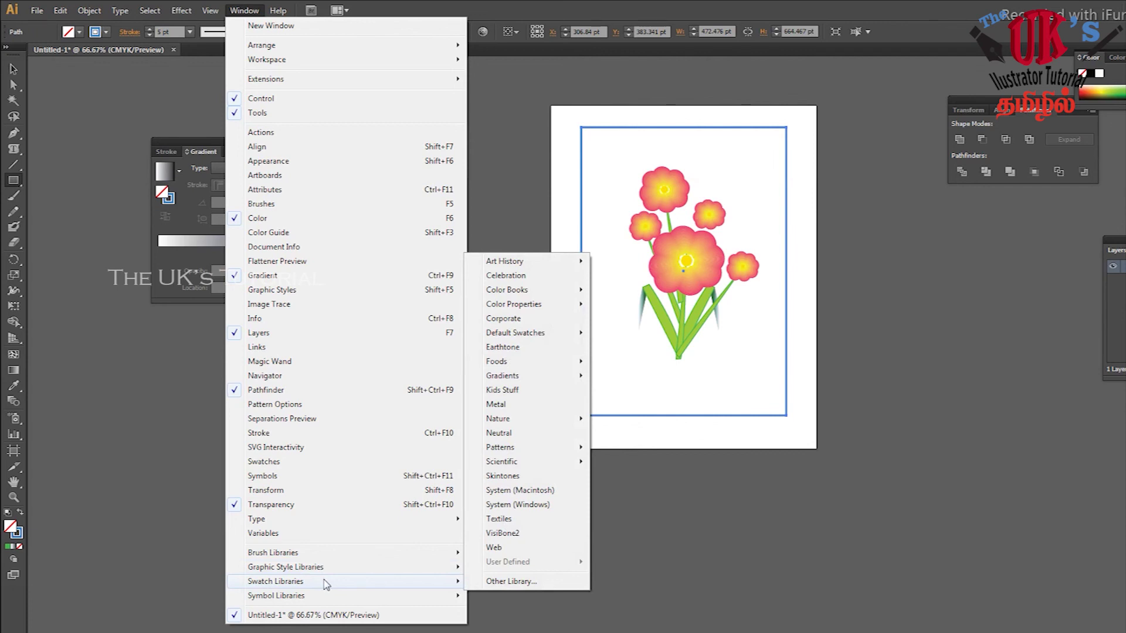
pyautogui.moveTo(276, 595)
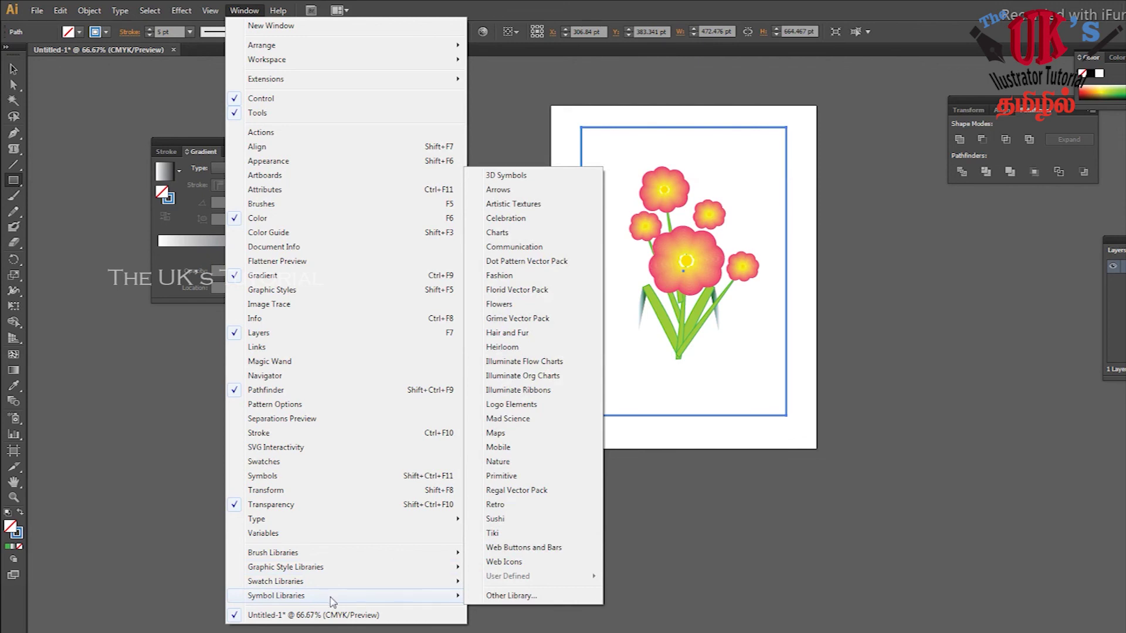
pyautogui.click(521, 176)
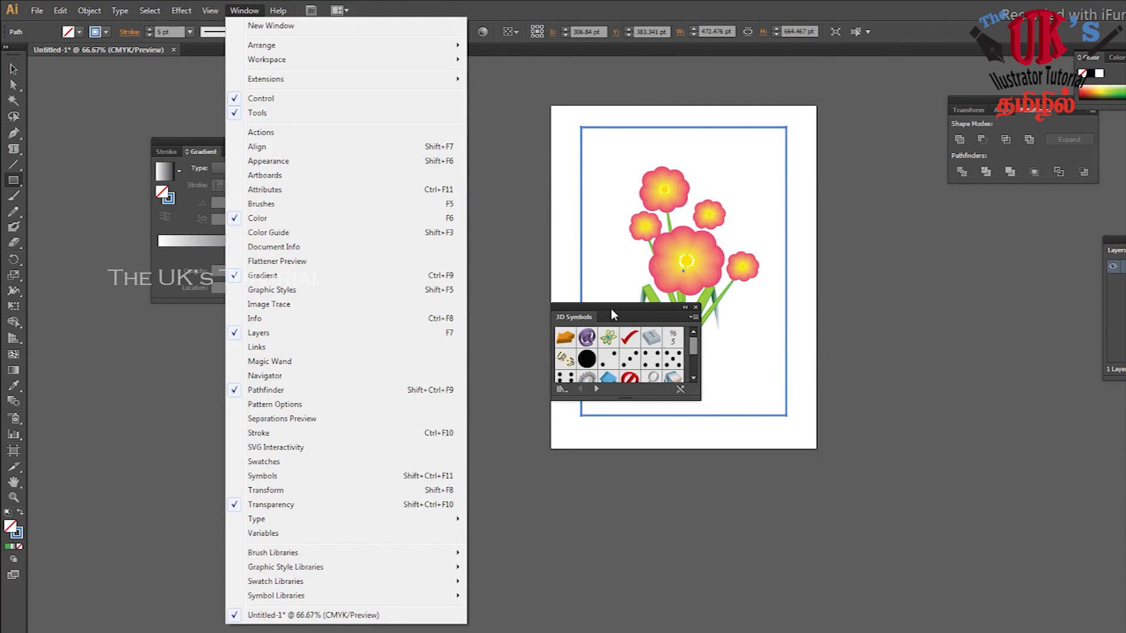
pyautogui.moveTo(614, 305); pyautogui.dragTo(941, 302)
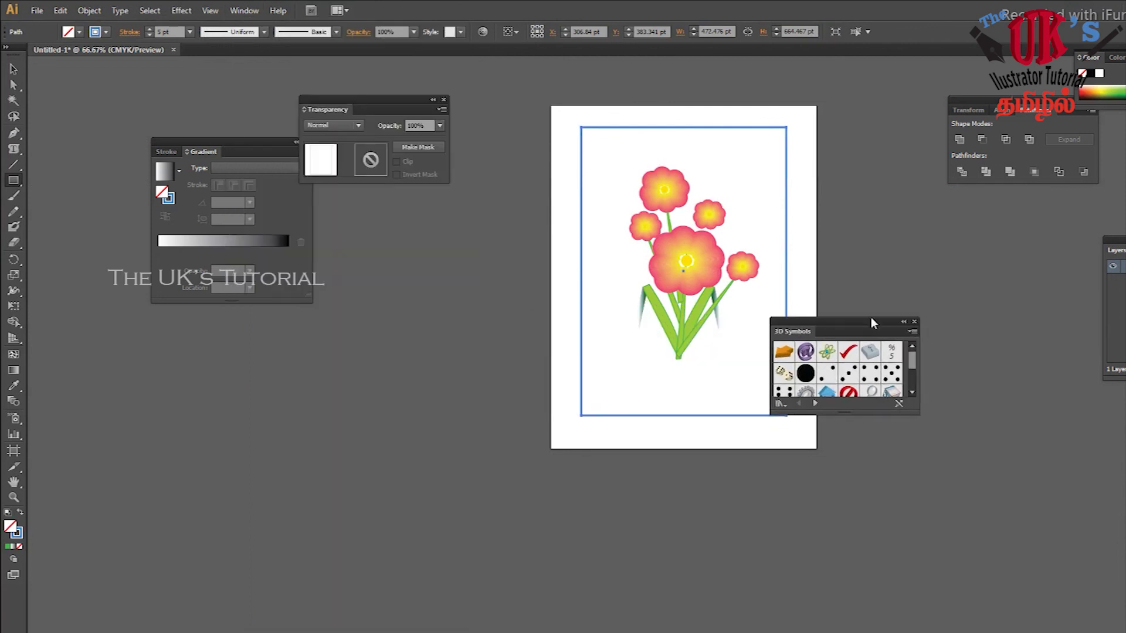
# - Dismiss the stray rectangle prompt, enlarge the 3D Symbols panel, and select the rectangle frame
pyautogui.click(906, 245)
pyautogui.click(661, 366)
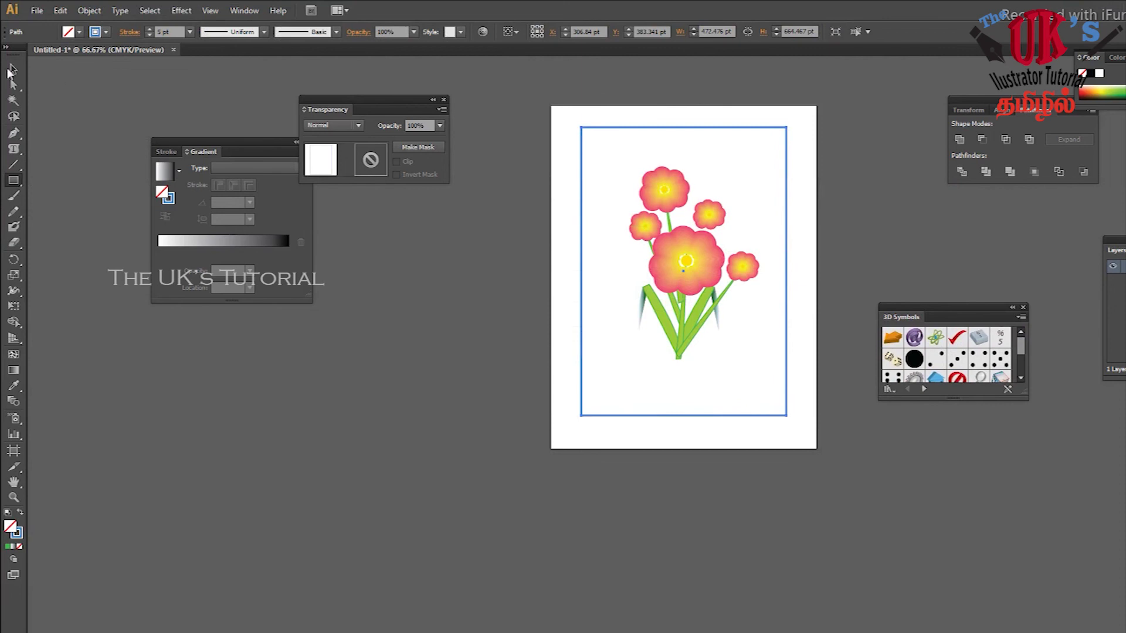
pyautogui.click(11, 69)
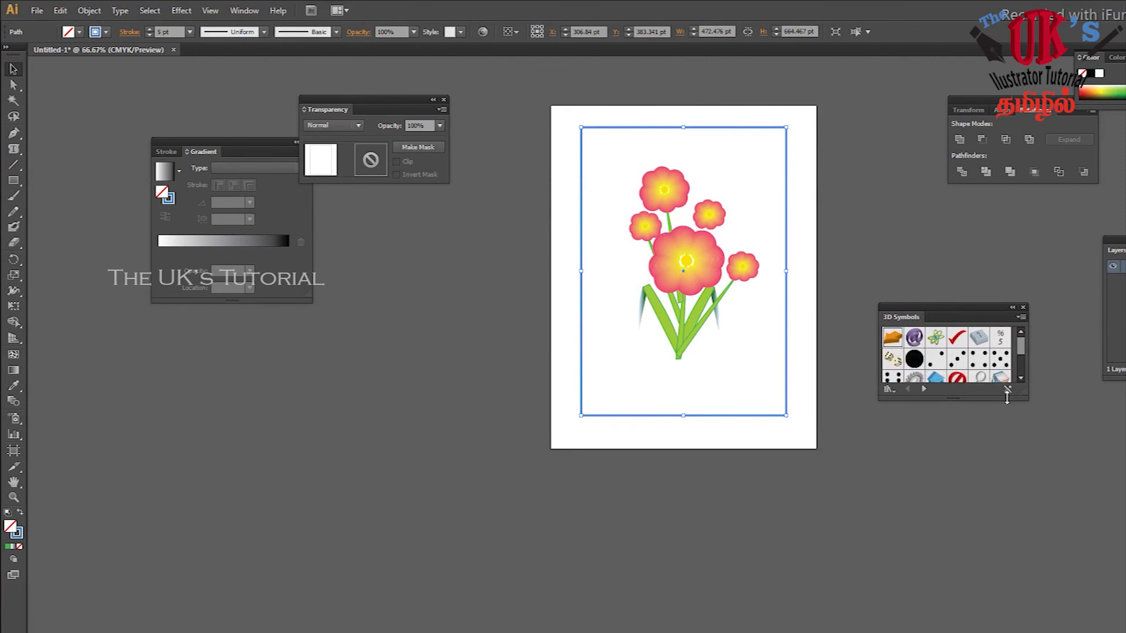
pyautogui.moveTo(1026, 400); pyautogui.dragTo(1064, 566)
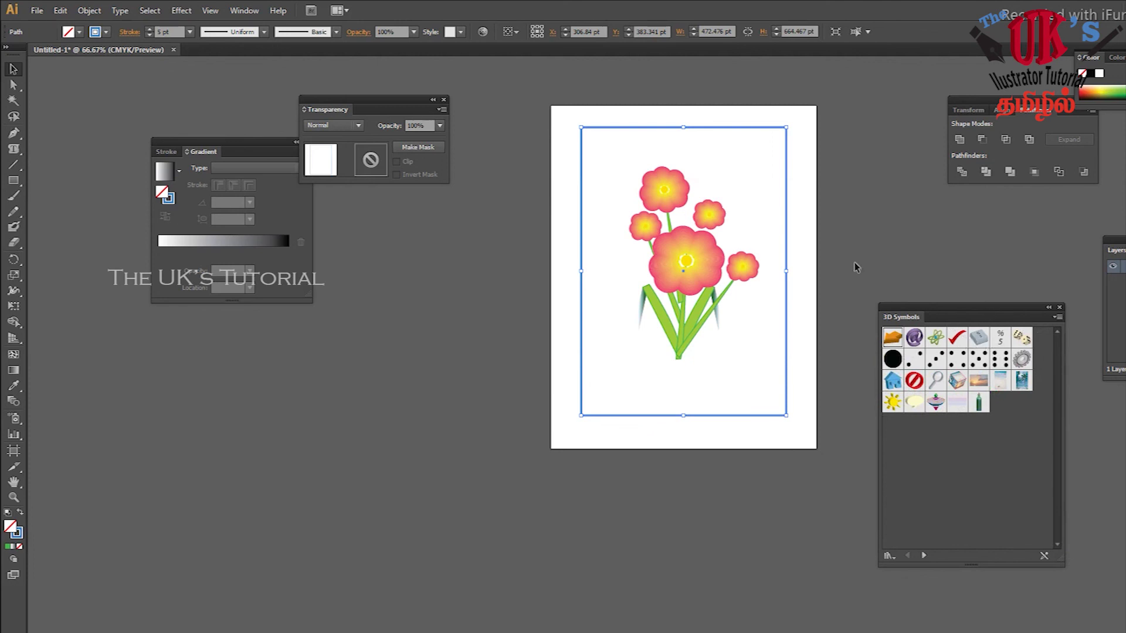
pyautogui.click(803, 128)
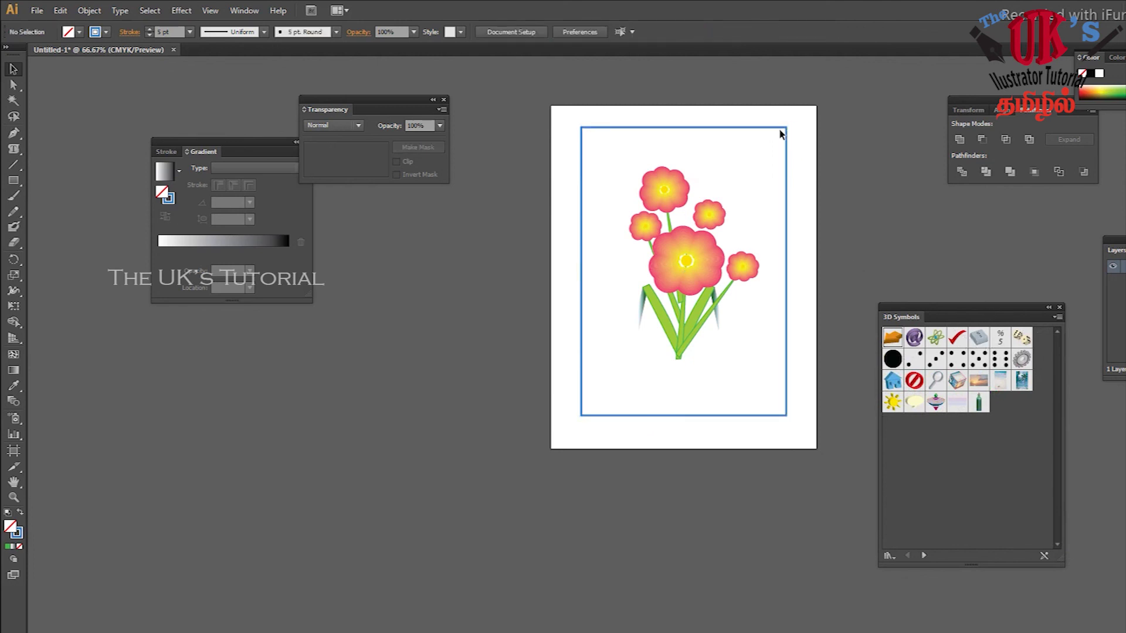
pyautogui.moveTo(763, 115); pyautogui.dragTo(755, 141)
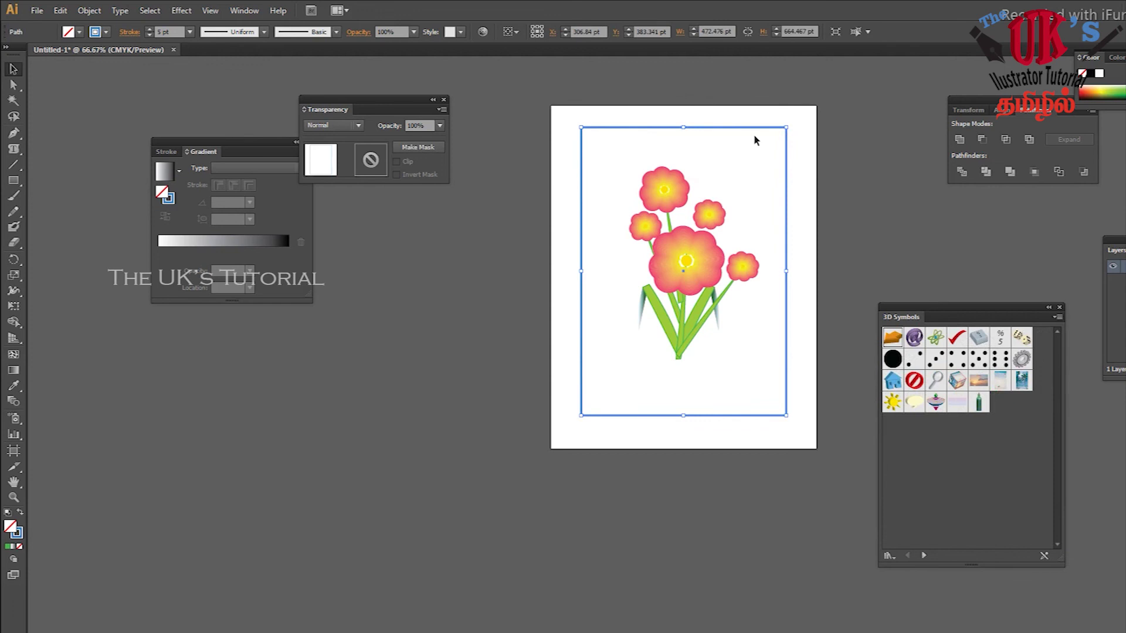
pyautogui.click(244, 10)
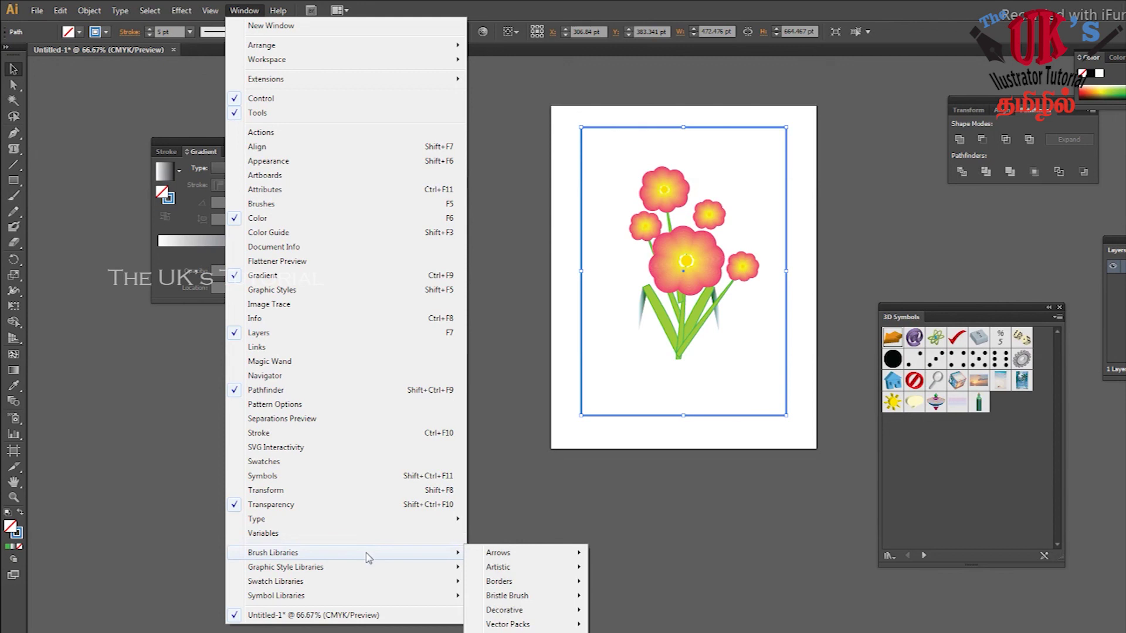
pyautogui.moveTo(286, 567)
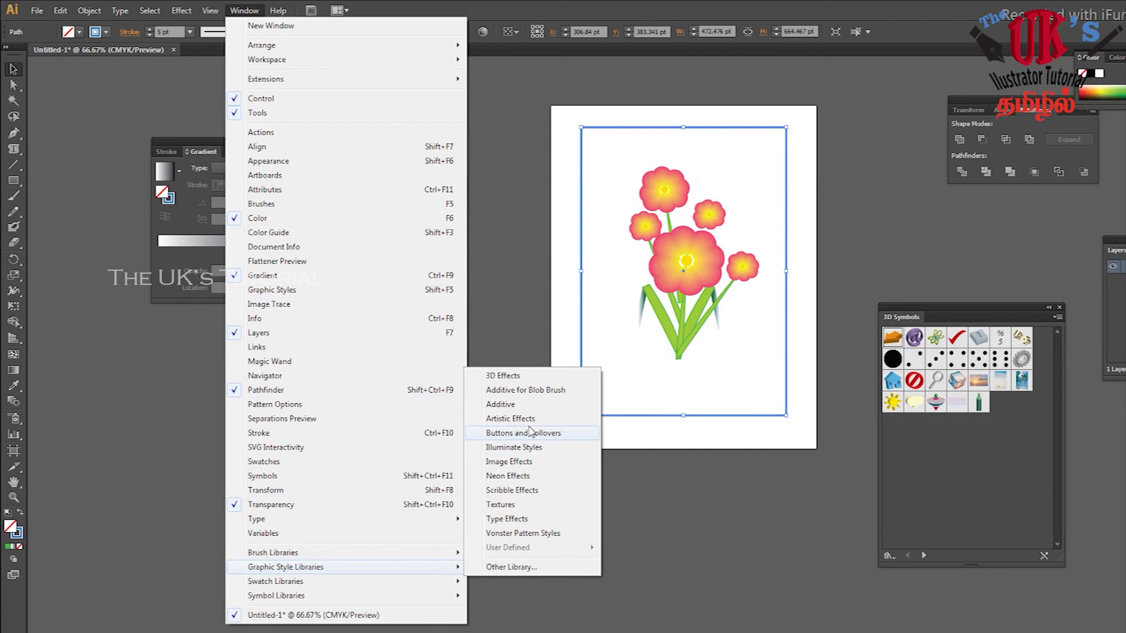
# - Apply the pink neon graphic style from the Neon Effects library to the frame rectangle
pyautogui.click(516, 477)
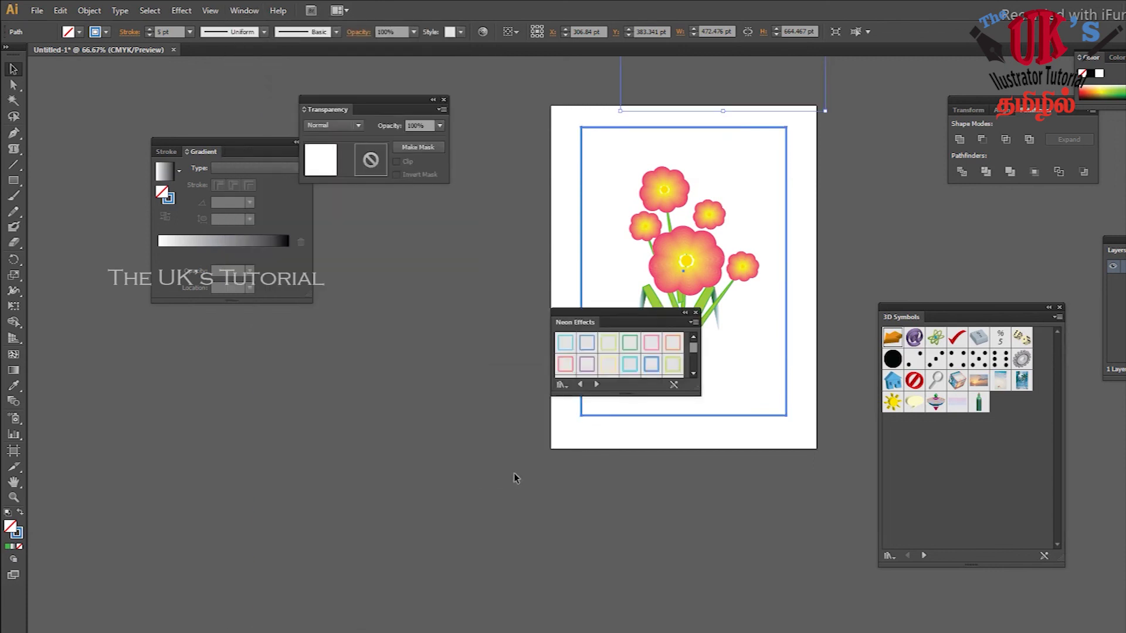
pyautogui.click(651, 342)
pyautogui.moveTo(618, 312); pyautogui.dragTo(393, 308)
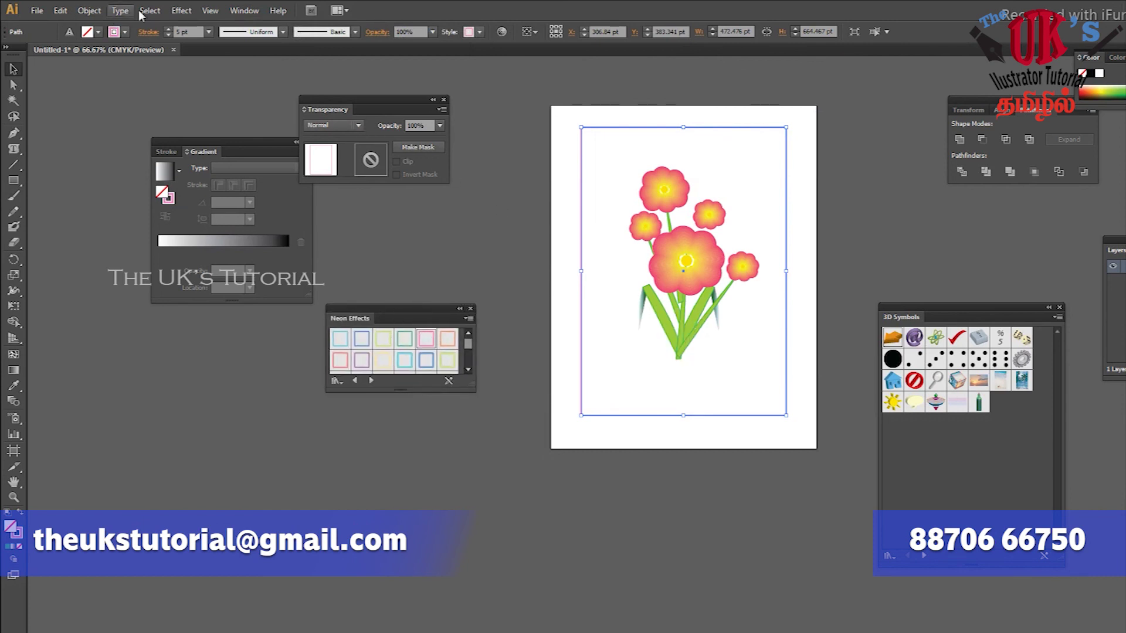
# - Thicken the frame's stroke weight to 12 pt and deselect to preview the border
pyautogui.click(208, 32)
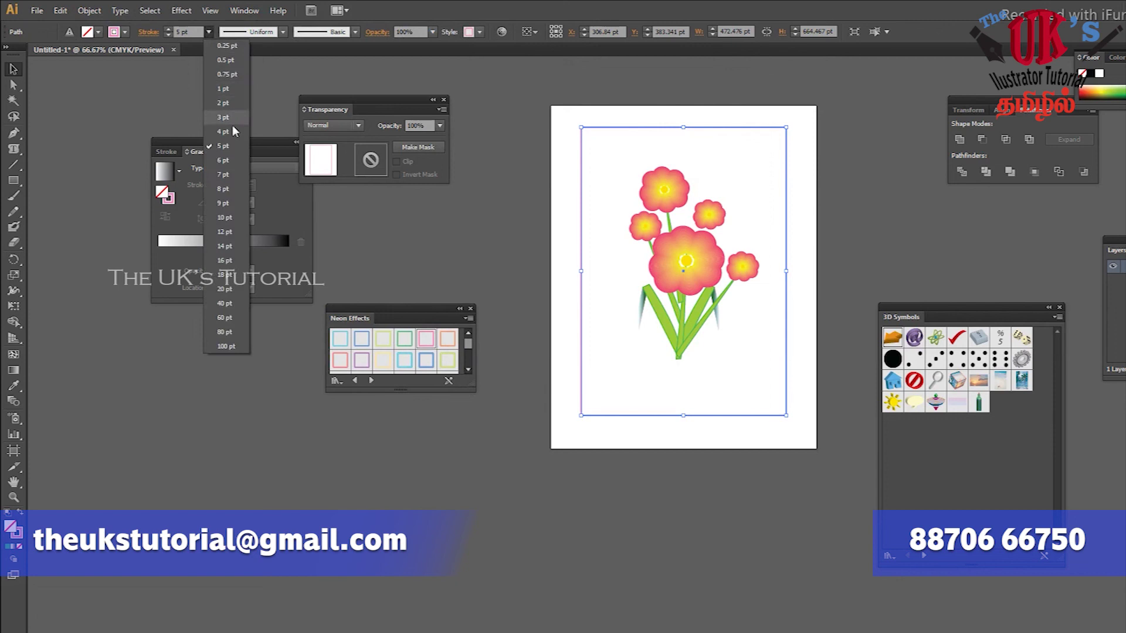
pyautogui.click(220, 189)
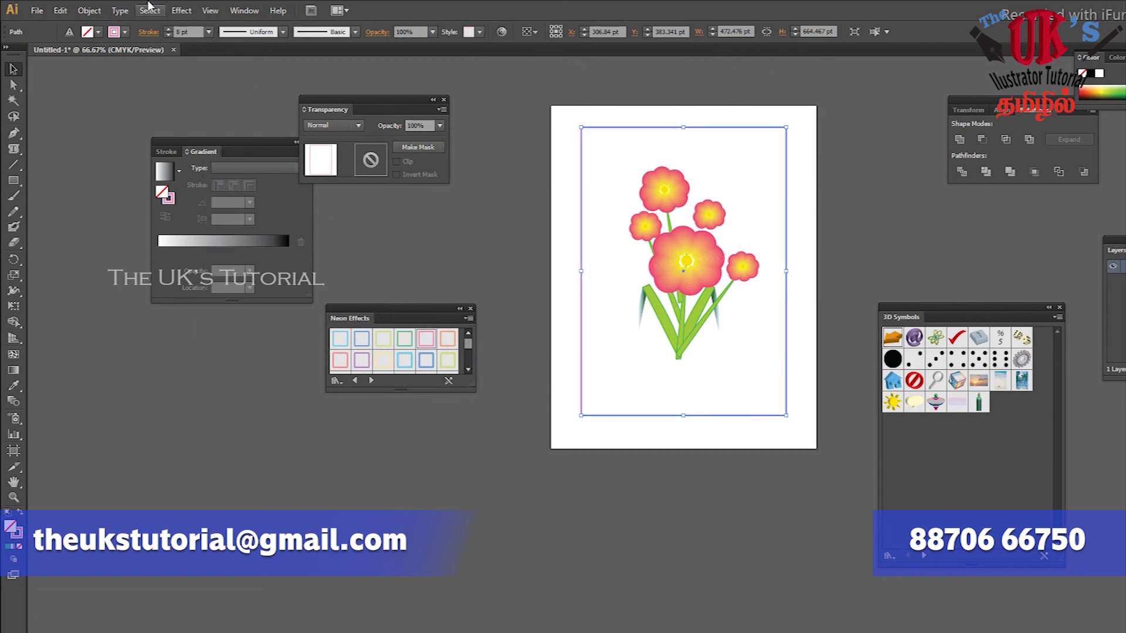
pyautogui.click(208, 32)
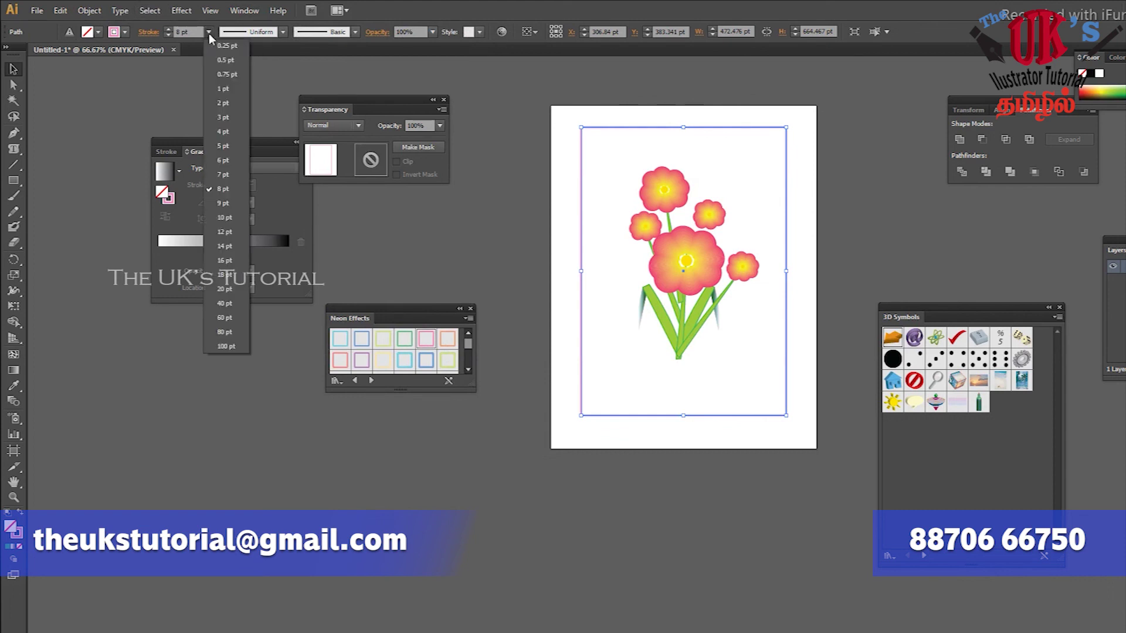
pyautogui.click(230, 231)
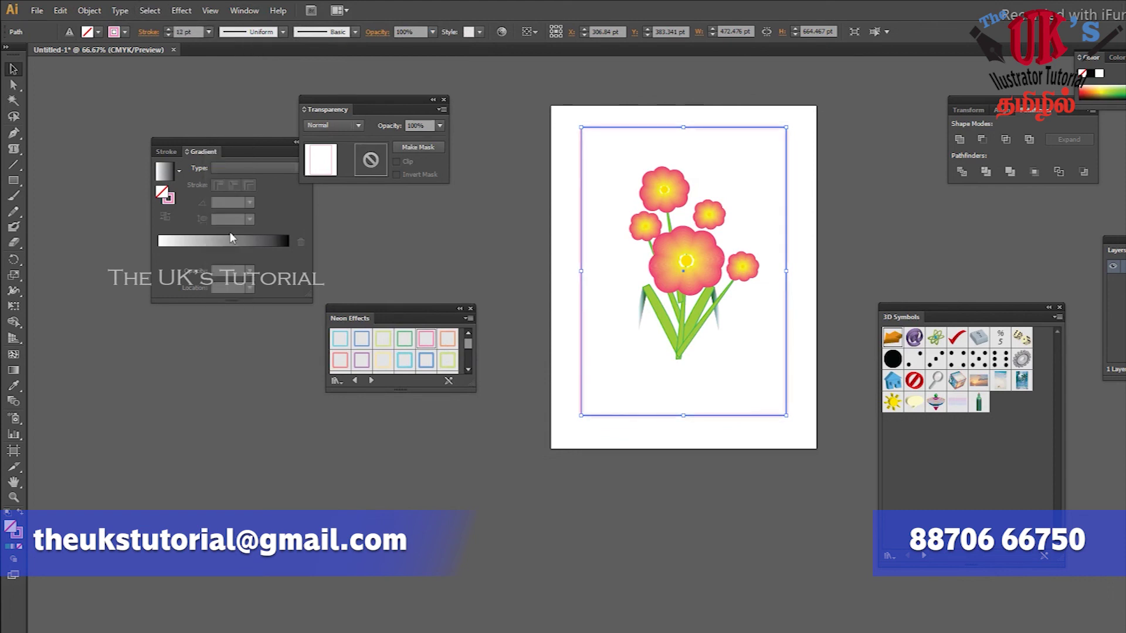
pyautogui.click(754, 108)
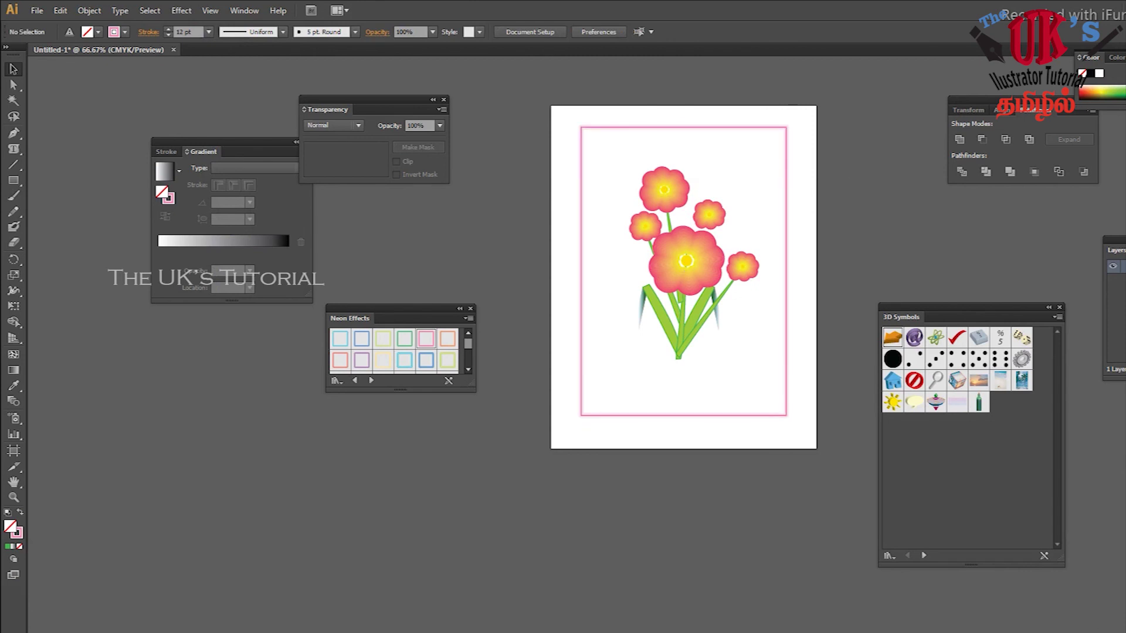